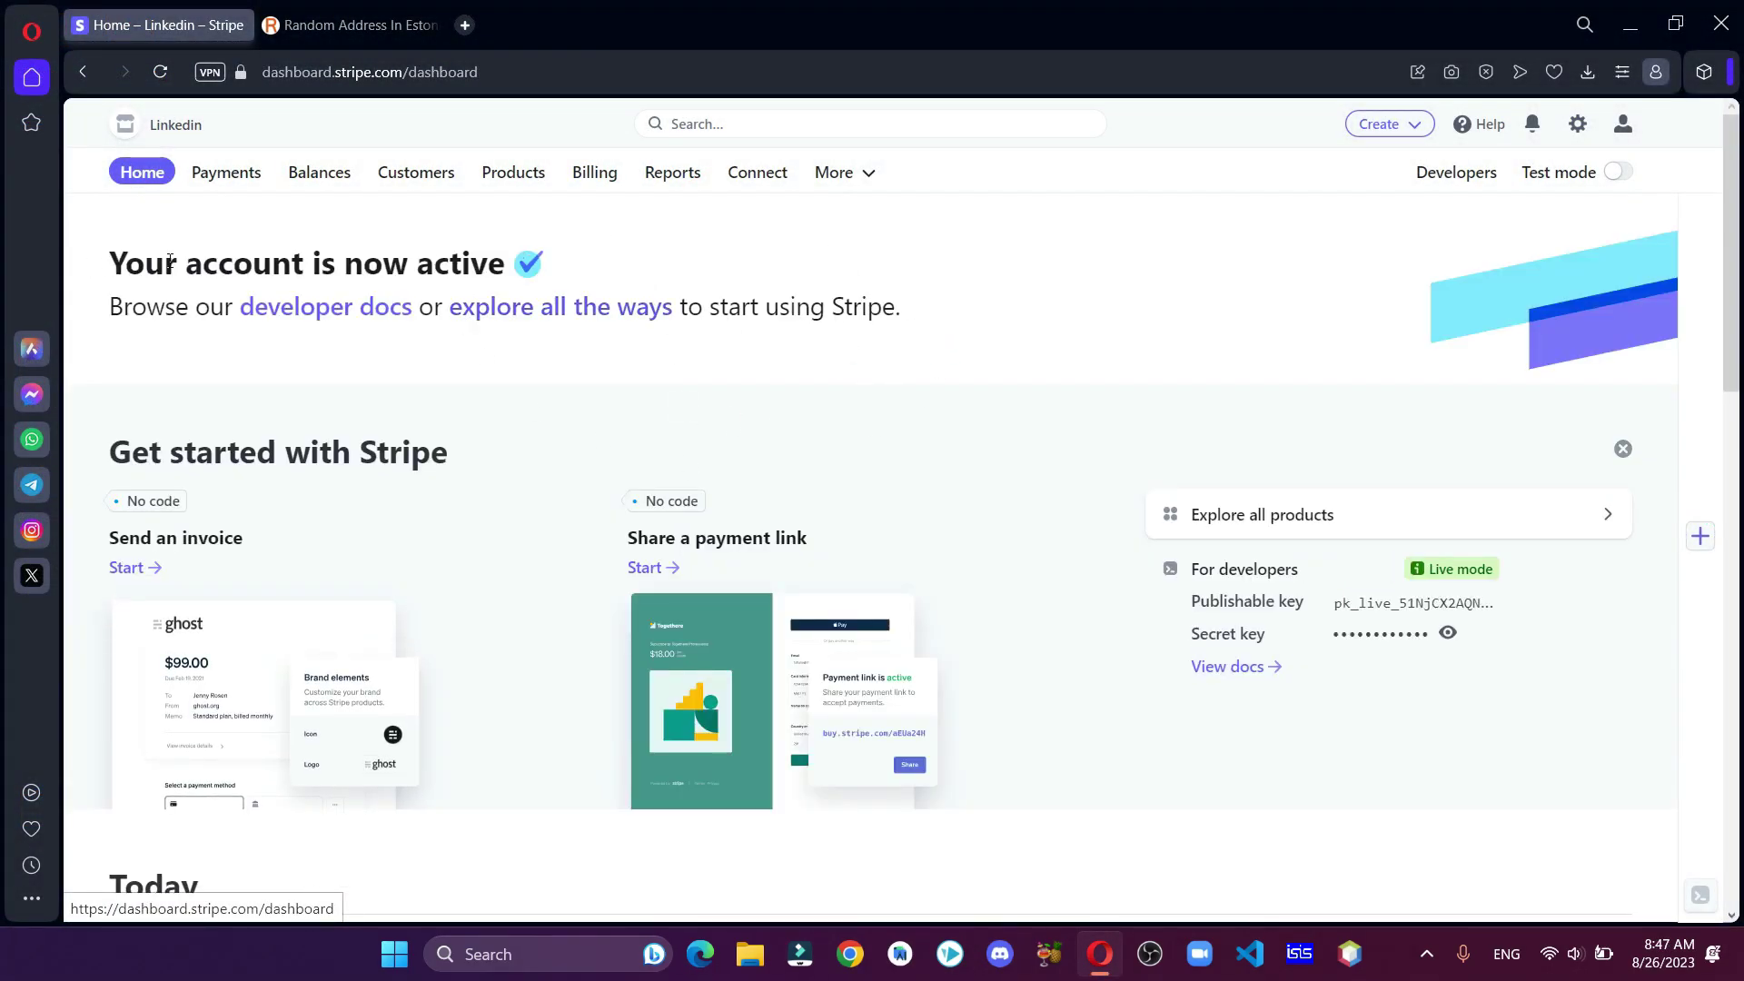
- Highlight and then deselect the 'Your account is now active' heading twice
{"action": "left_click_drag", "start_coordinate": [170, 260], "coordinate": [722, 255]}
{"action": "left_click", "coordinate": [723, 253]}
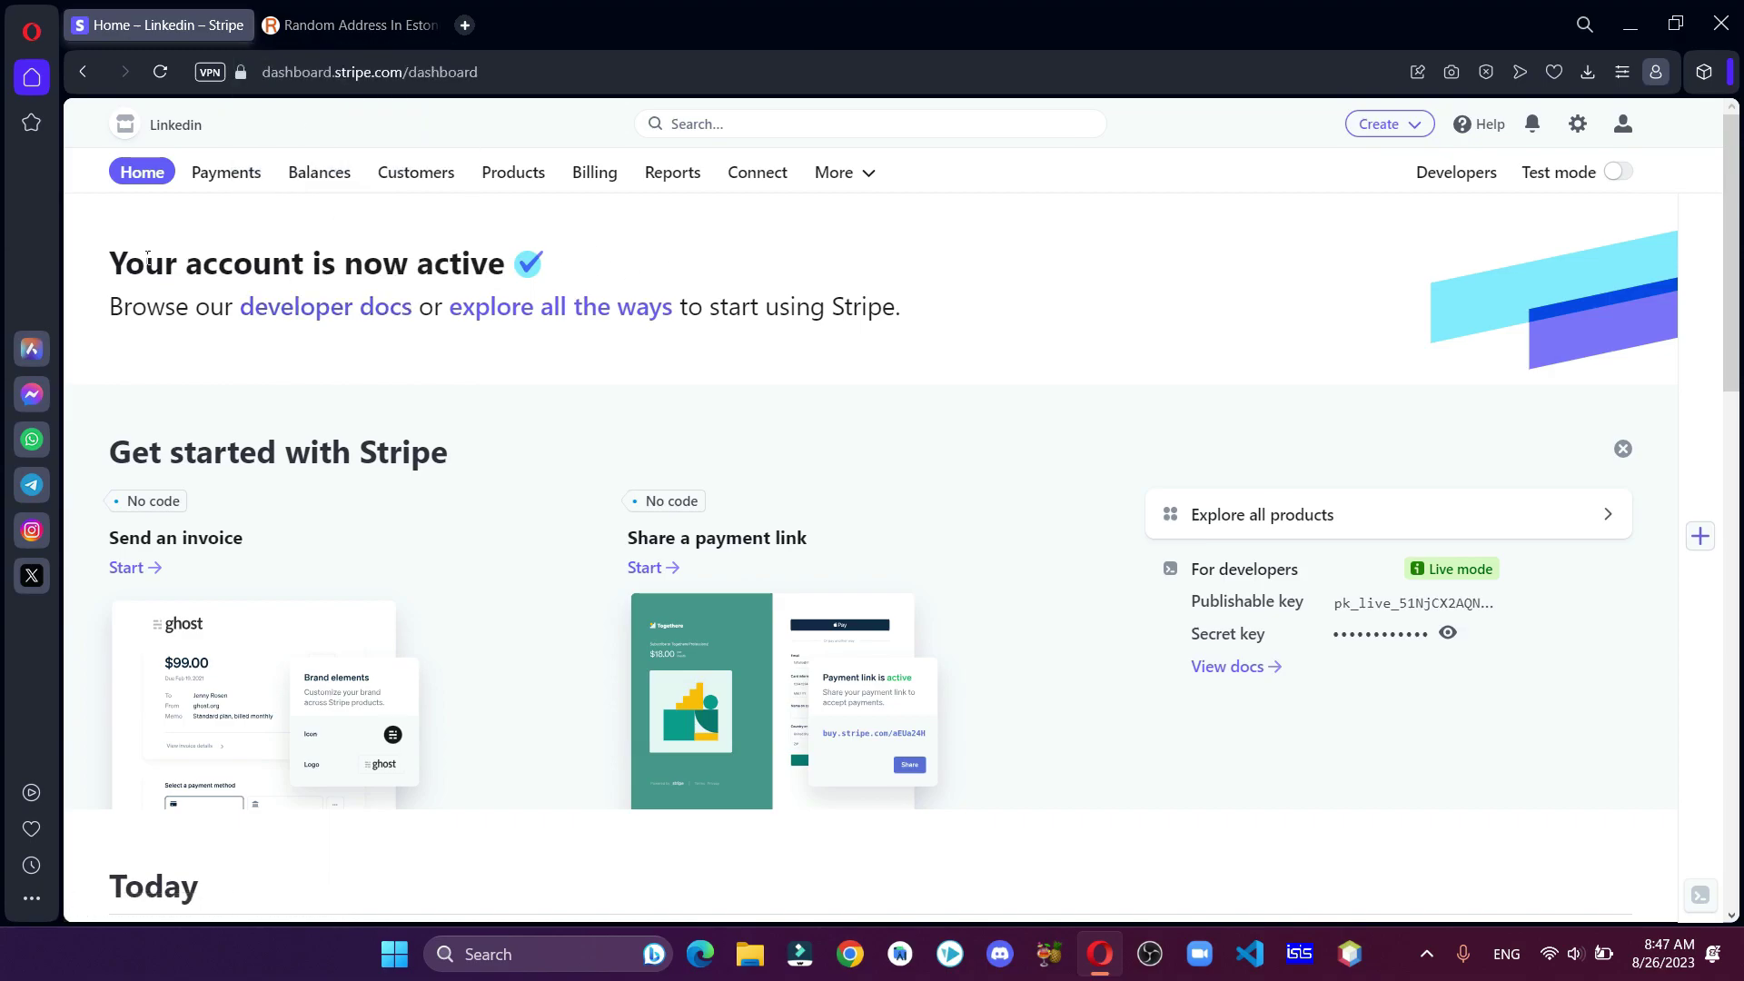
{"action": "left_click_drag", "start_coordinate": [108, 259], "coordinate": [761, 260]}
{"action": "left_click", "coordinate": [761, 259]}
{"action": "scroll", "coordinate": [818, 409], "scroll_direction": "down", "scroll_amount": 3}
{"action": "scroll", "coordinate": [545, 476], "scroll_direction": "down", "scroll_amount": 3}
{"action": "scroll", "coordinate": [1132, 429], "scroll_direction": "up", "scroll_amount": 1}
{"action": "scroll", "coordinate": [1081, 430], "scroll_direction": "up", "scroll_amount": 5}
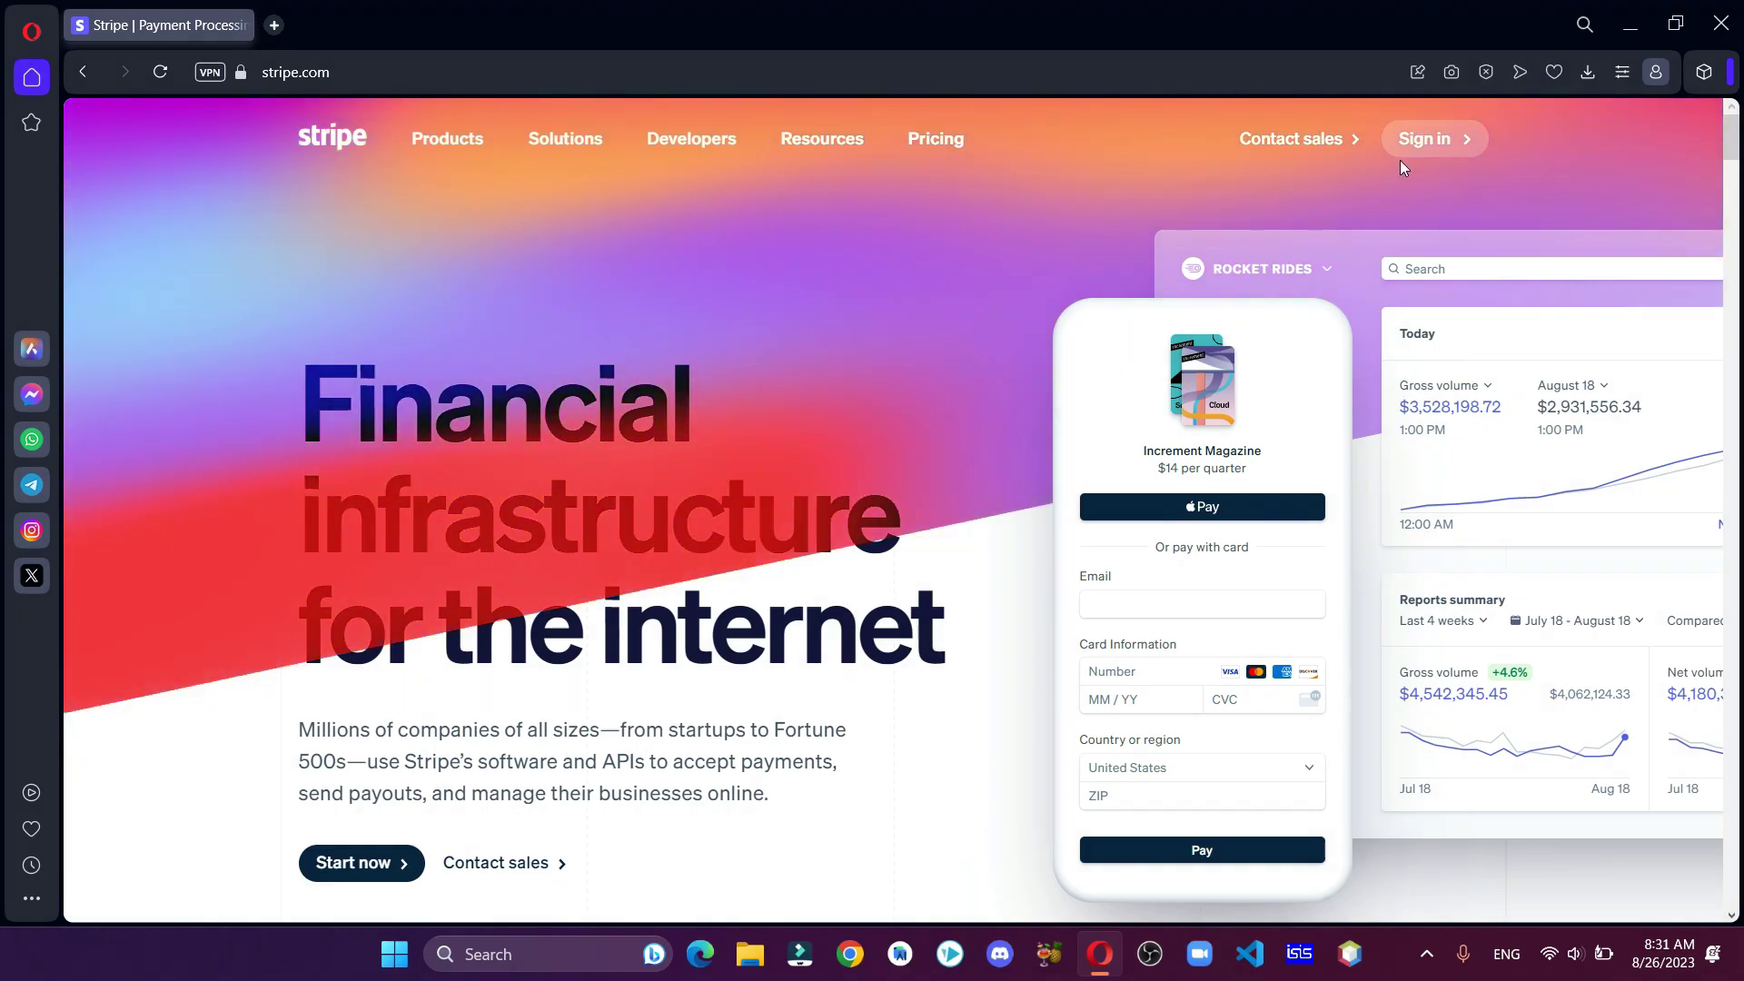
- Go to the Stripe sign-in page from the stripe.com top navigation
{"action": "left_click", "coordinate": [1457, 152]}
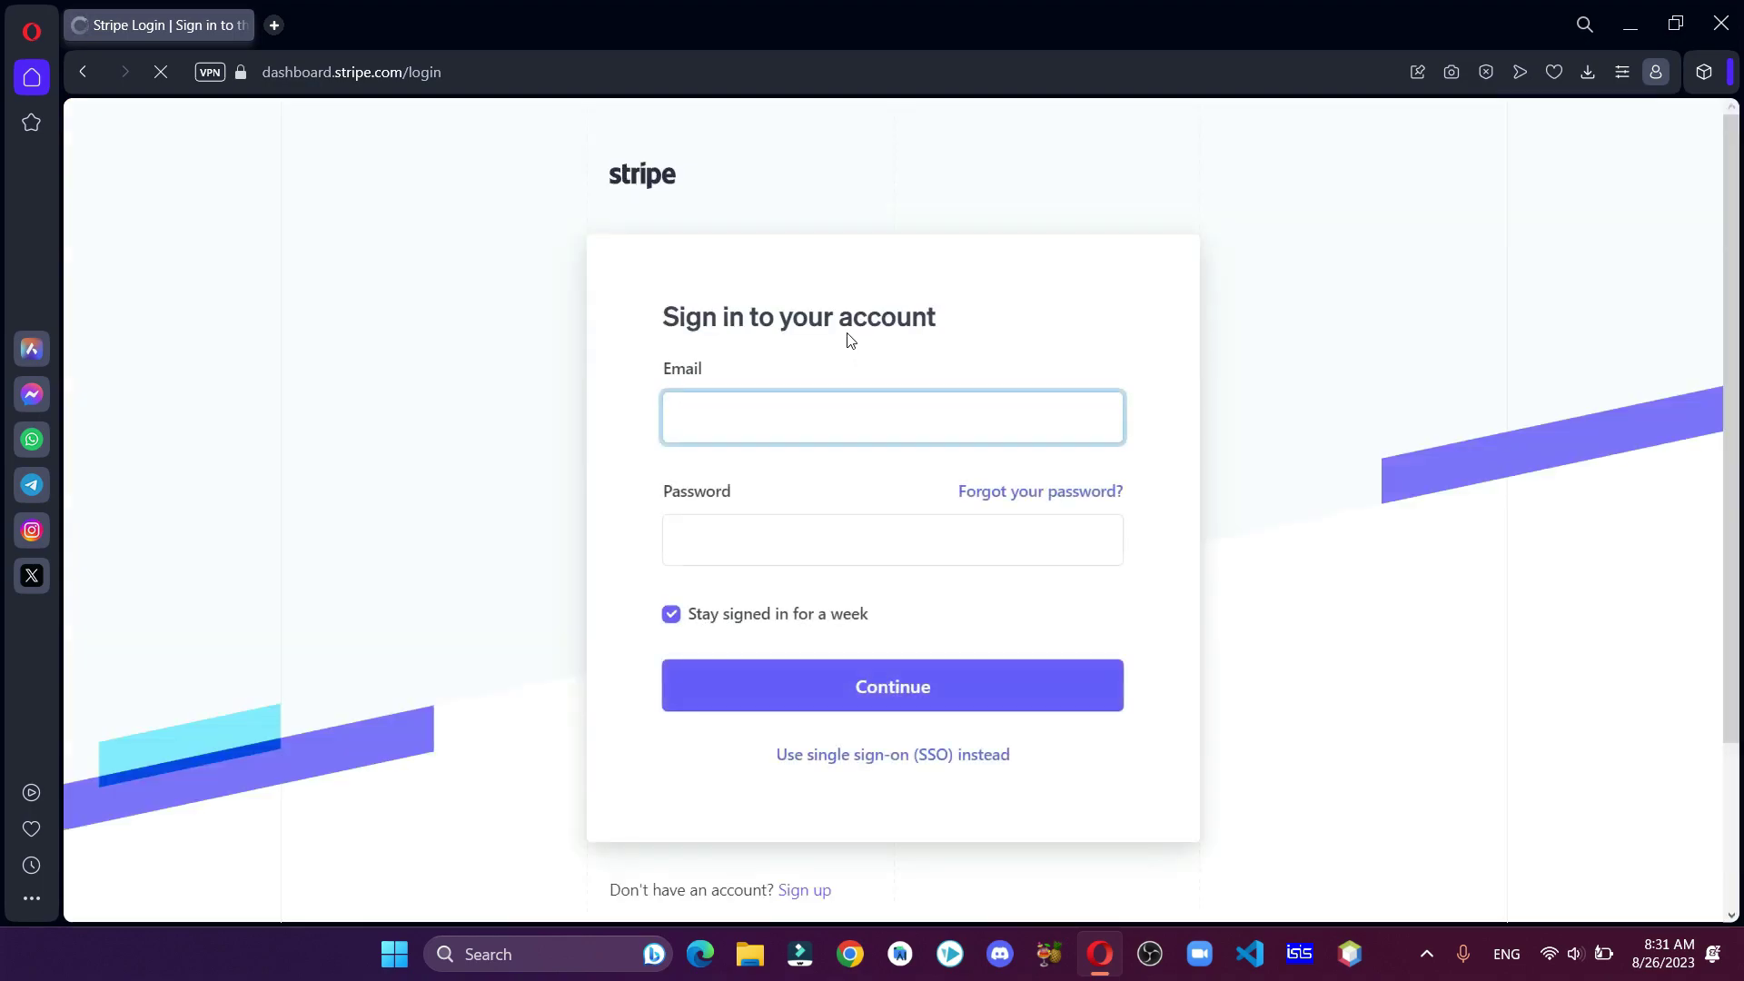
{"action": "scroll", "coordinate": [992, 420], "scroll_direction": "down", "scroll_amount": 1}
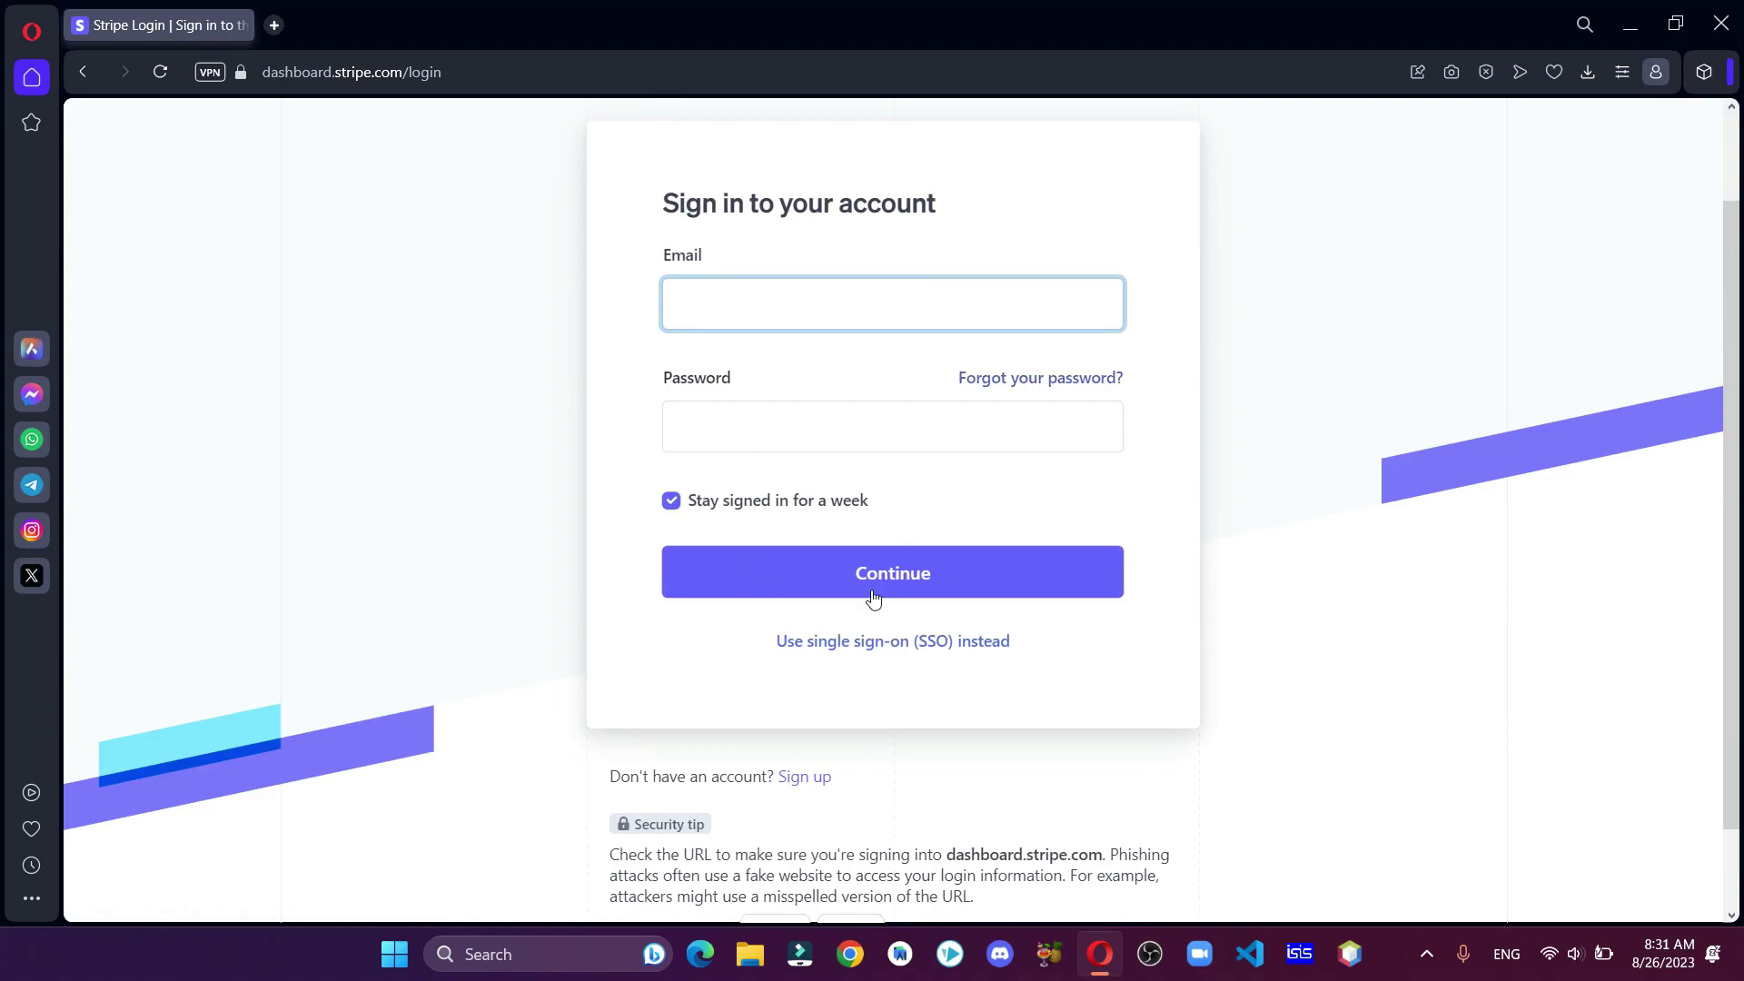
{"action": "scroll", "coordinate": [872, 601], "scroll_direction": "down", "scroll_amount": 1}
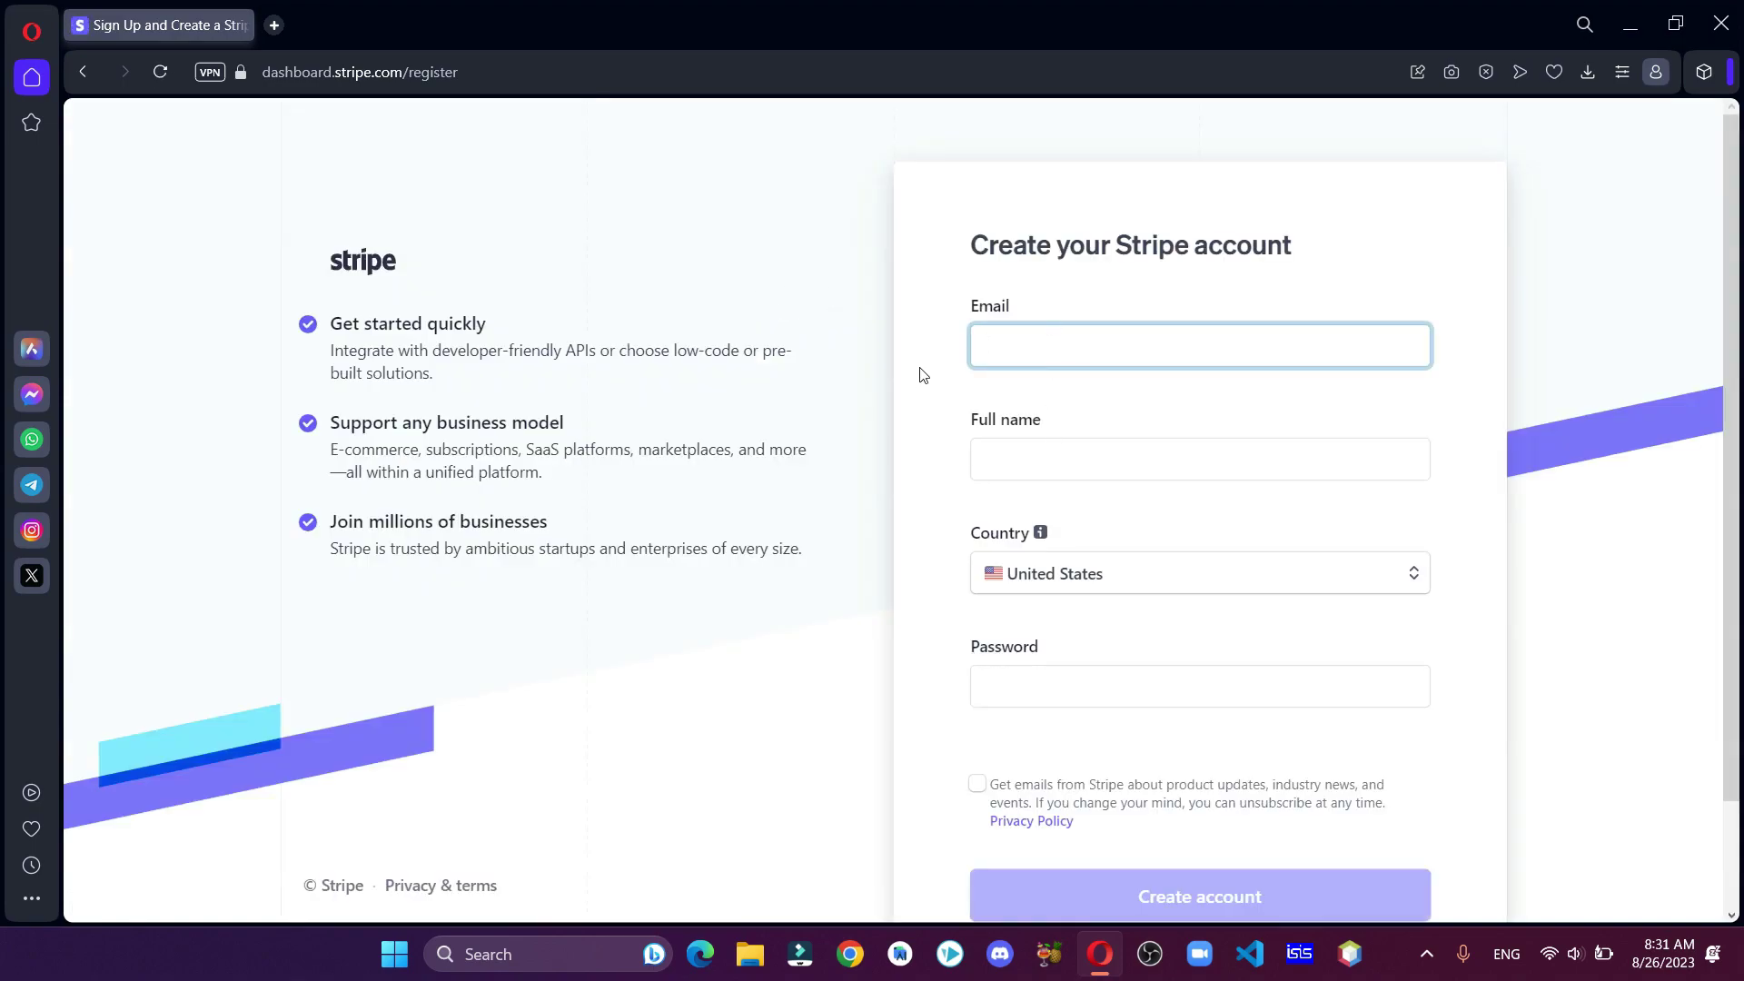
{"action": "type", "text": "as"}
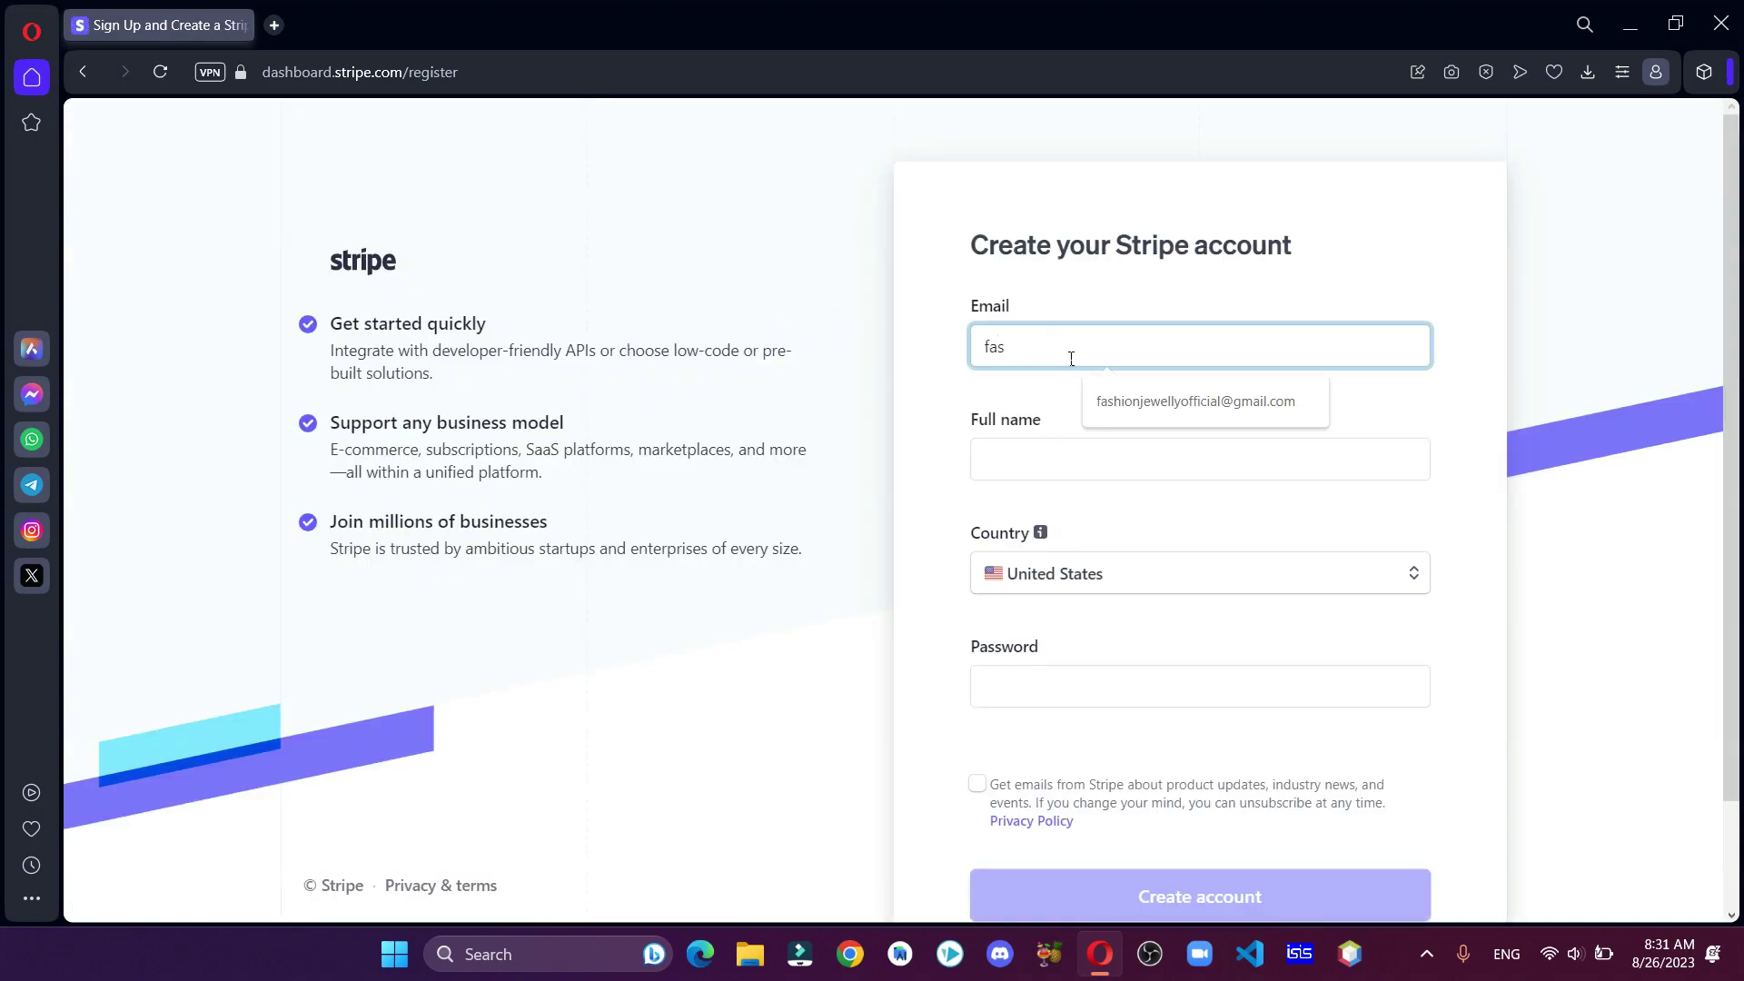
- Register an account with the suggested email, a full name, country Estonia and a password
{"action": "left_click", "coordinate": [1131, 401]}
{"action": "left_click", "coordinate": [1187, 467]}
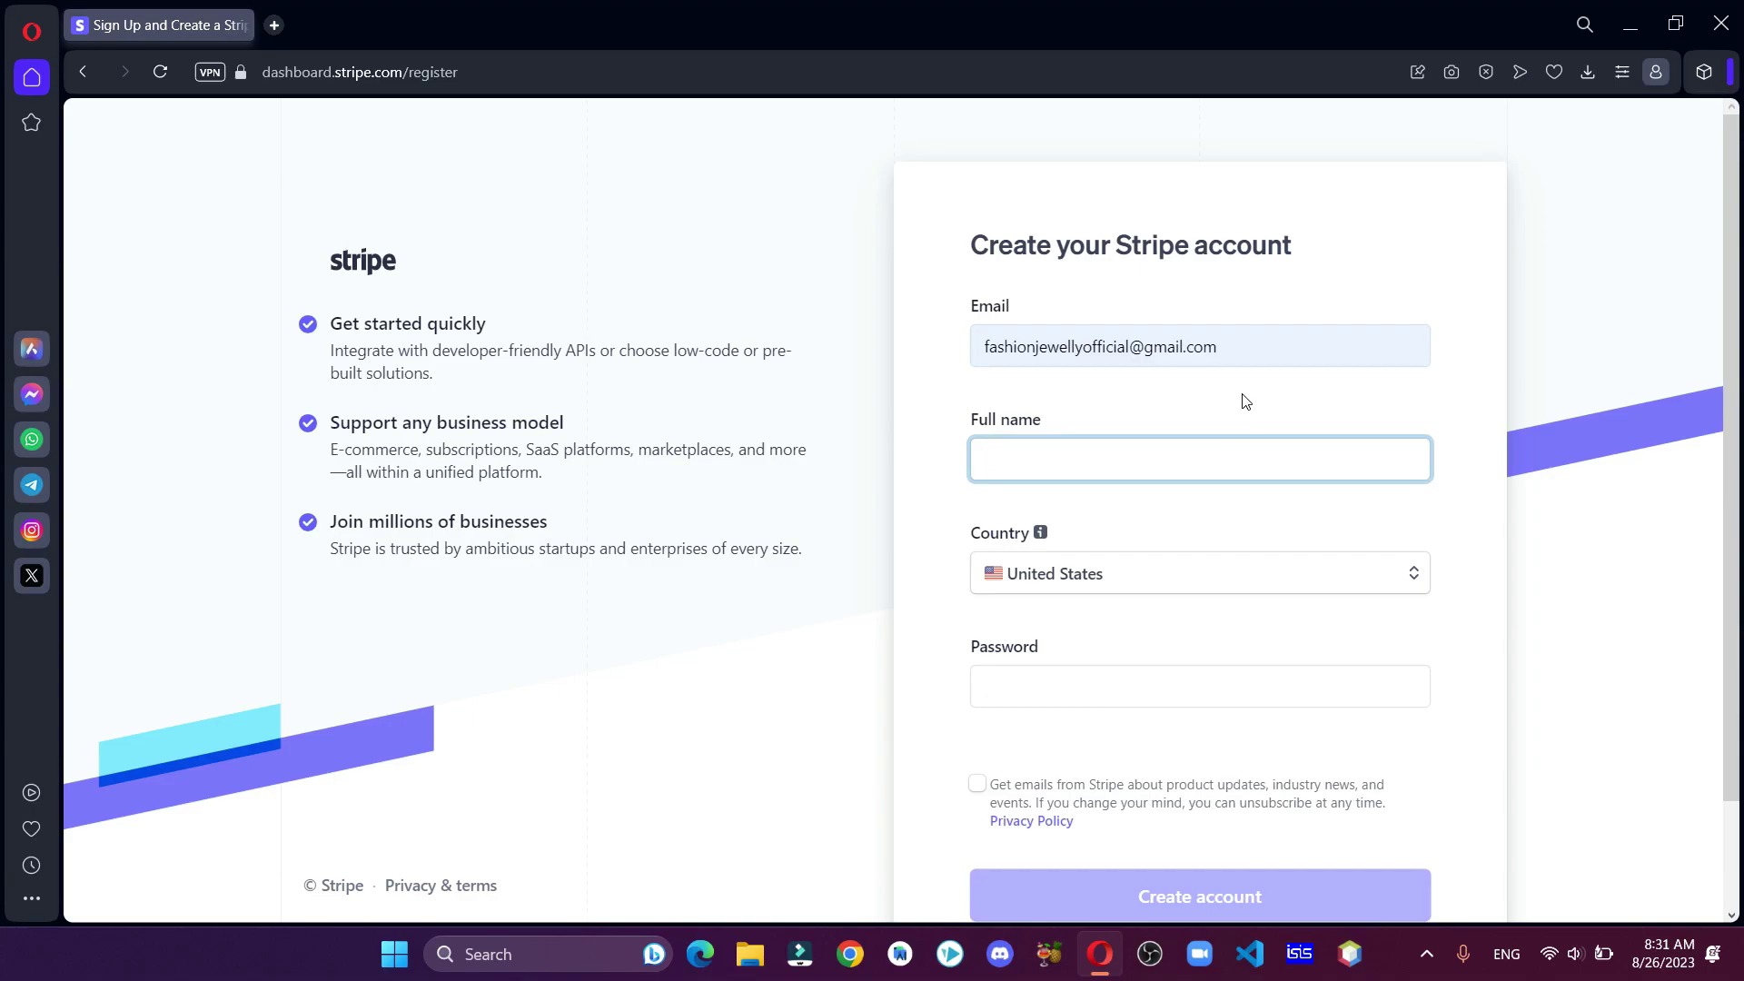
{"action": "type", "text": "arajuli"}
{"action": "left_click", "coordinate": [1147, 586]}
{"action": "type", "text": "estoni"}
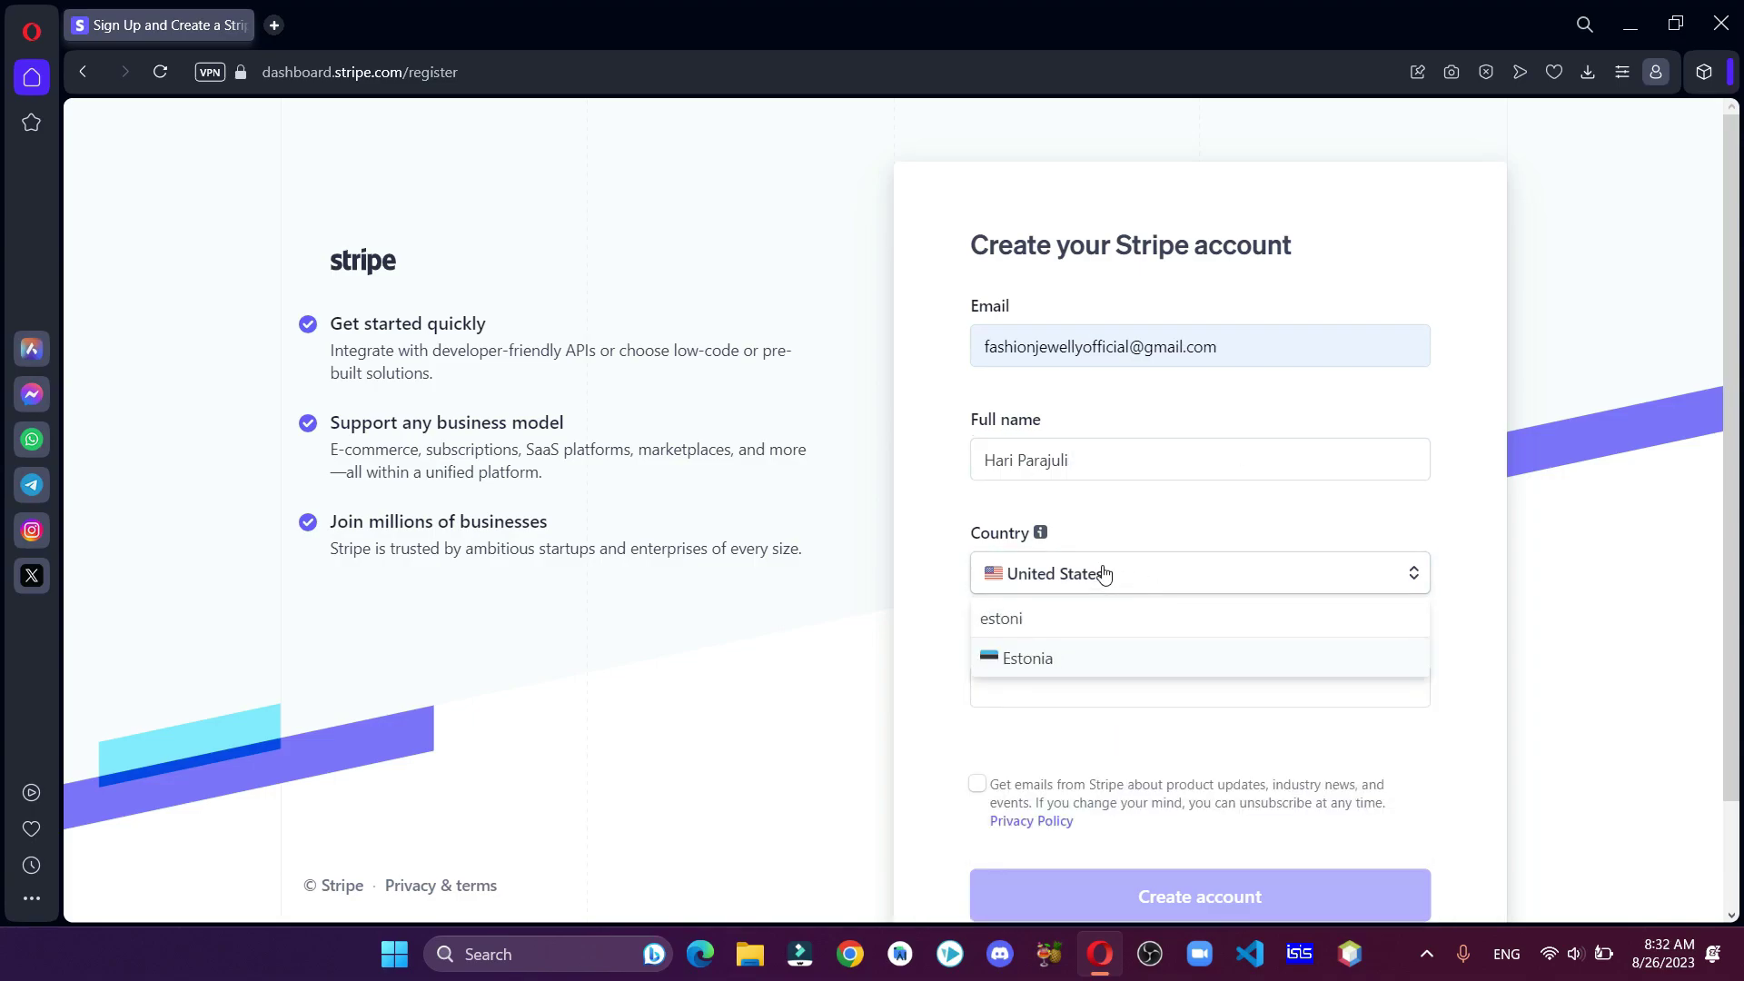
{"action": "left_click", "coordinate": [1117, 660]}
{"action": "left_click", "coordinate": [1161, 647]}
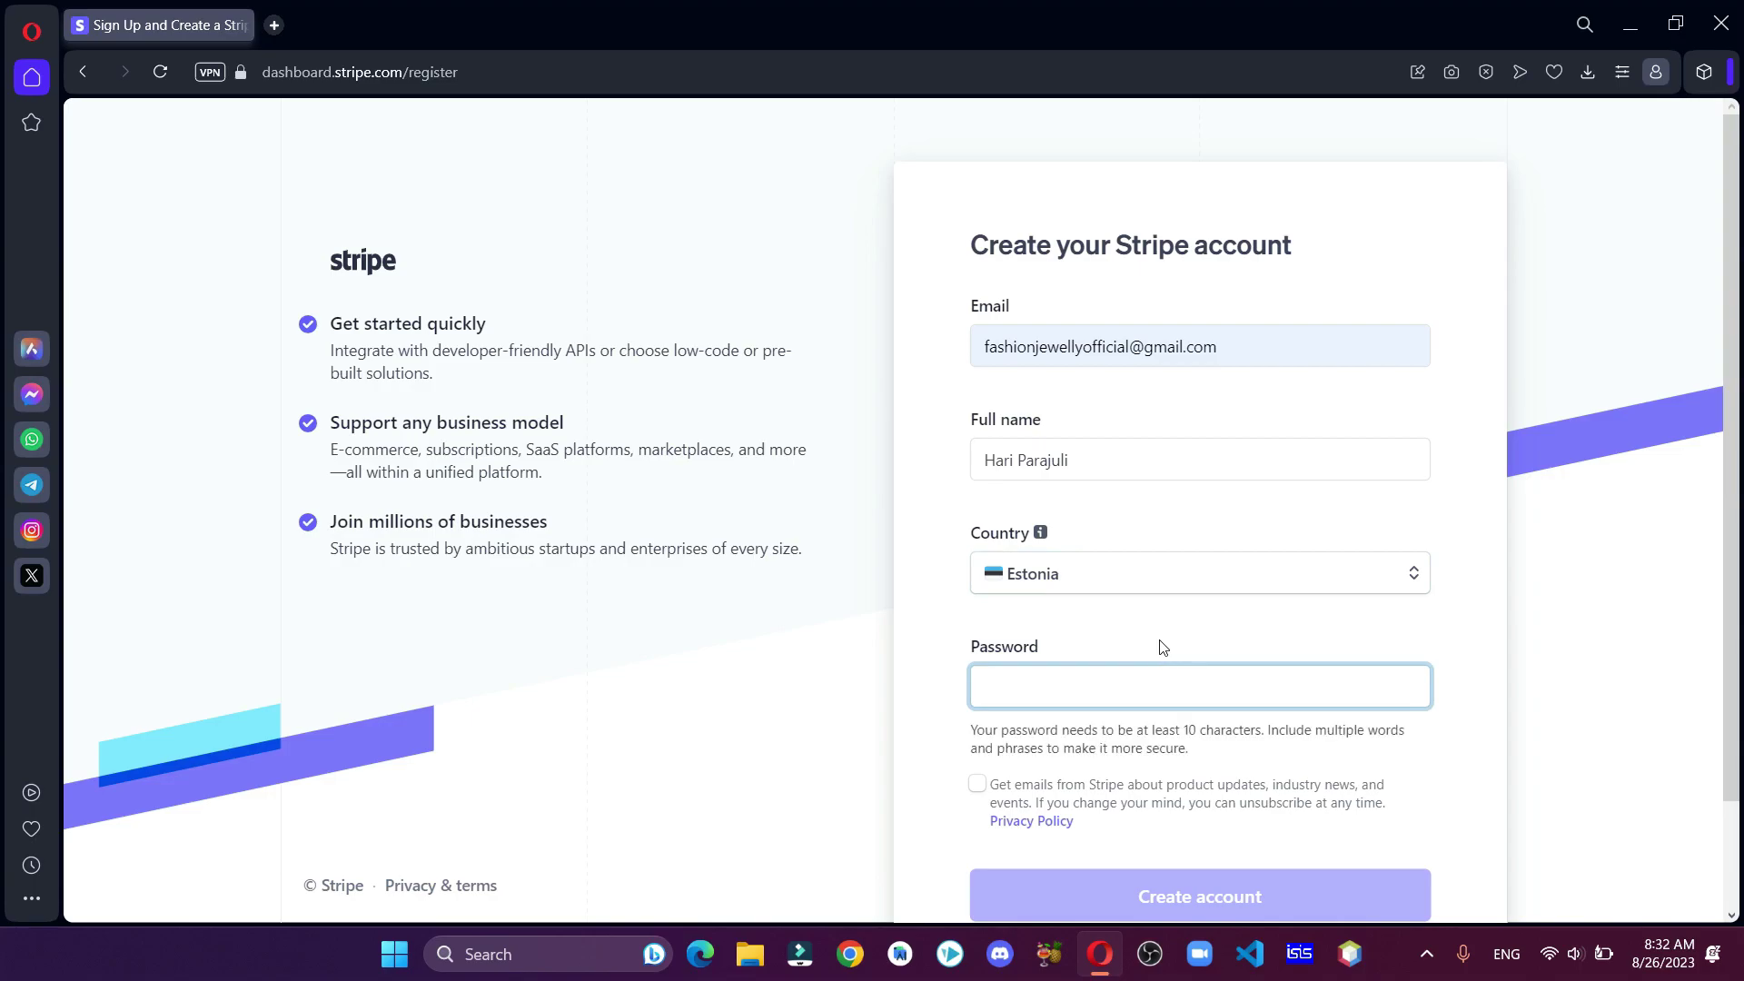
{"action": "type", "text": "•"}
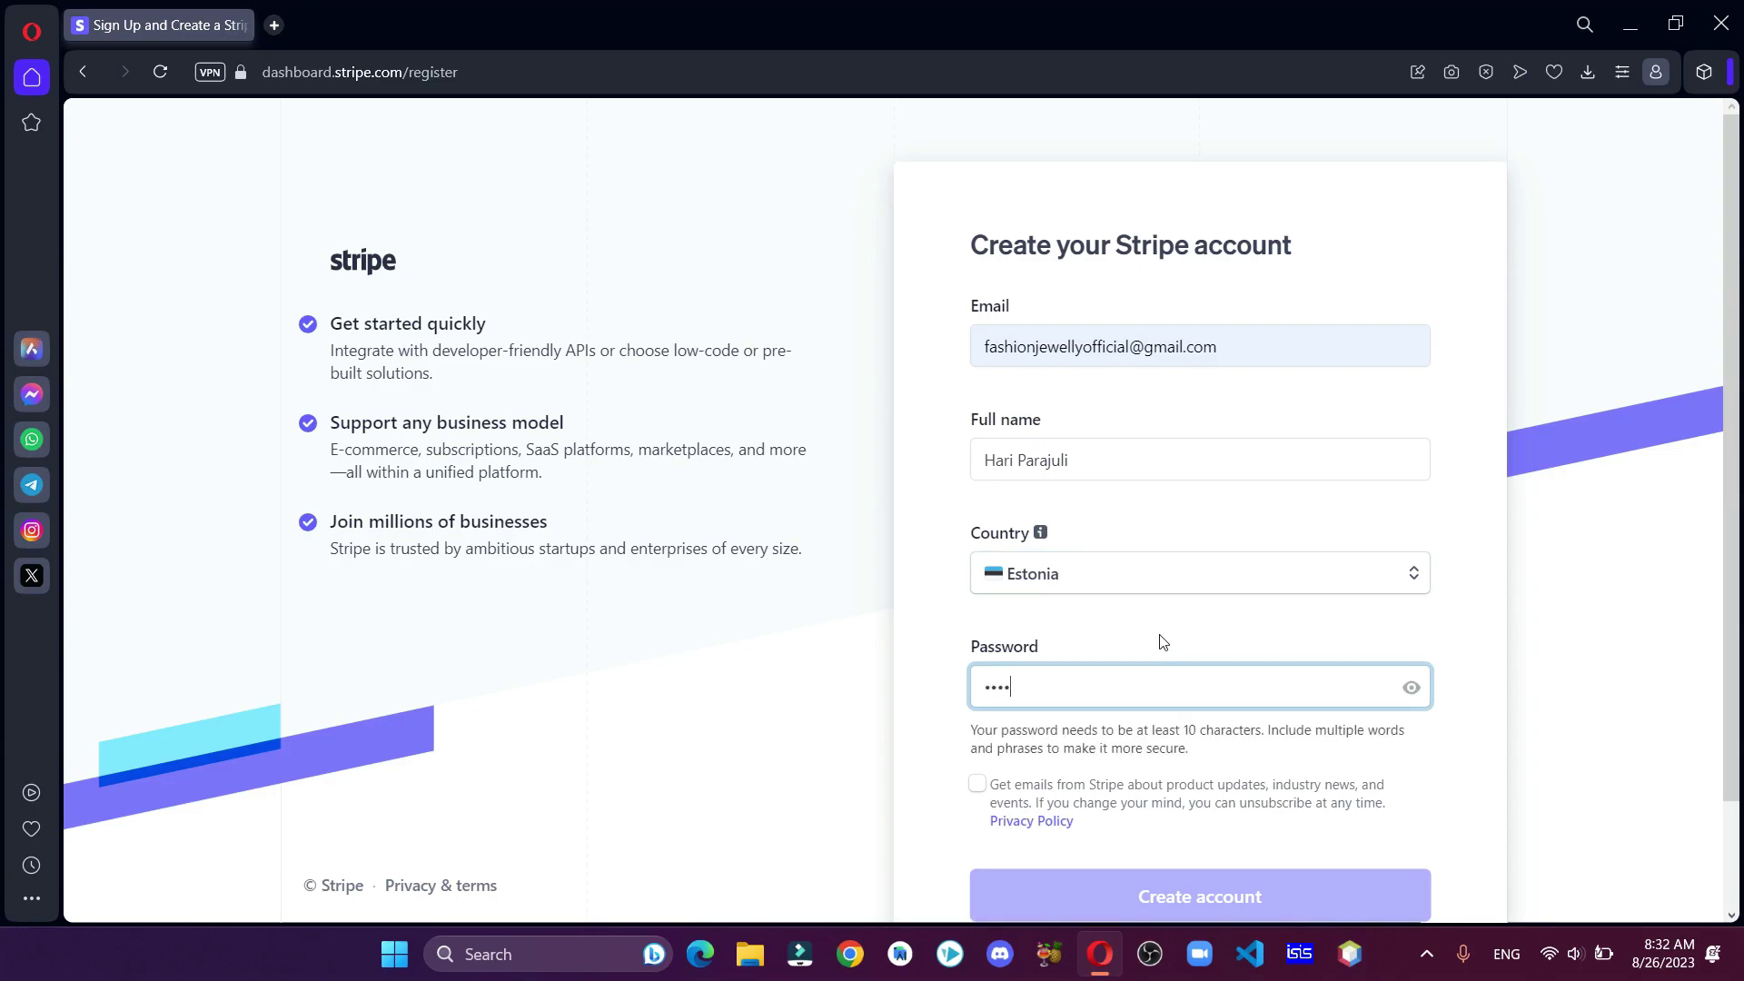
{"action": "type", "text": "••"}
{"action": "scroll", "coordinate": [1159, 643], "scroll_direction": "down", "scroll_amount": 1}
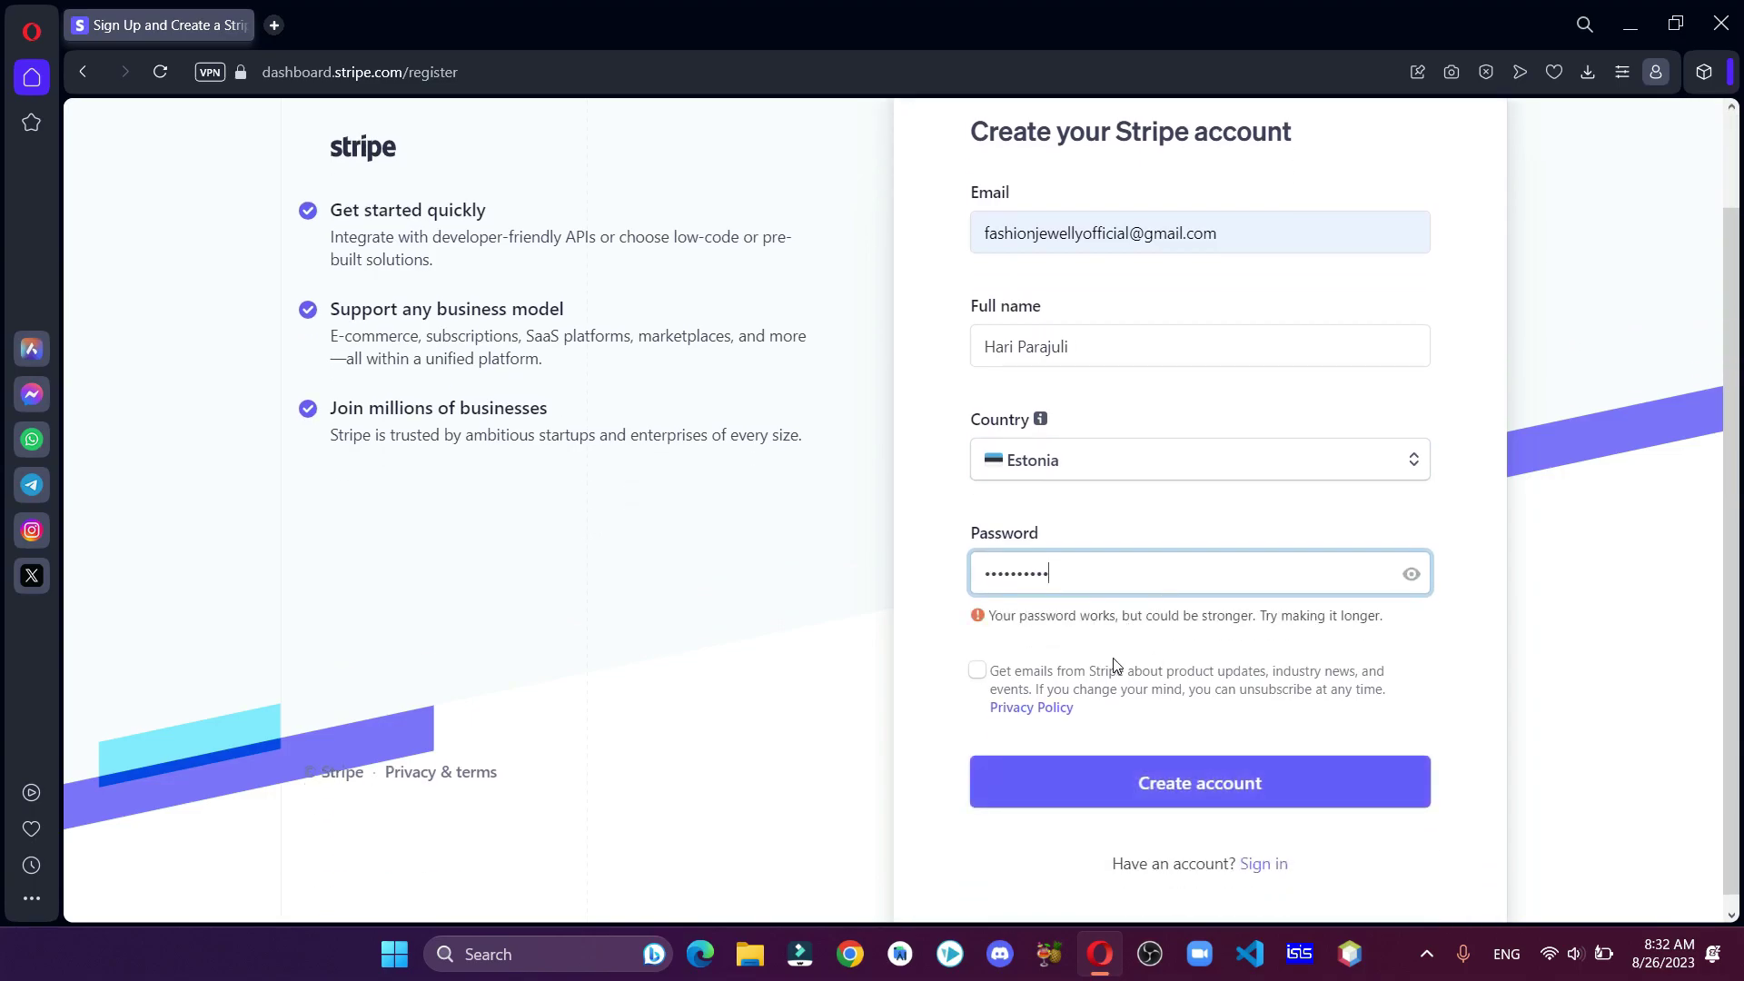
{"action": "left_click", "coordinate": [1212, 792]}
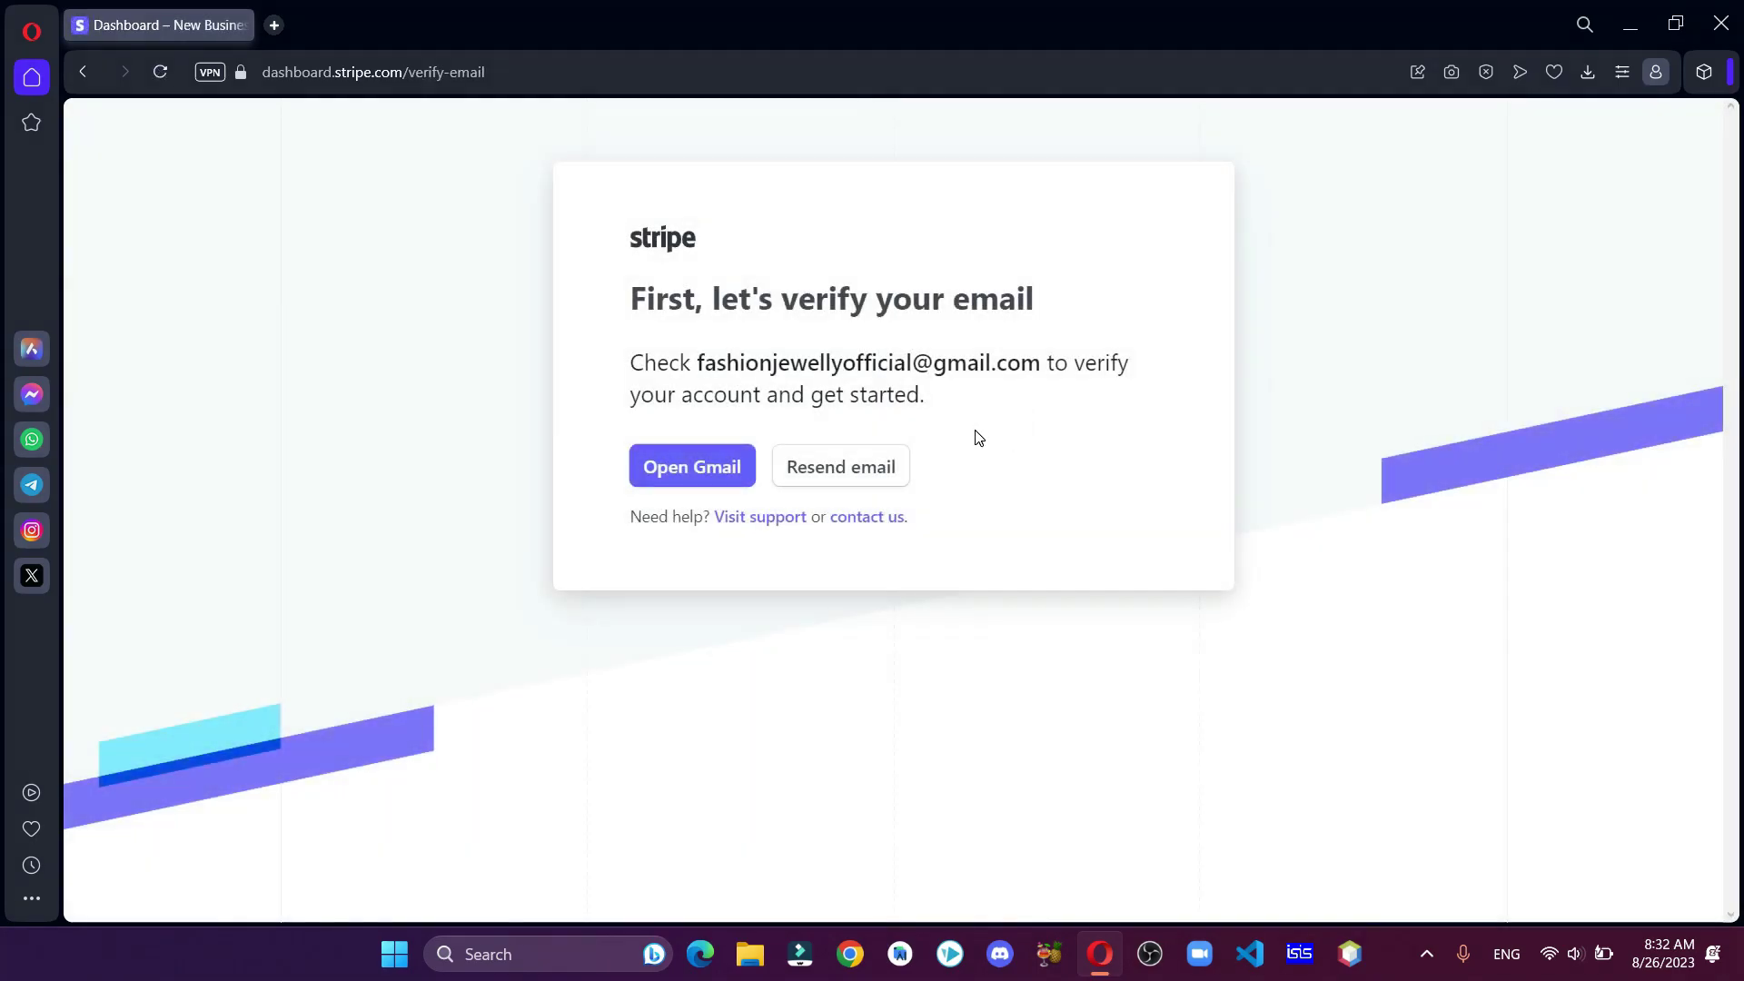
- Reload the page to bring up the 'Activate payments' welcome page
{"action": "left_click", "coordinate": [162, 73]}
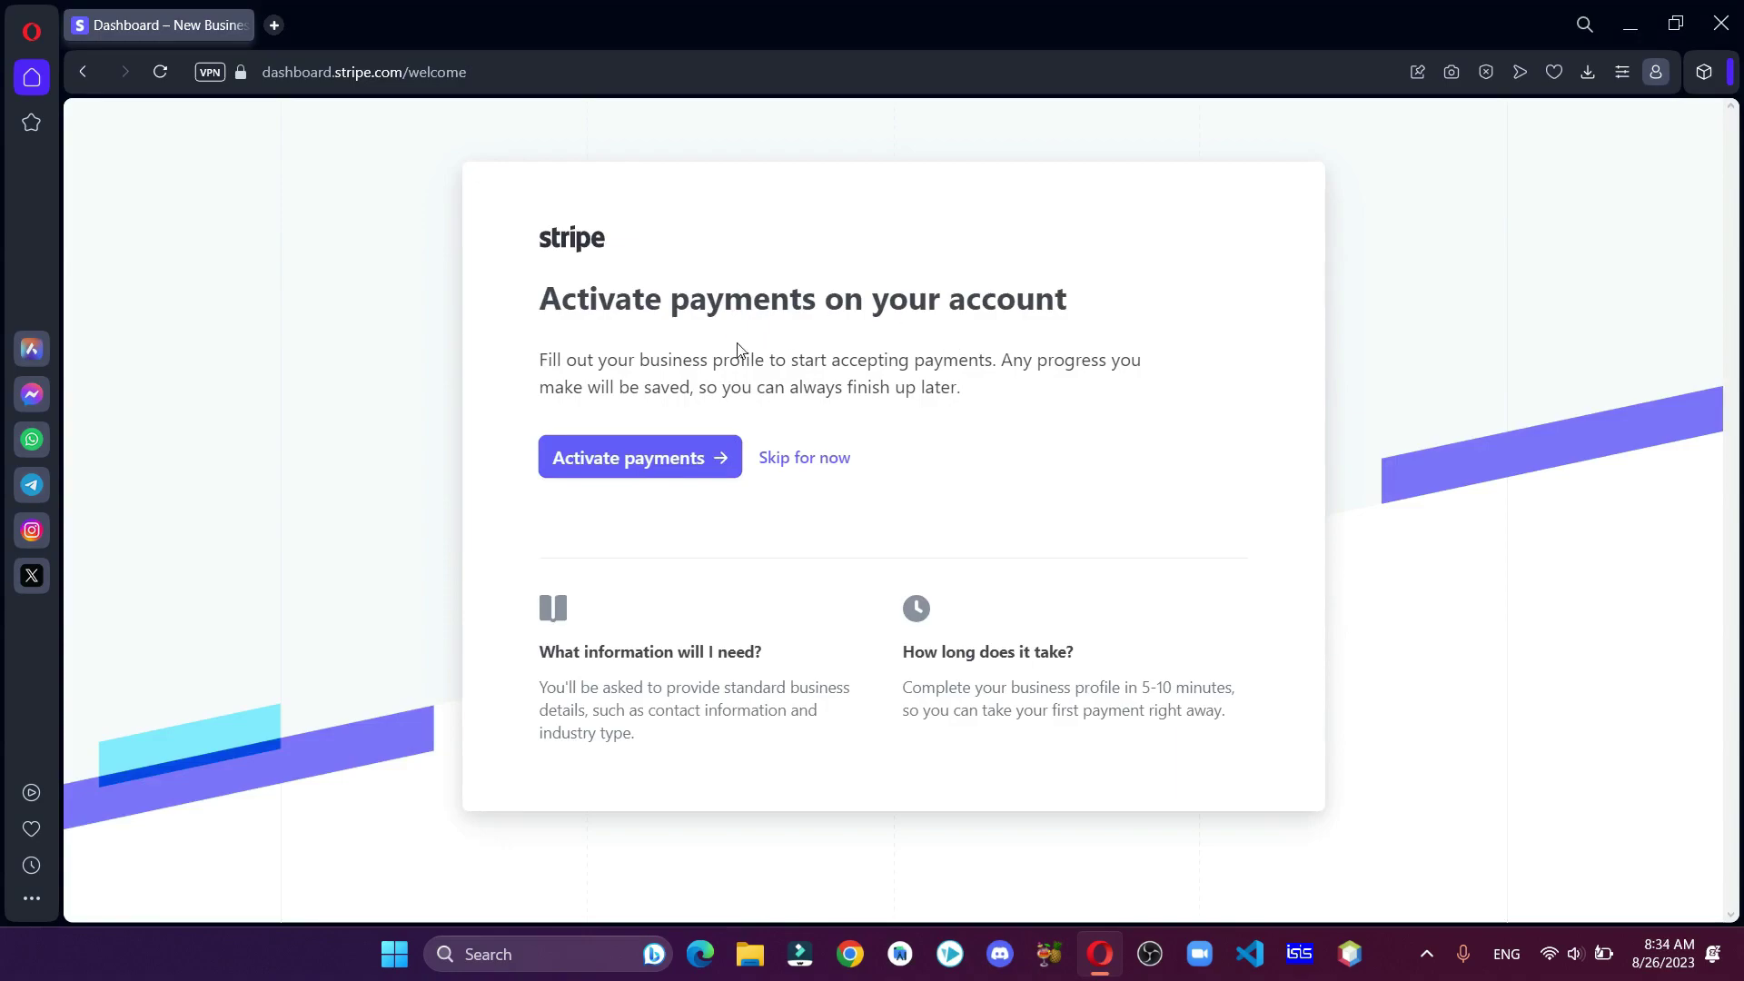
- Begin payment activation and continue with Estonia and the preset business type
{"action": "left_click", "coordinate": [670, 461]}
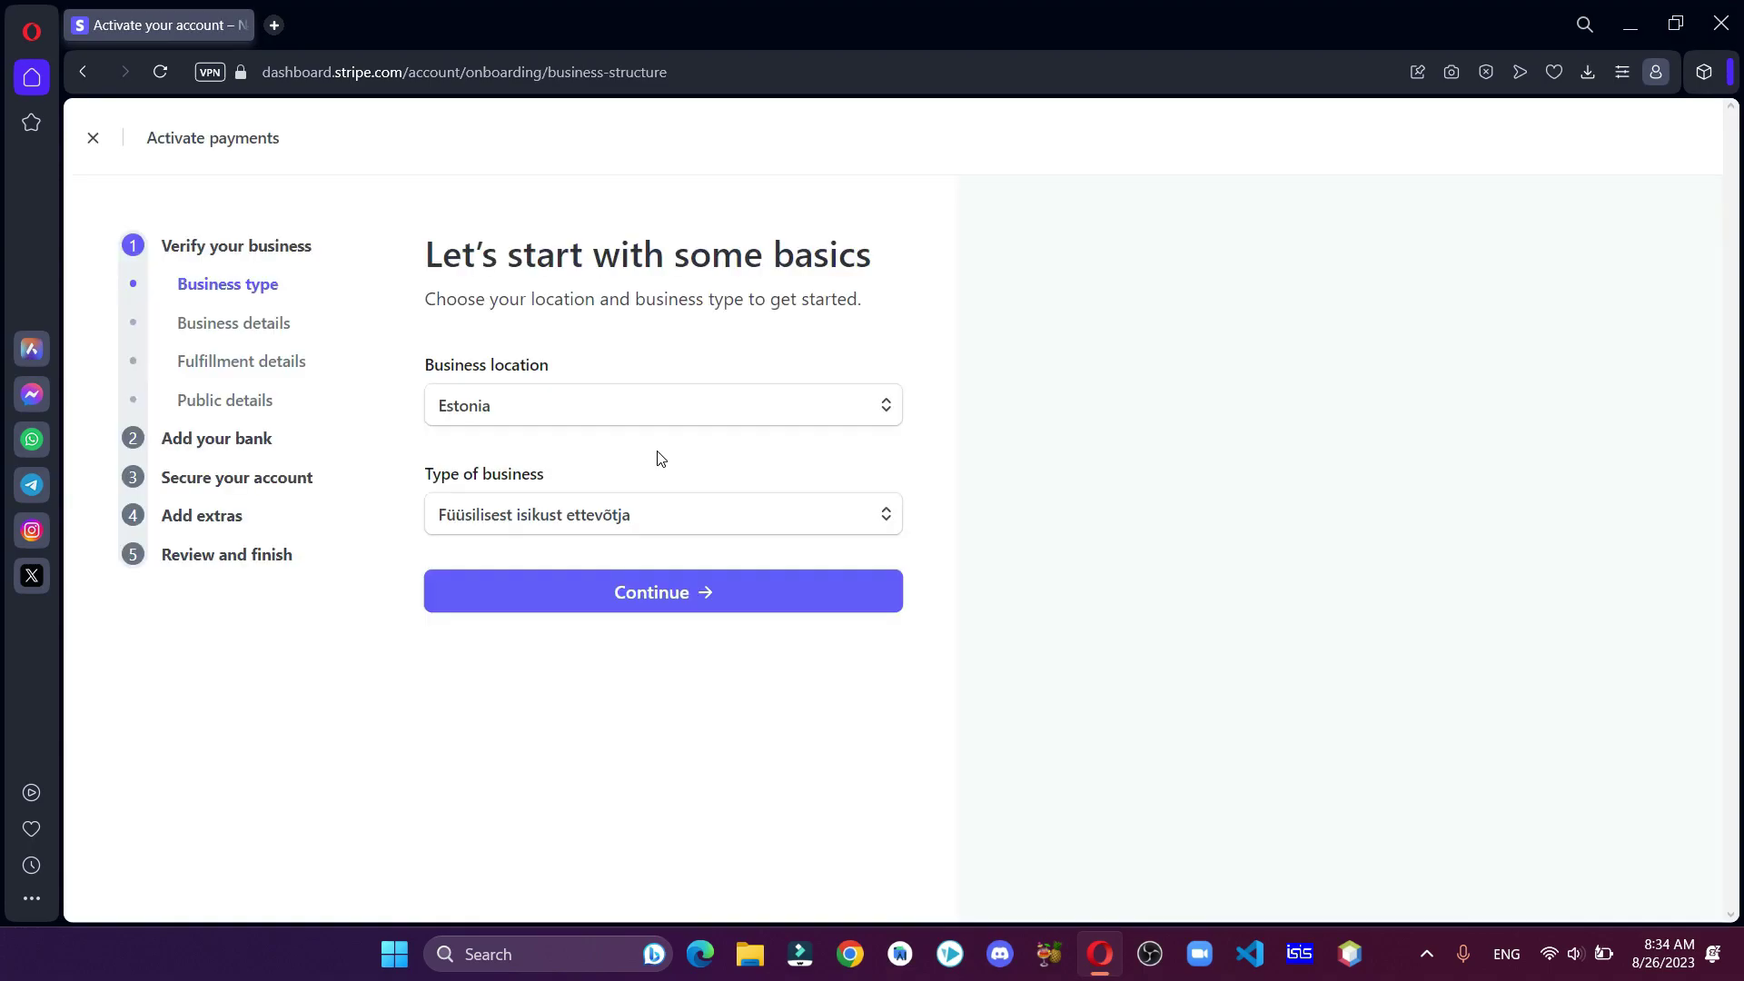
{"action": "left_click", "coordinate": [695, 600]}
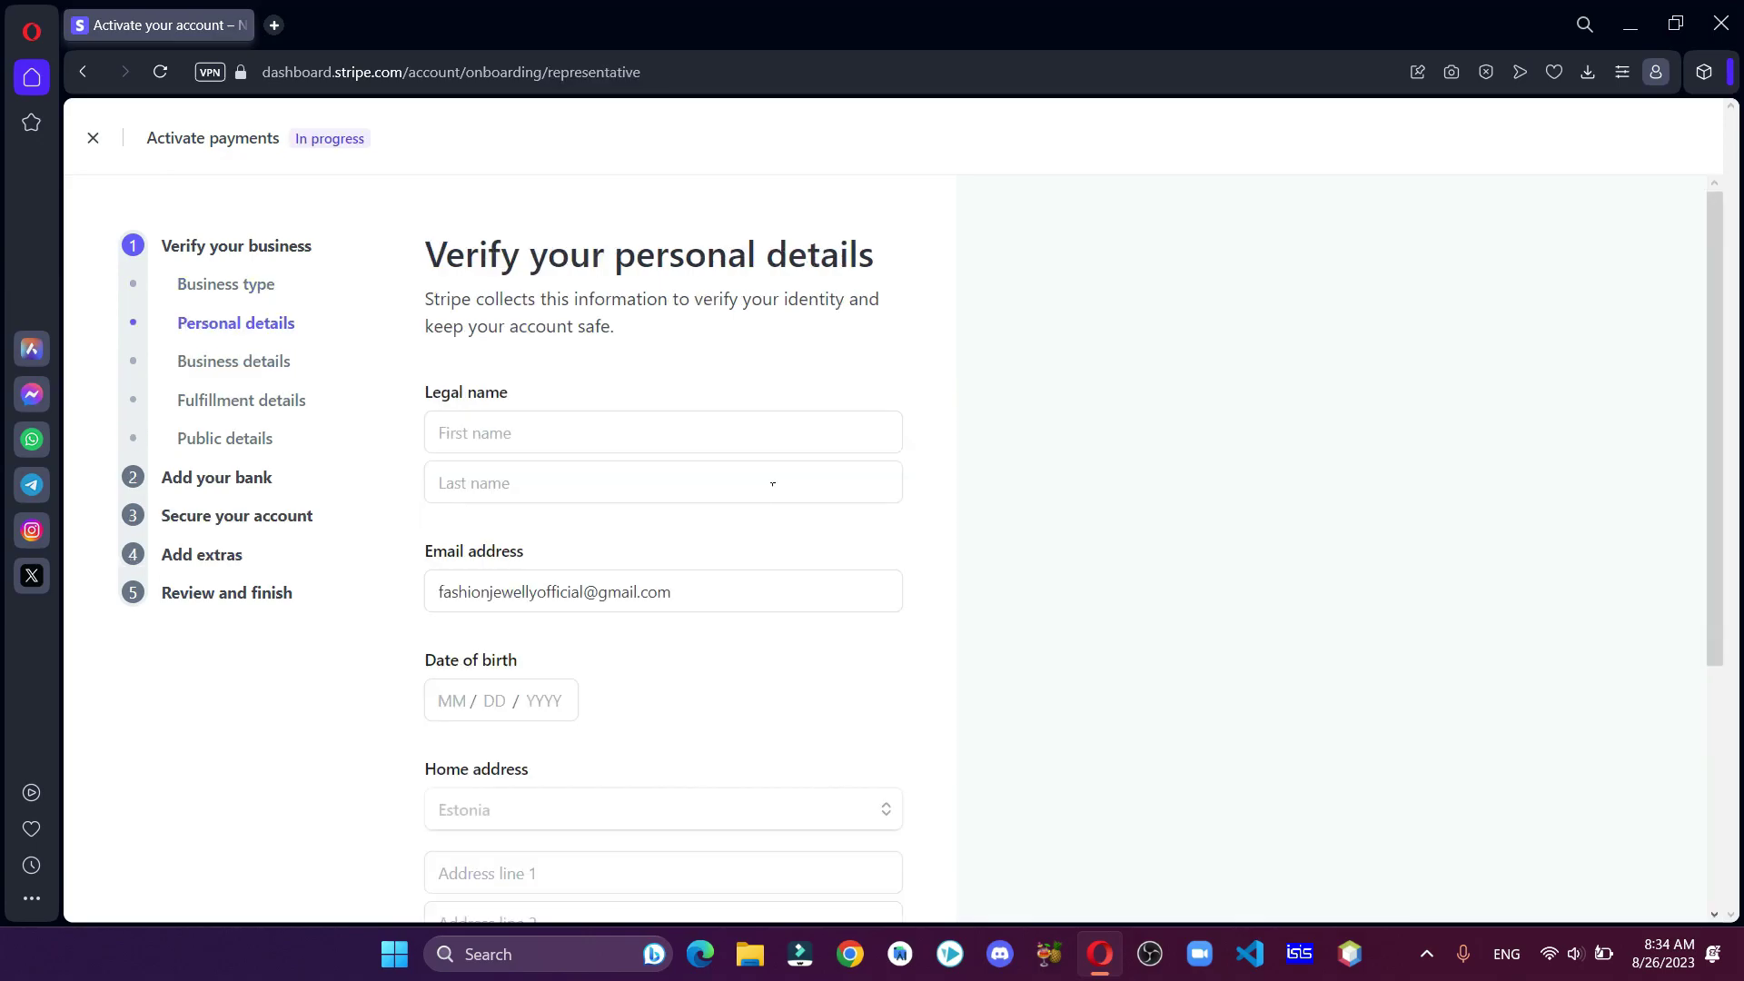
{"action": "left_click", "coordinate": [640, 445]}
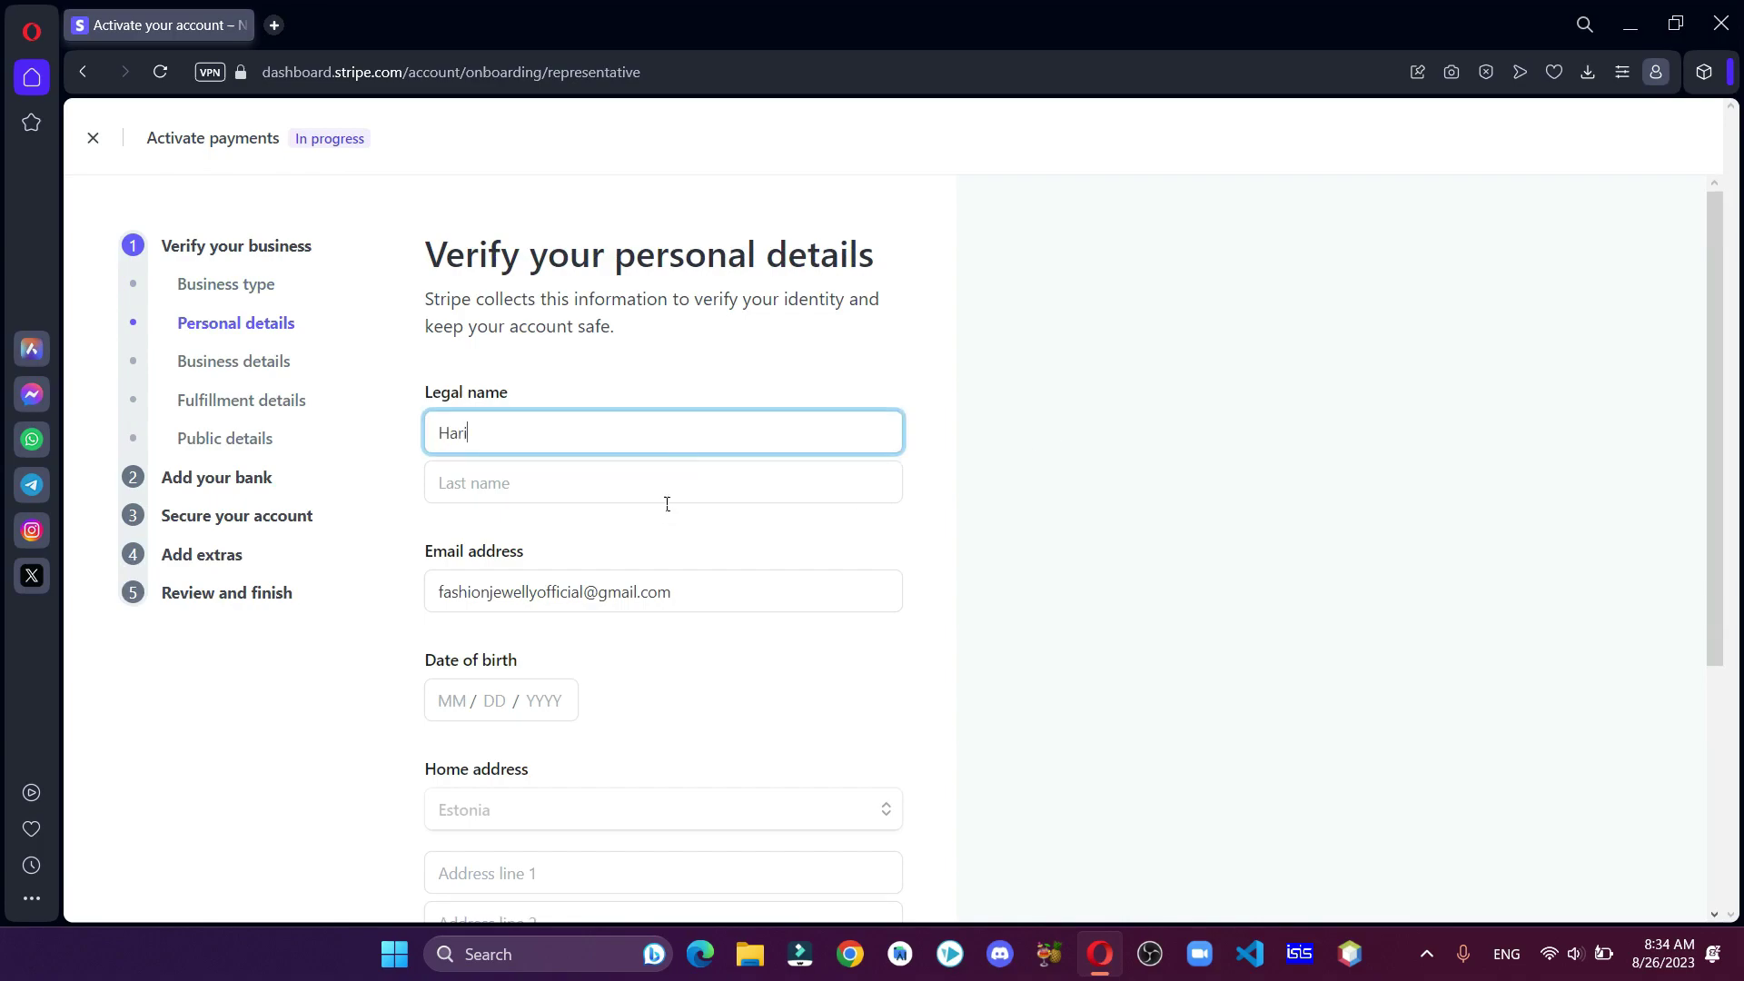
{"action": "left_click", "coordinate": [665, 498]}
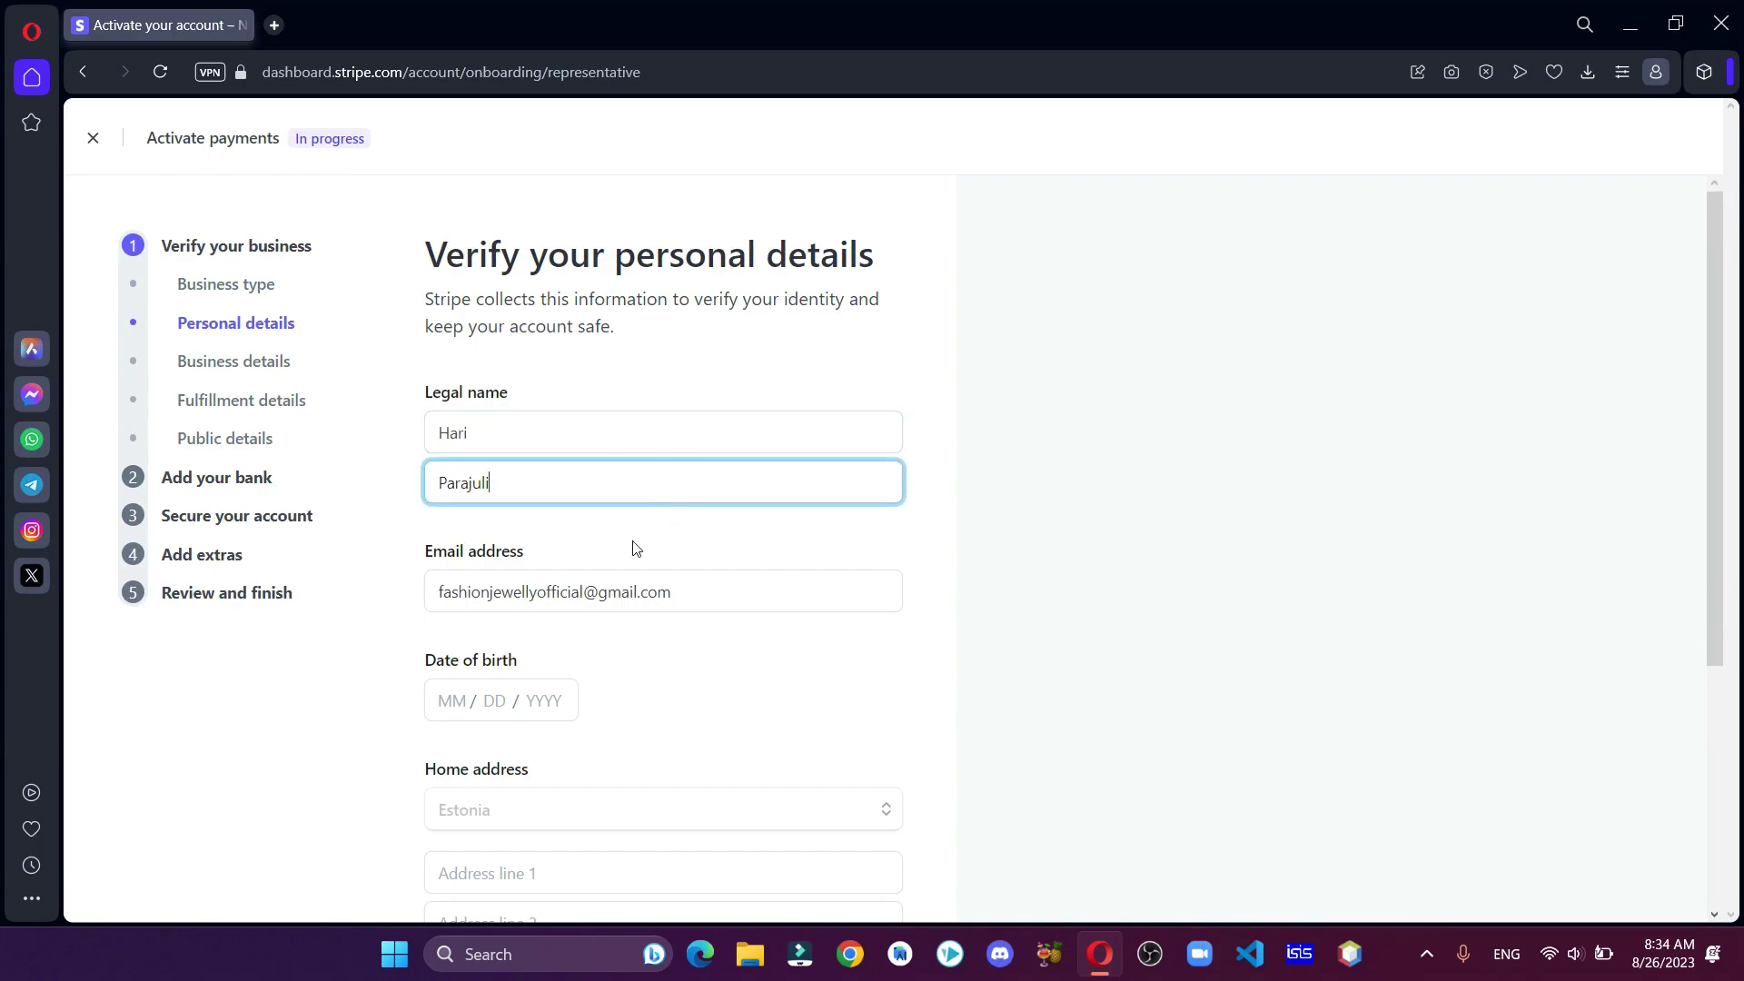
{"action": "scroll", "coordinate": [634, 549], "scroll_direction": "down", "scroll_amount": 1}
{"action": "left_click", "coordinate": [489, 598]}
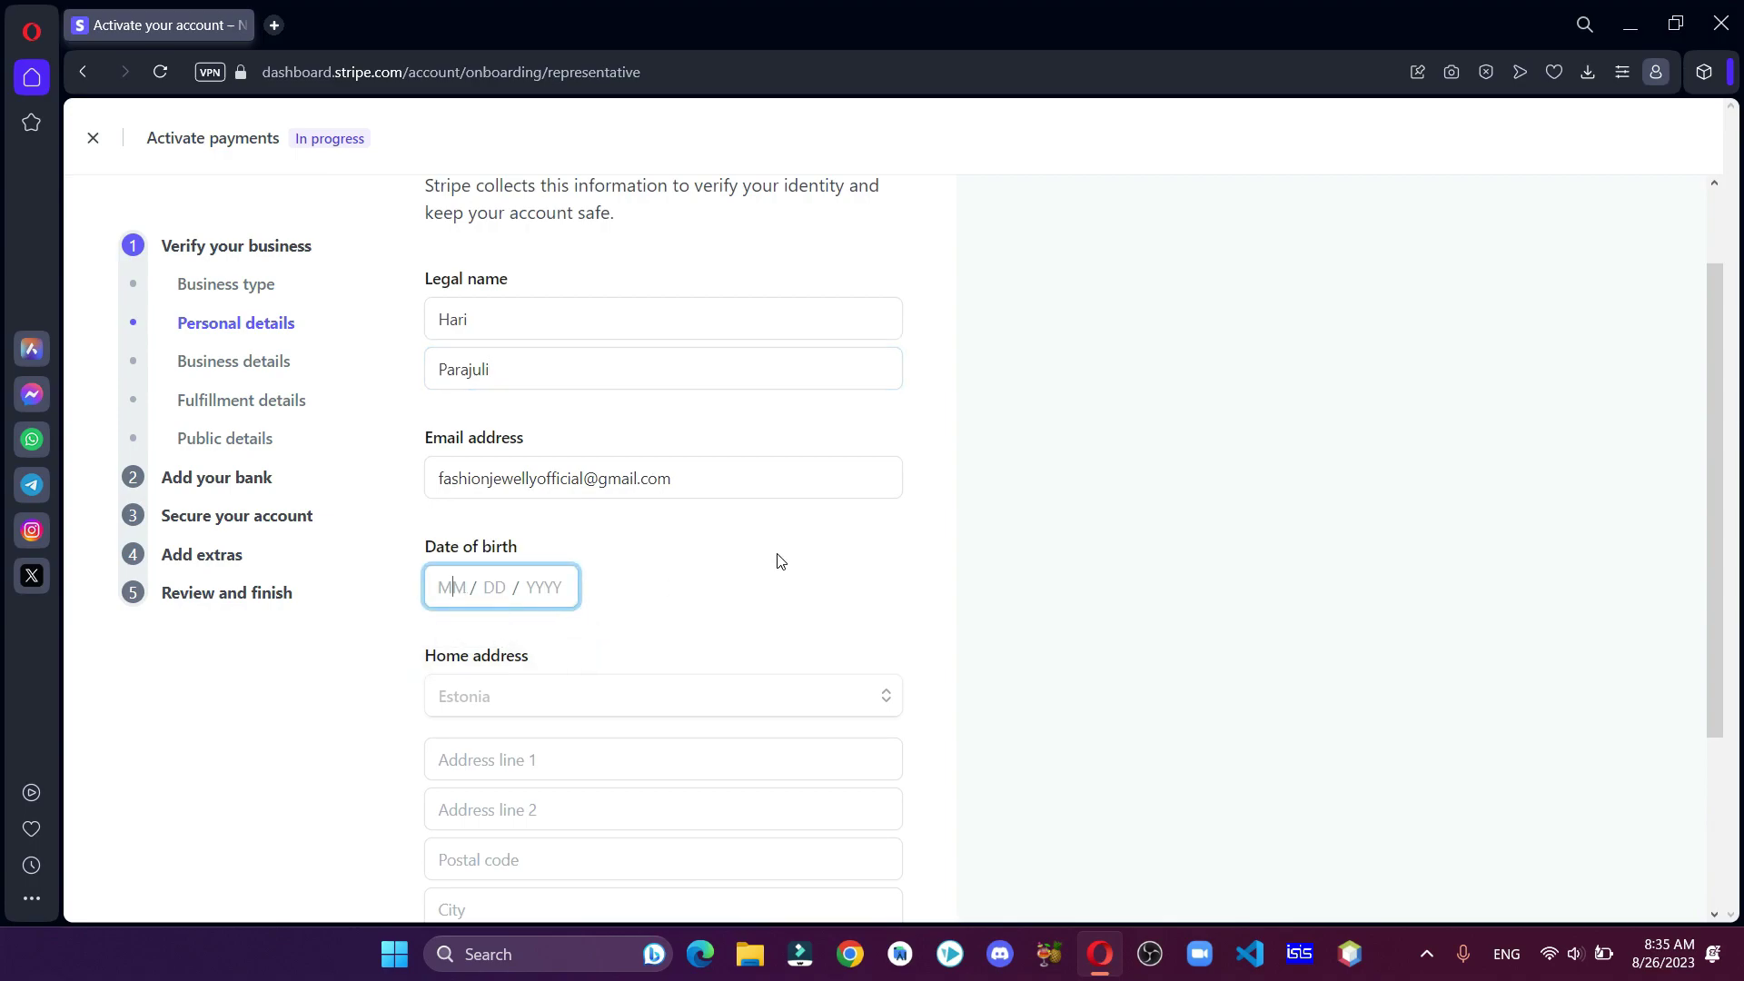
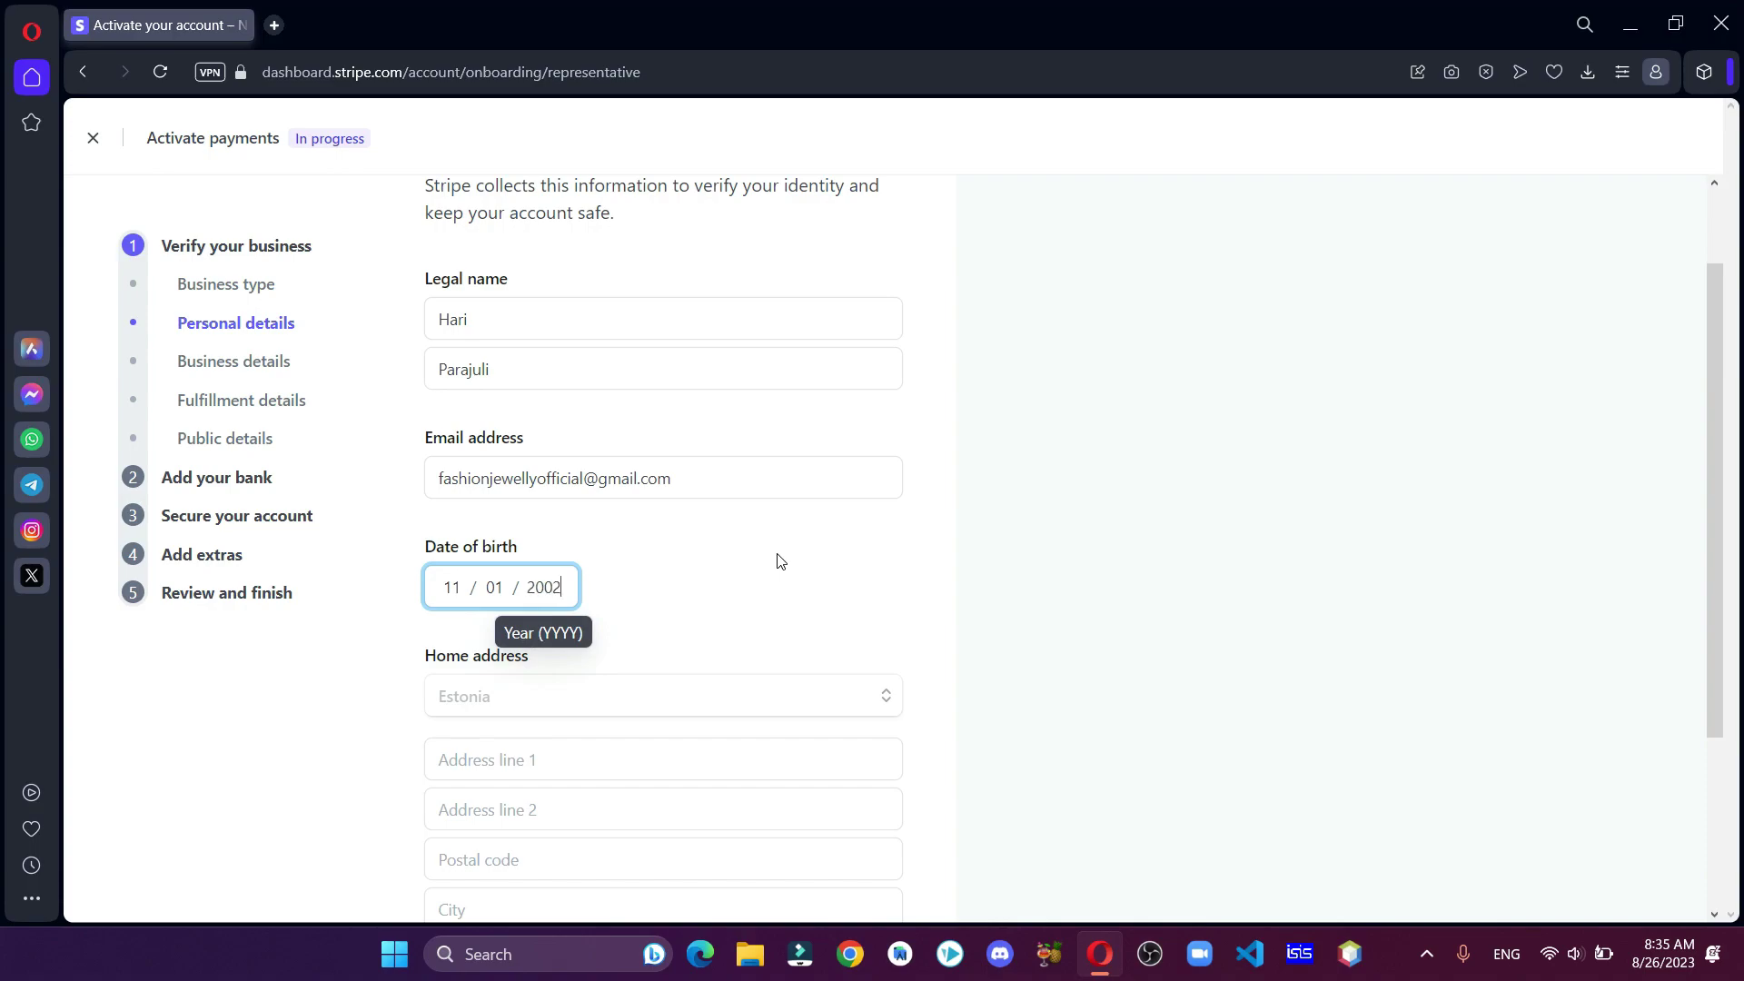
{"action": "scroll", "coordinate": [743, 578], "scroll_direction": "down", "scroll_amount": 1}
{"action": "left_click", "coordinate": [638, 608]}
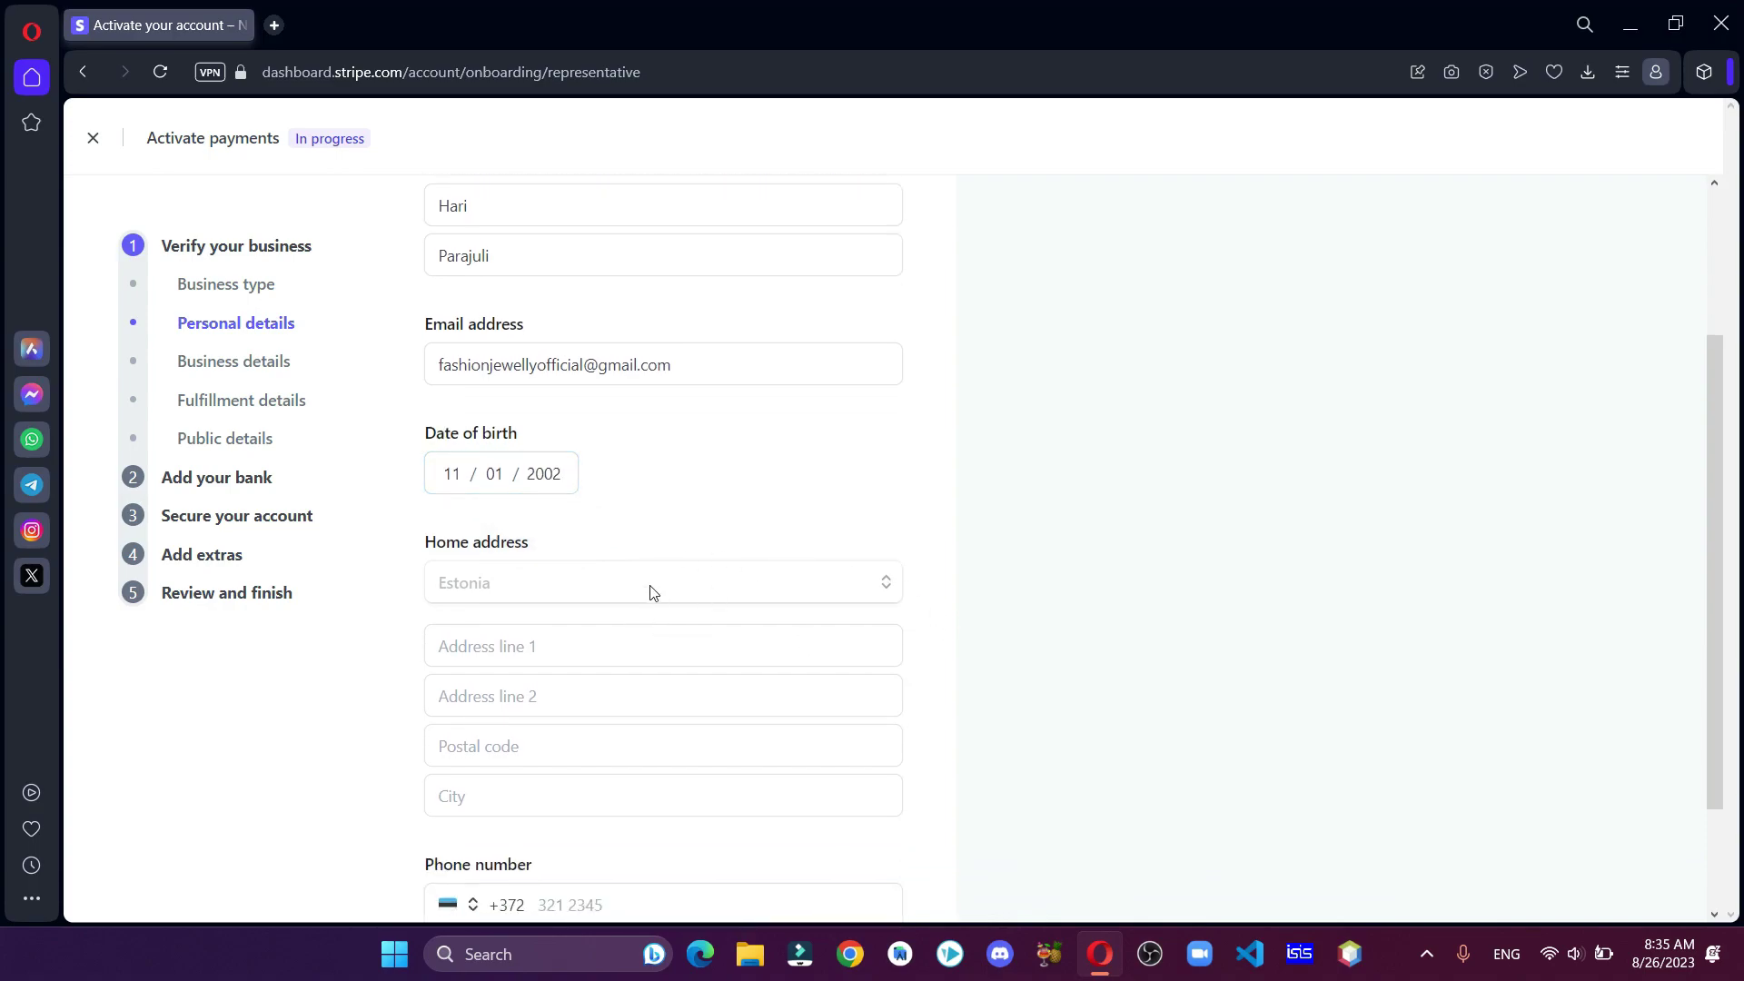
{"action": "scroll", "coordinate": [875, 649], "scroll_direction": "down", "scroll_amount": 2}
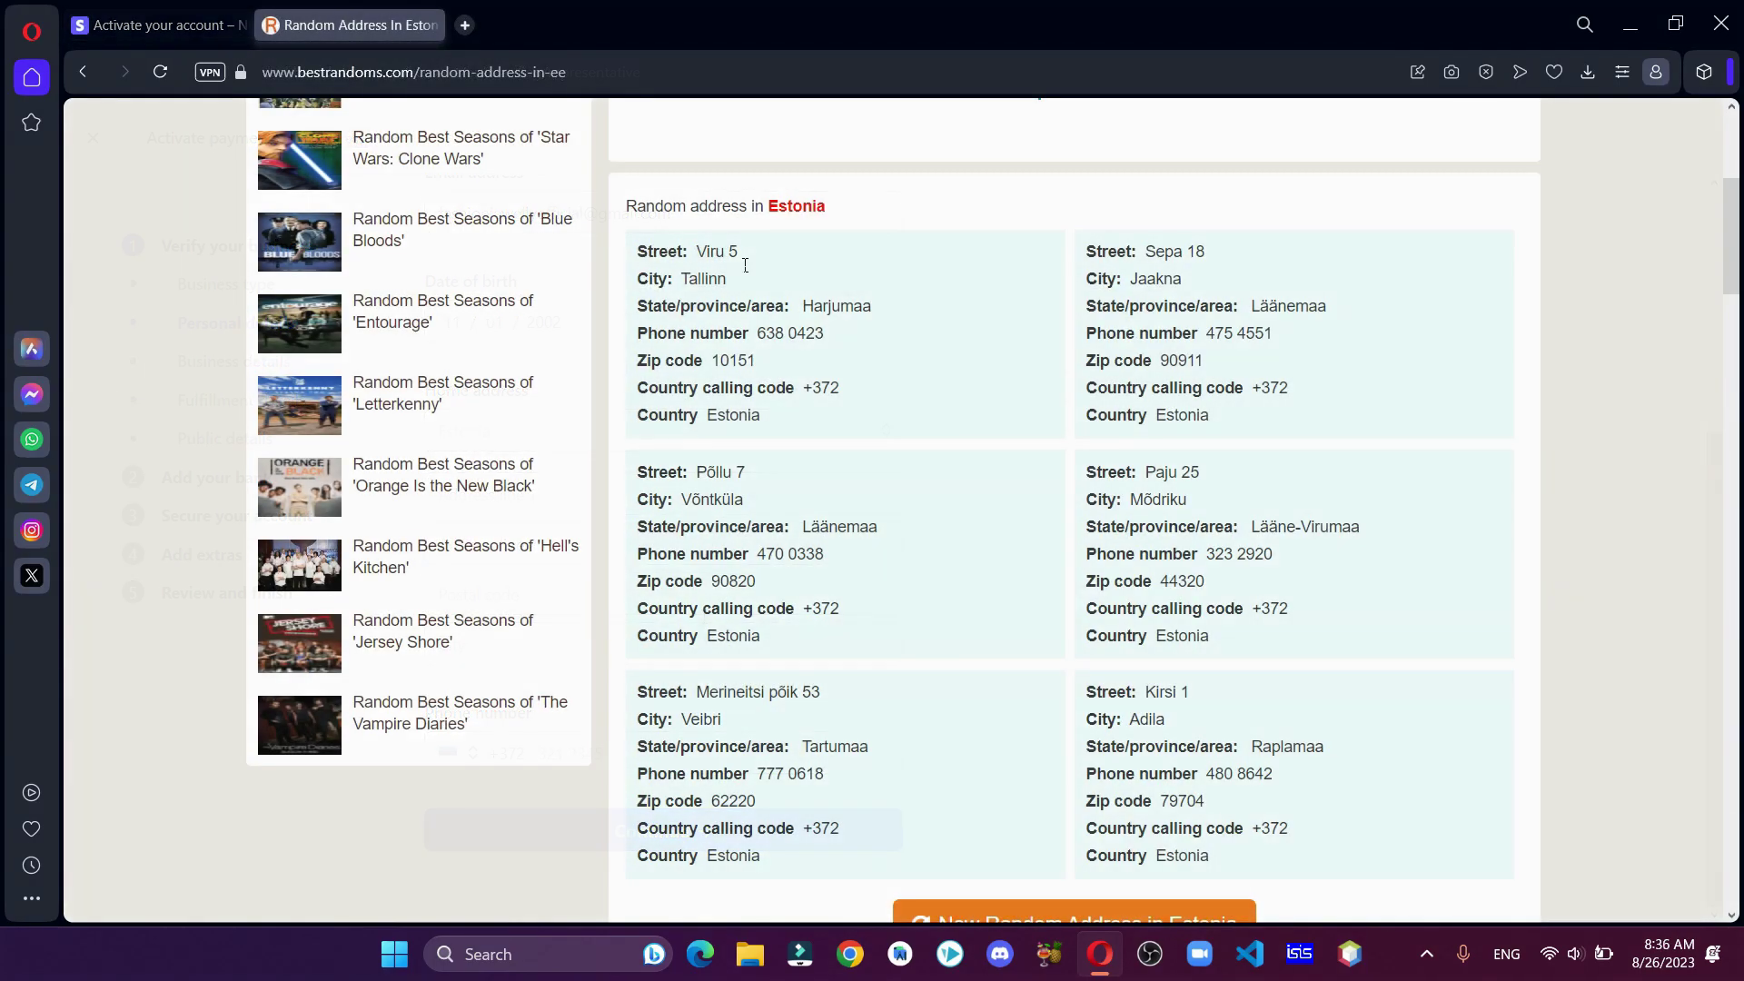
{"action": "left_click_drag", "start_coordinate": [742, 256], "coordinate": [699, 256]}
{"action": "key", "text": "ctrl+c"}
{"action": "left_click", "coordinate": [709, 205]}
{"action": "key", "text": "ctrl+Tab"}
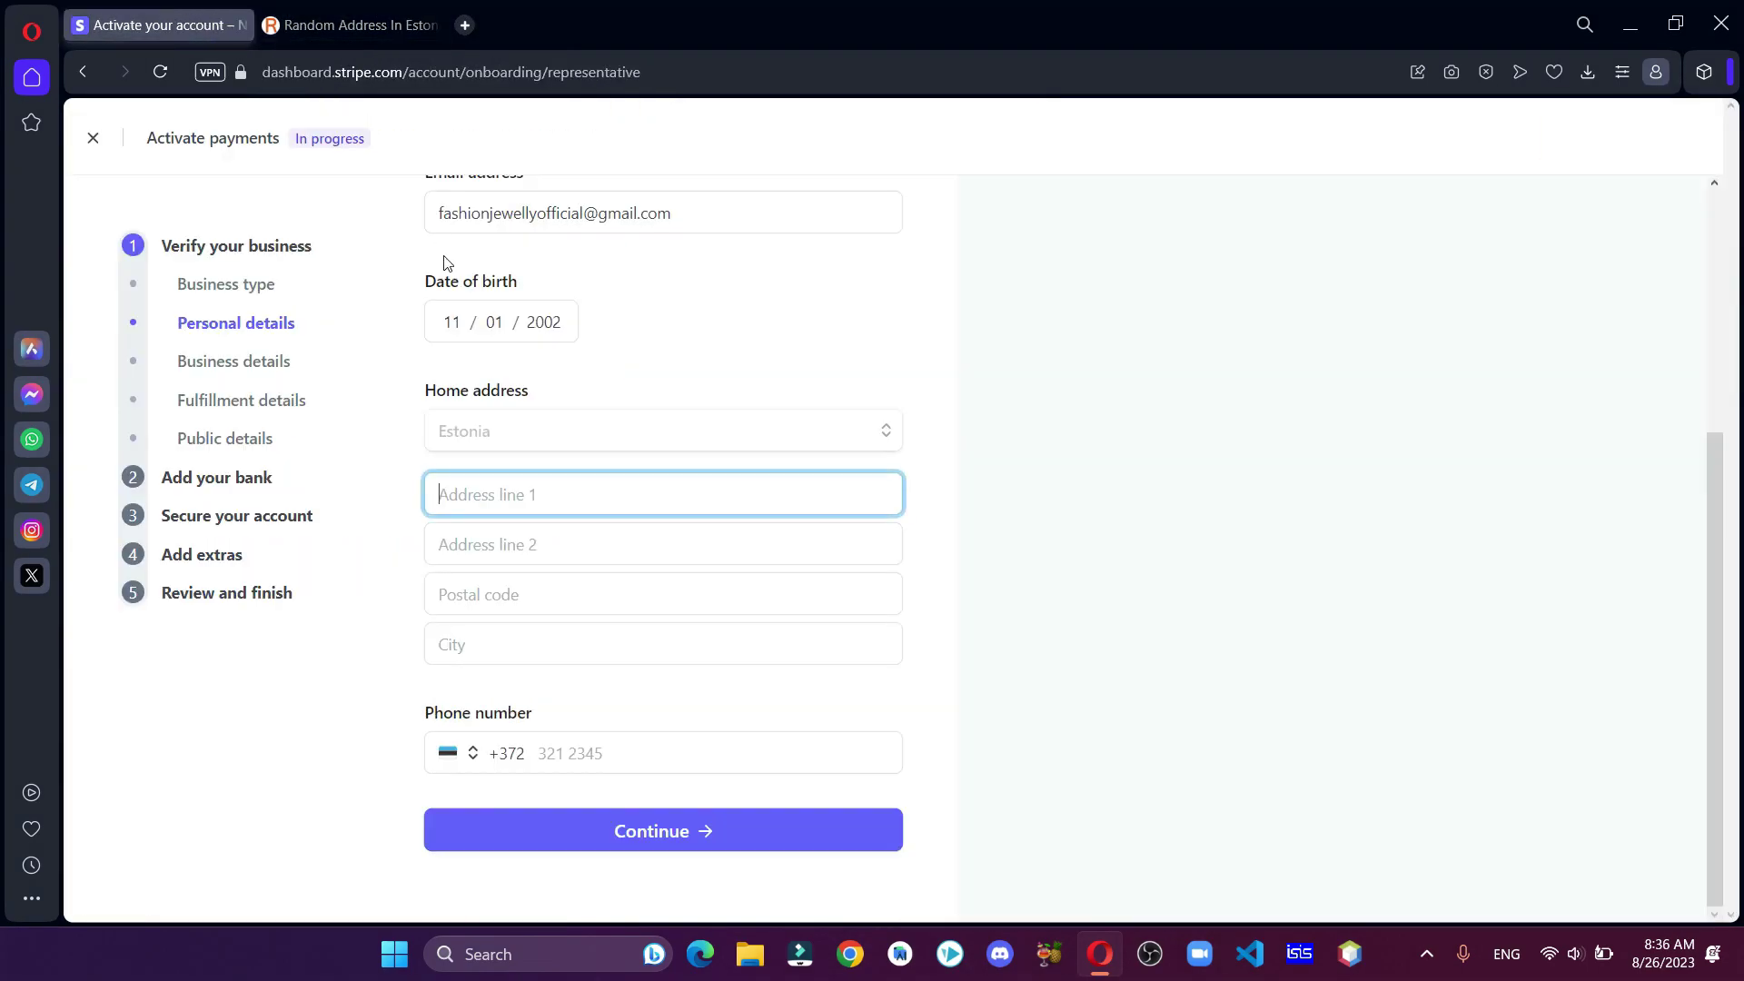
{"action": "key", "text": "ctrl+v"}
- Copy postal code 10151 from the random address page into Postal code
{"action": "left_click", "coordinate": [577, 589]}
{"action": "key", "text": "ctrl+Tab"}
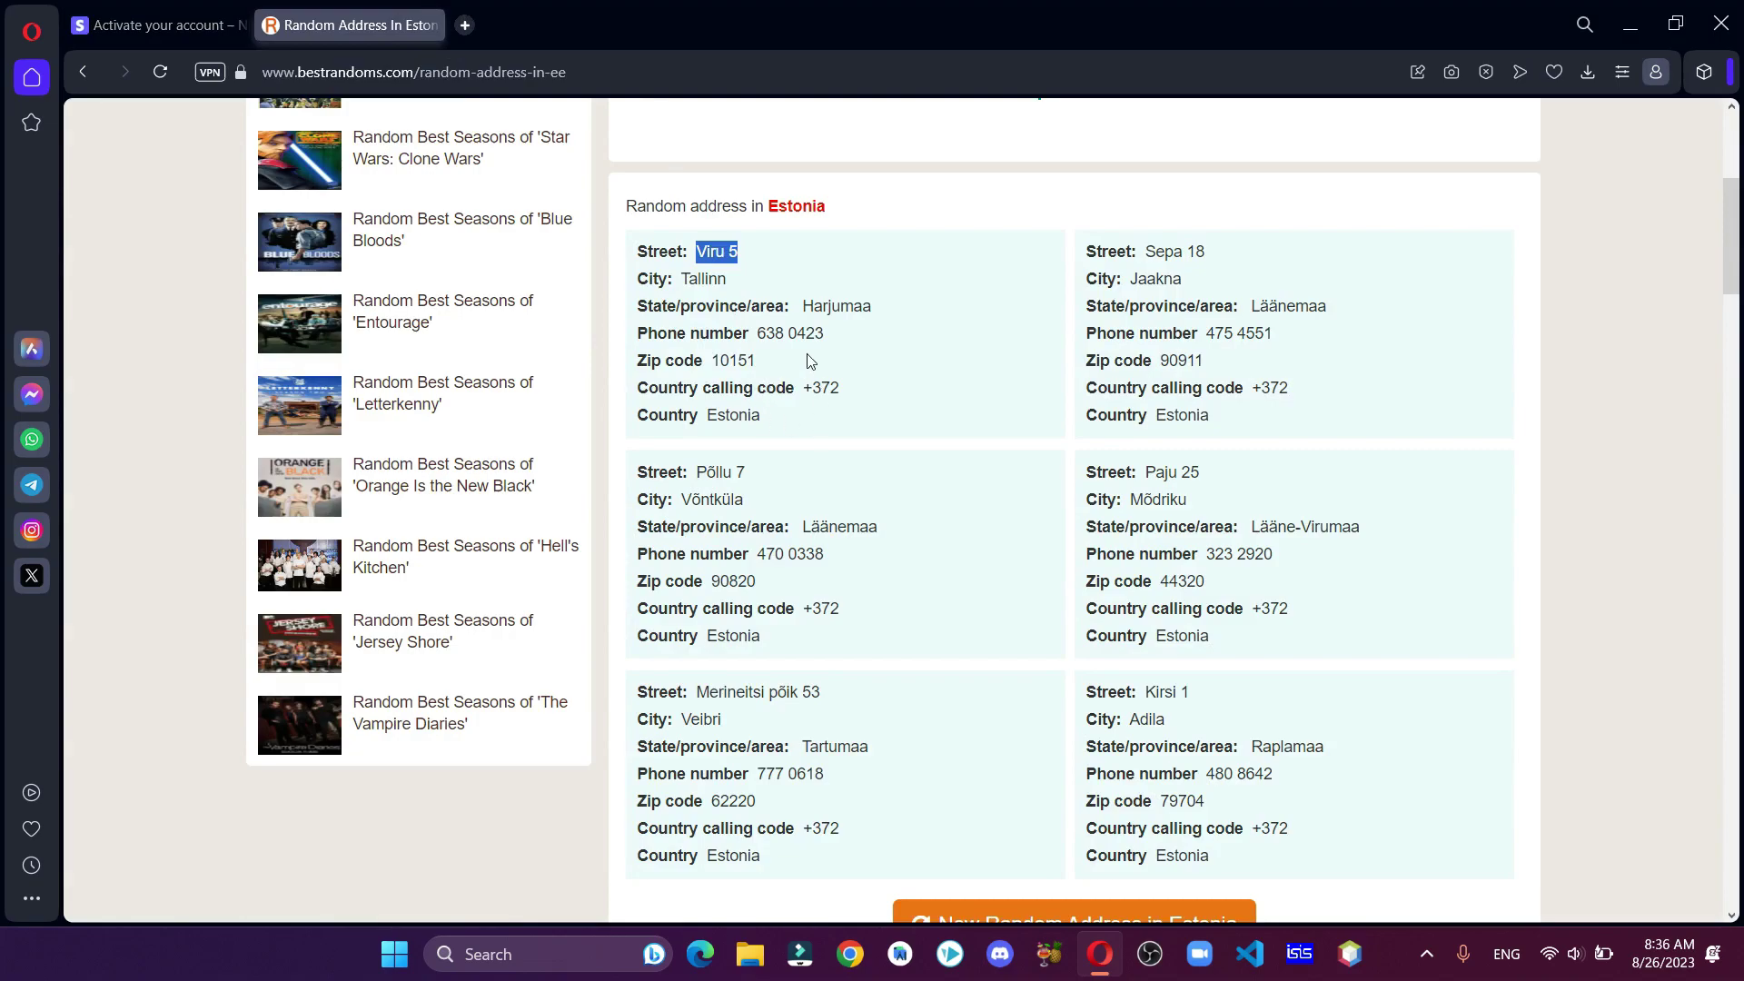
{"action": "left_click_drag", "start_coordinate": [761, 364], "coordinate": [712, 361]}
{"action": "left_click", "coordinate": [818, 303]}
{"action": "key", "text": "ctrl+Tab"}
{"action": "key", "text": "ctrl+v"}
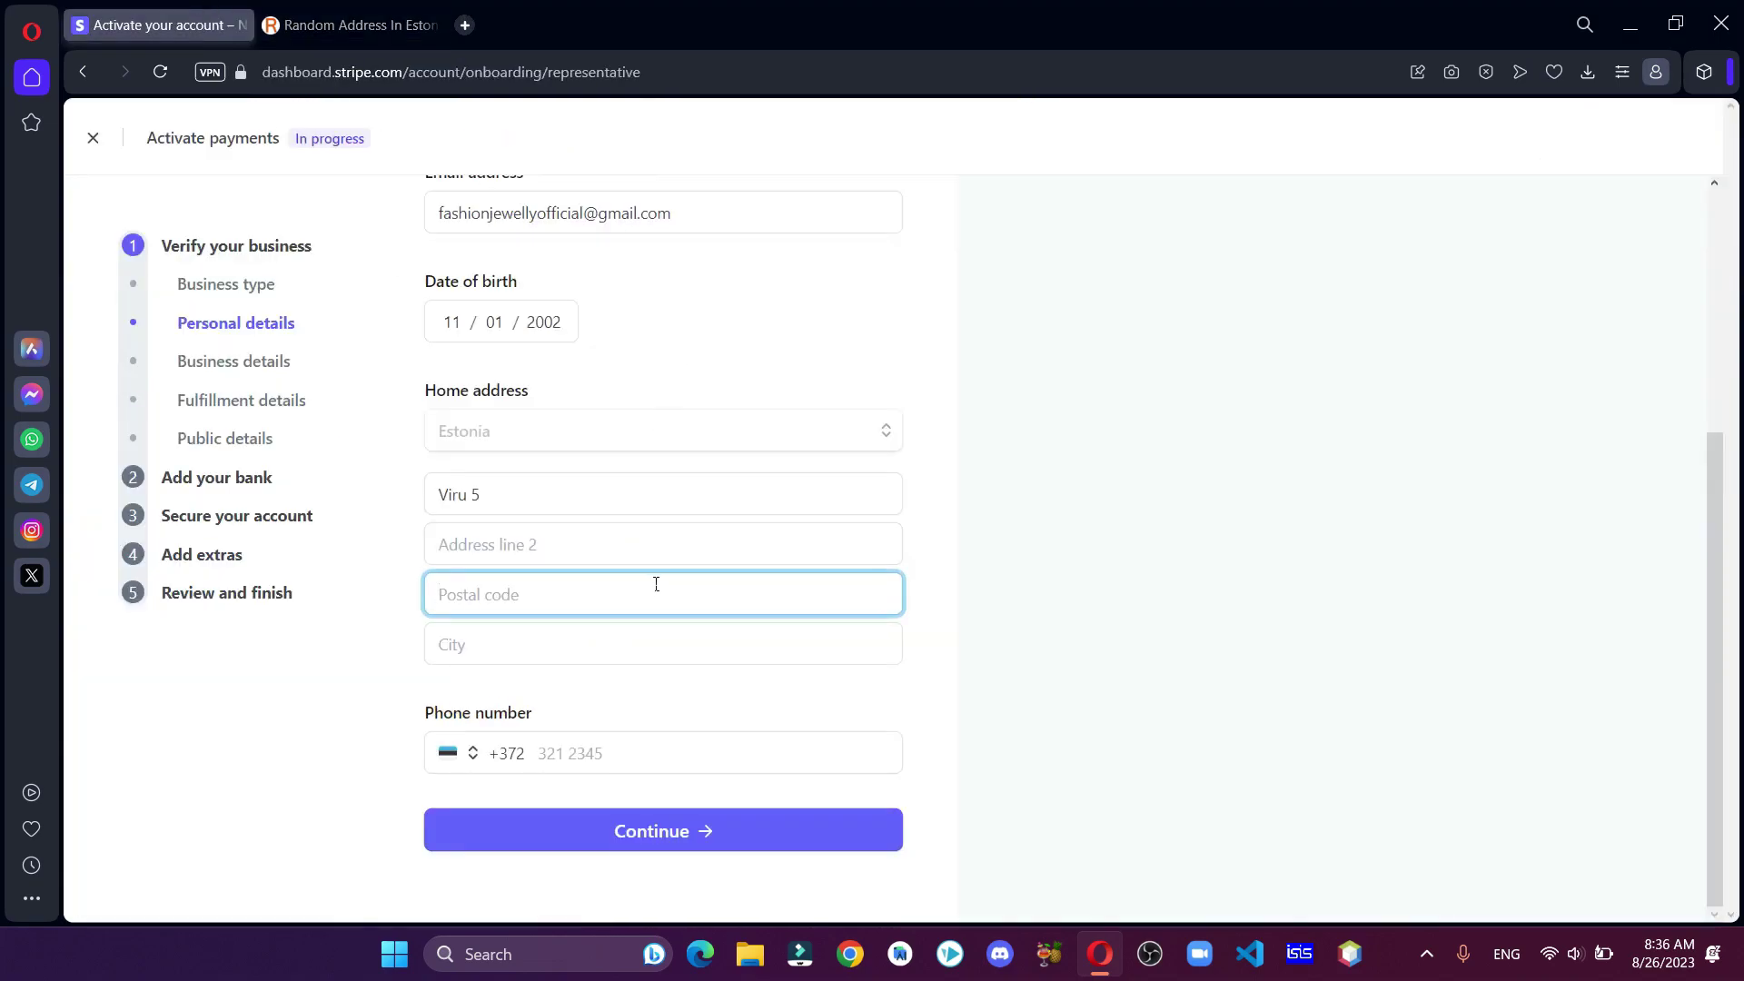
- Copy 'Tallinn' from the first random address into the address's city line
{"action": "key", "text": "ctrl+Tab"}
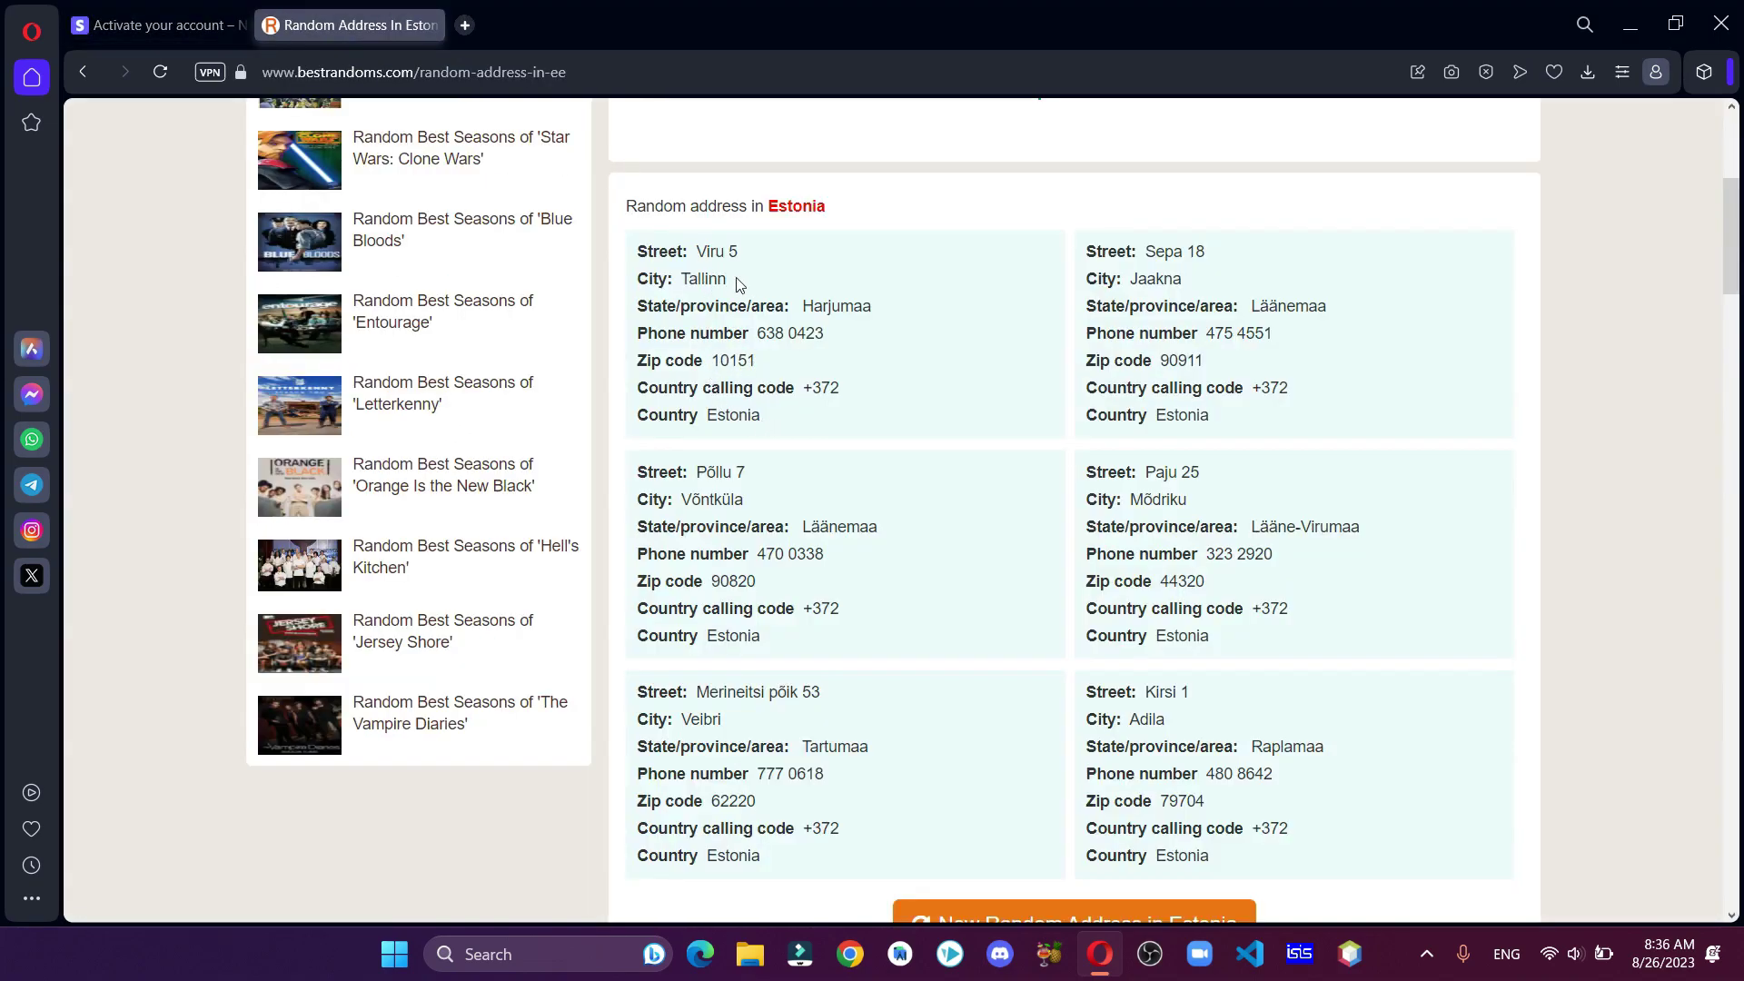
{"action": "left_click_drag", "start_coordinate": [742, 285], "coordinate": [688, 290]}
{"action": "key", "text": "ctrl+c"}
{"action": "key", "text": "ctrl+Tab"}
{"action": "left_click", "coordinate": [514, 652]}
{"action": "key", "text": "ctrl+v"}
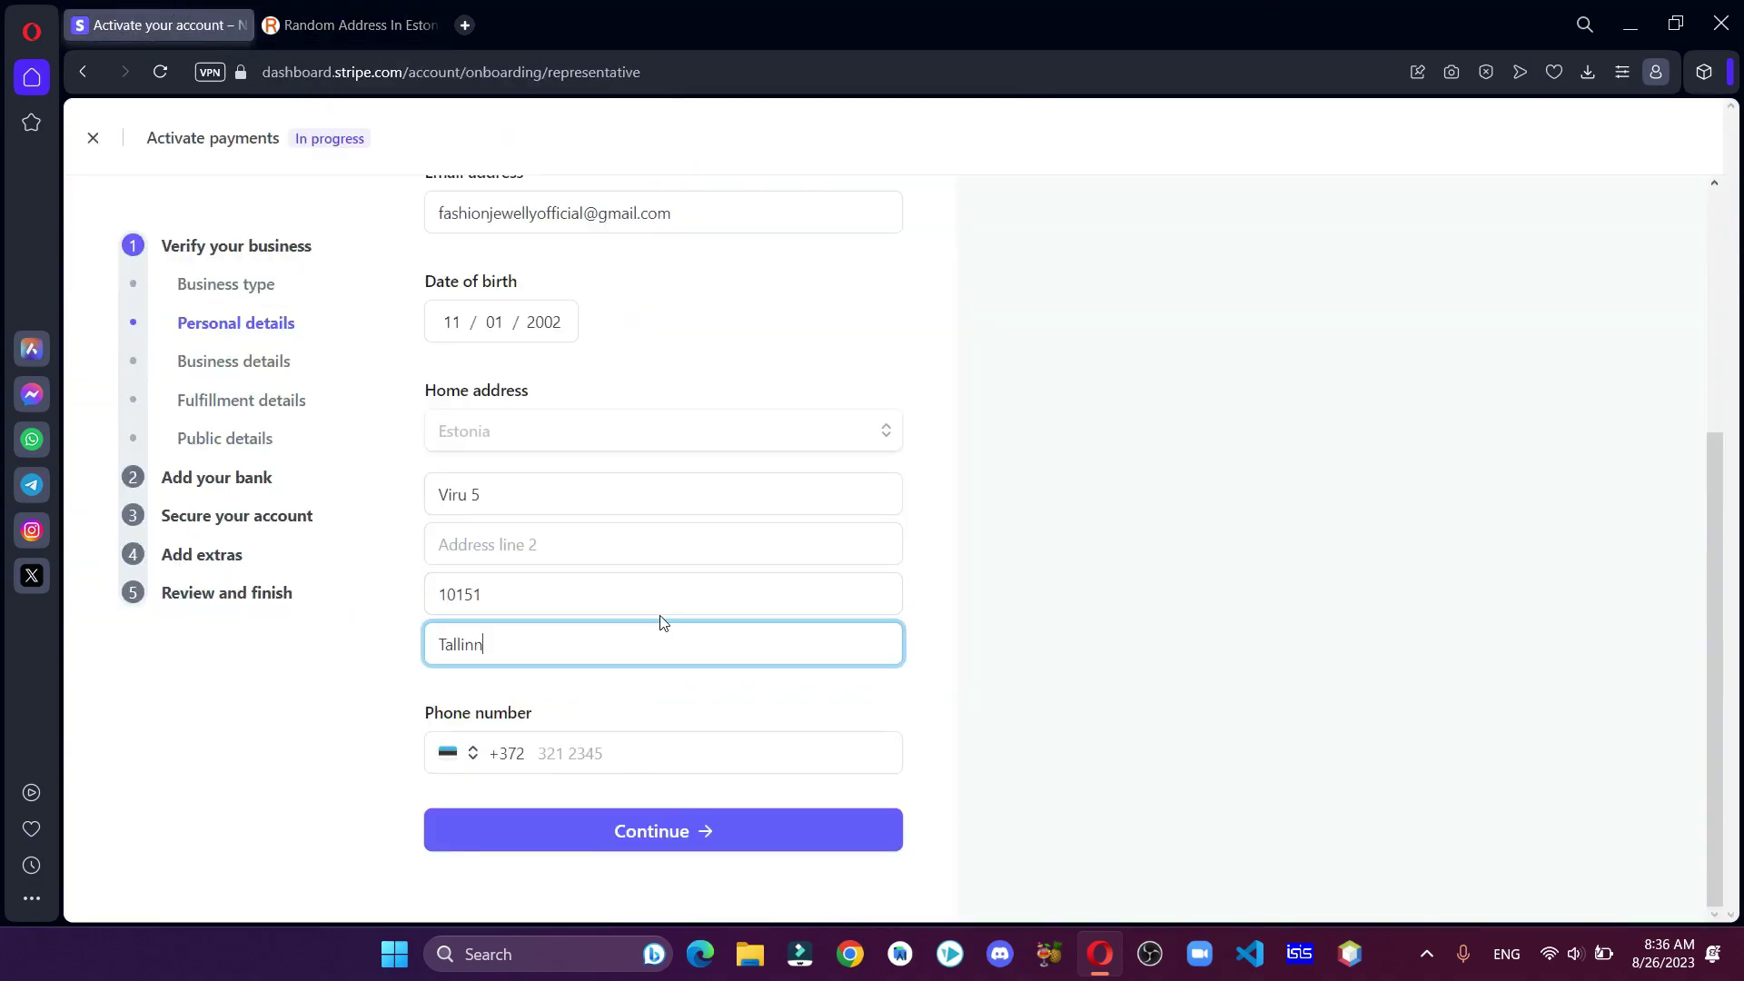
- Choose Nepal (+977) as phone country, enter the number, and submit personal details
{"action": "left_click", "coordinate": [459, 753]}
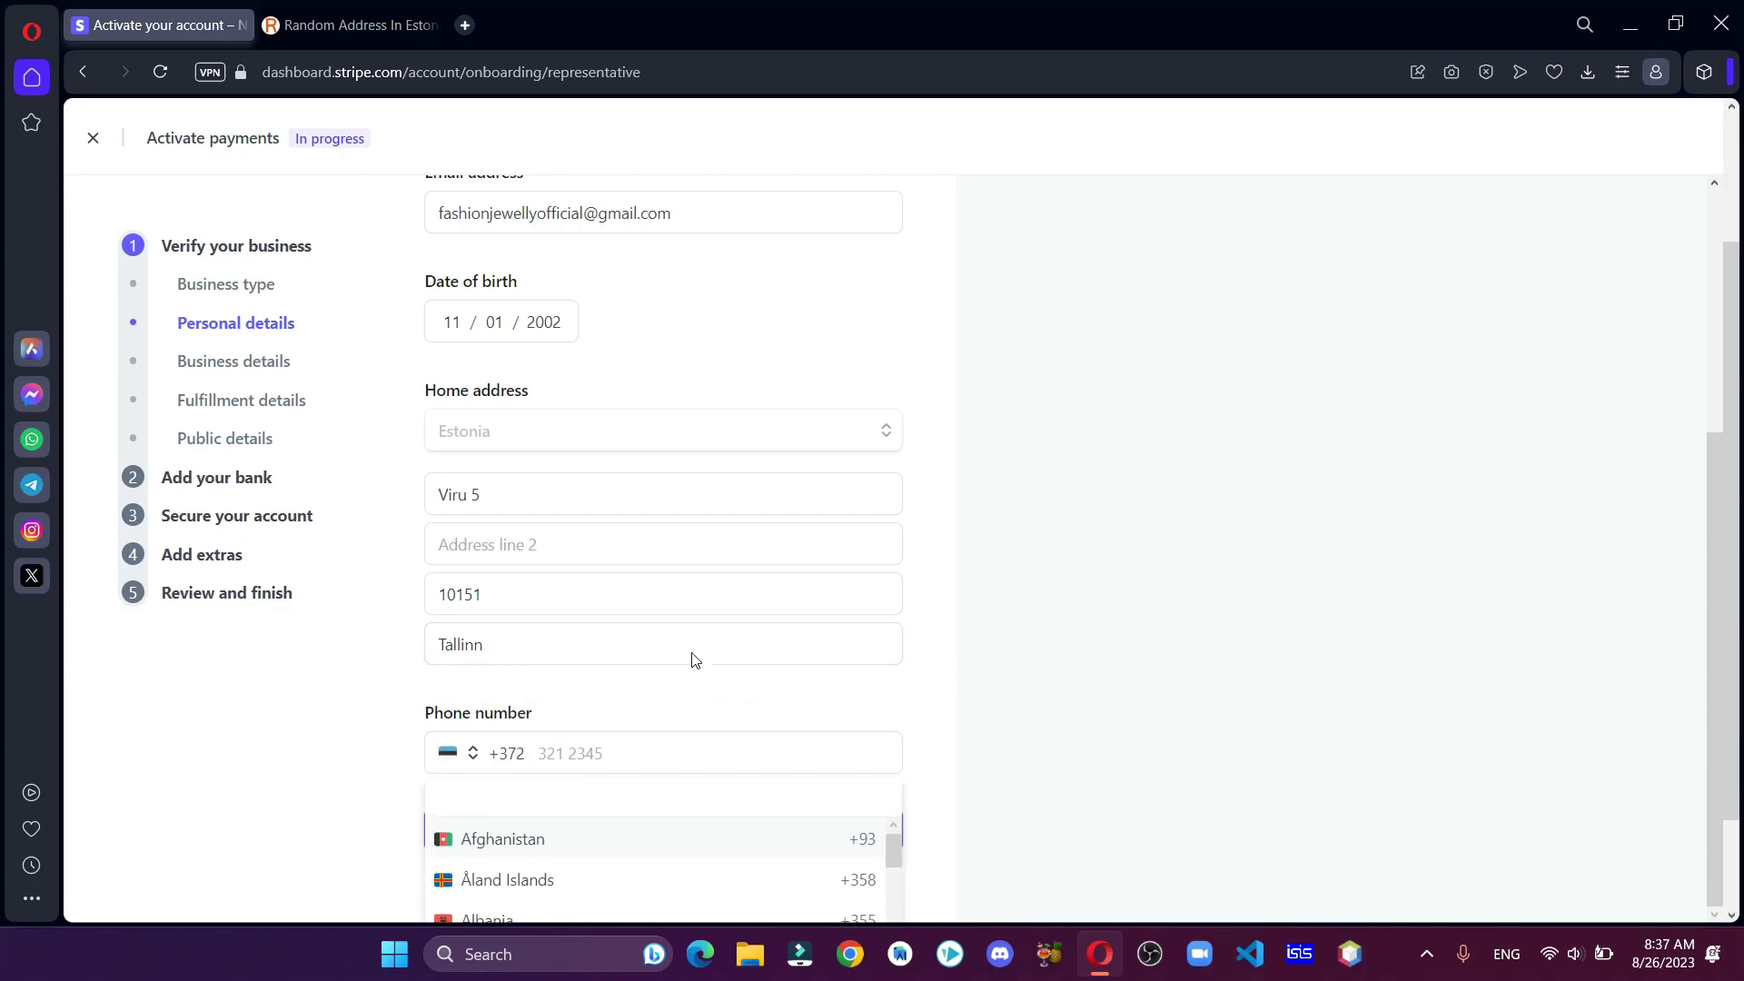
{"action": "scroll", "coordinate": [703, 668], "scroll_direction": "up", "scroll_amount": 3}
{"action": "scroll", "coordinate": [1413, 483], "scroll_direction": "down", "scroll_amount": 3}
{"action": "left_click", "coordinate": [604, 829]}
{"action": "type", "text": "ne"}
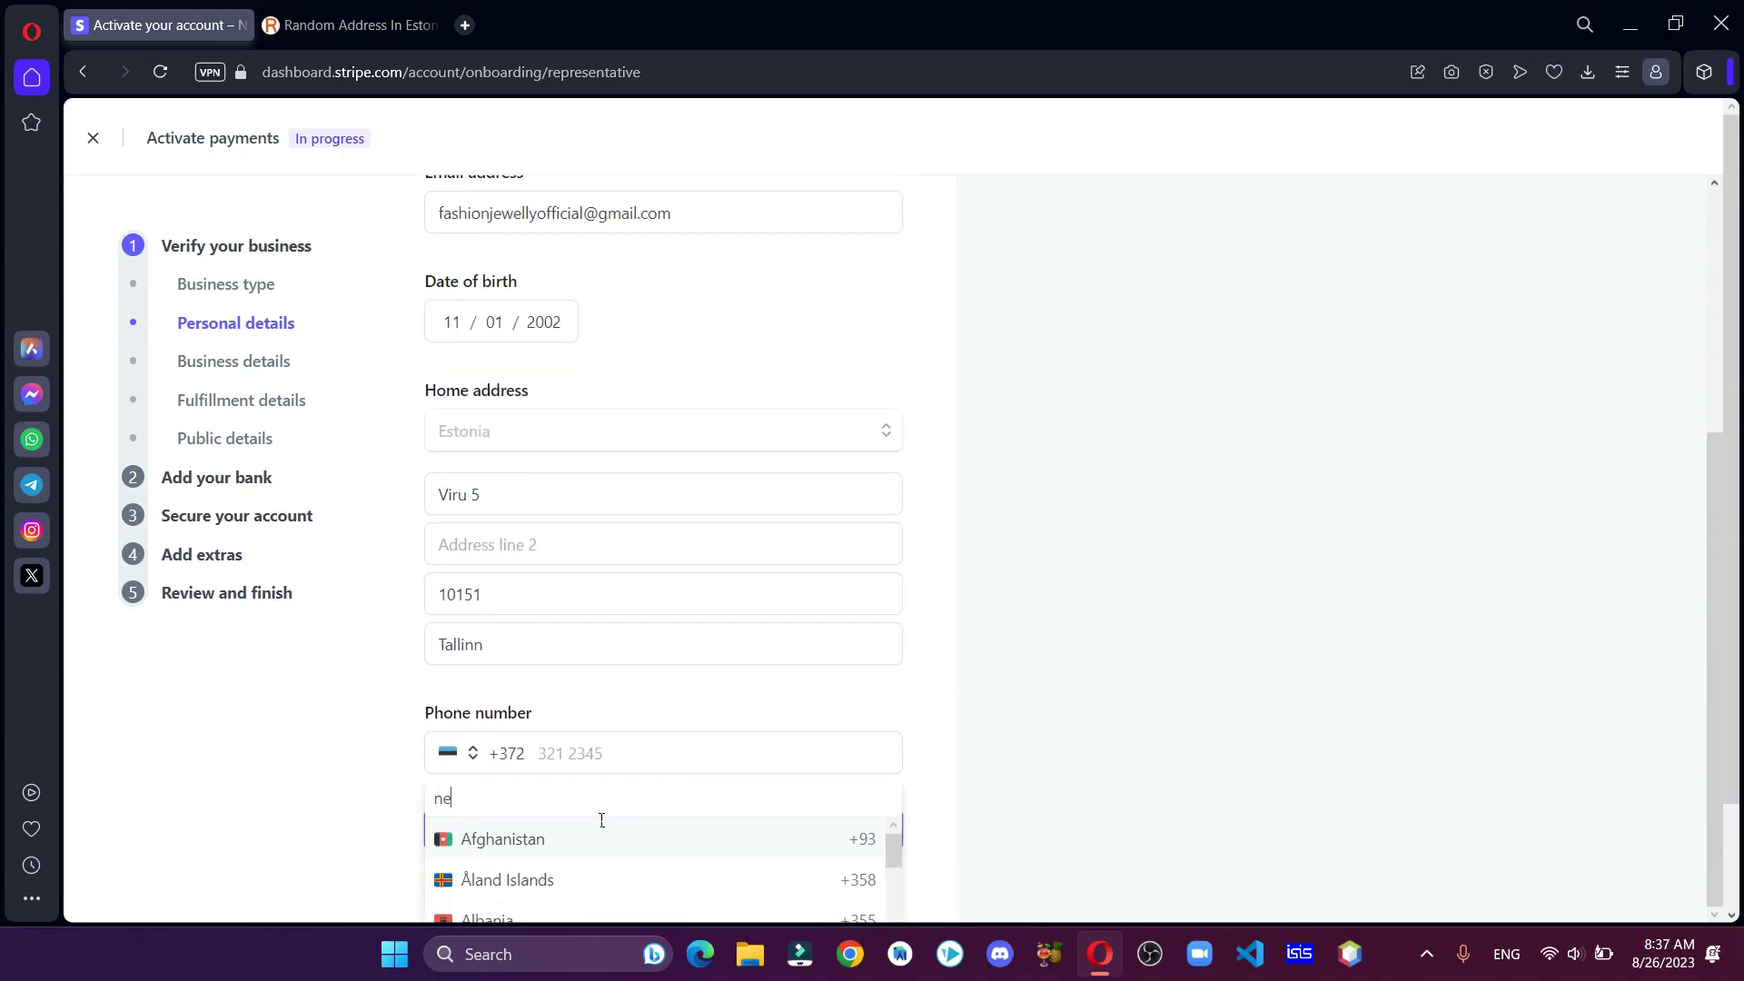
{"action": "type", "text": "pal"}
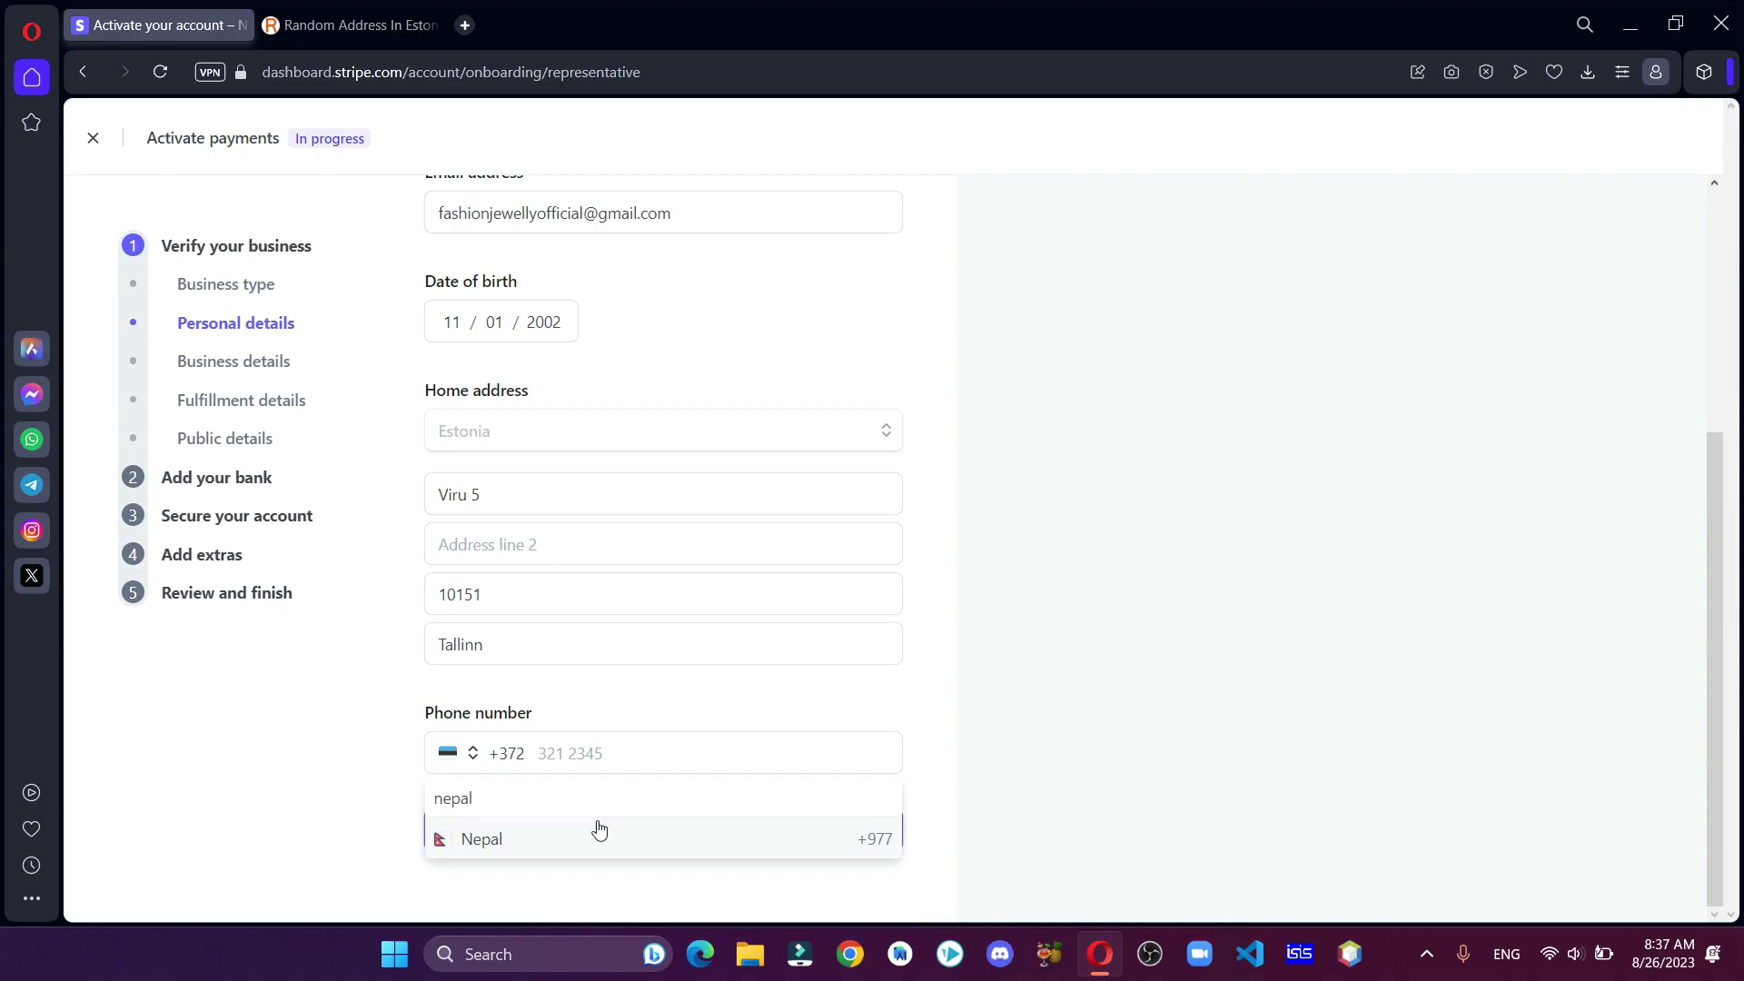
{"action": "left_click", "coordinate": [555, 850]}
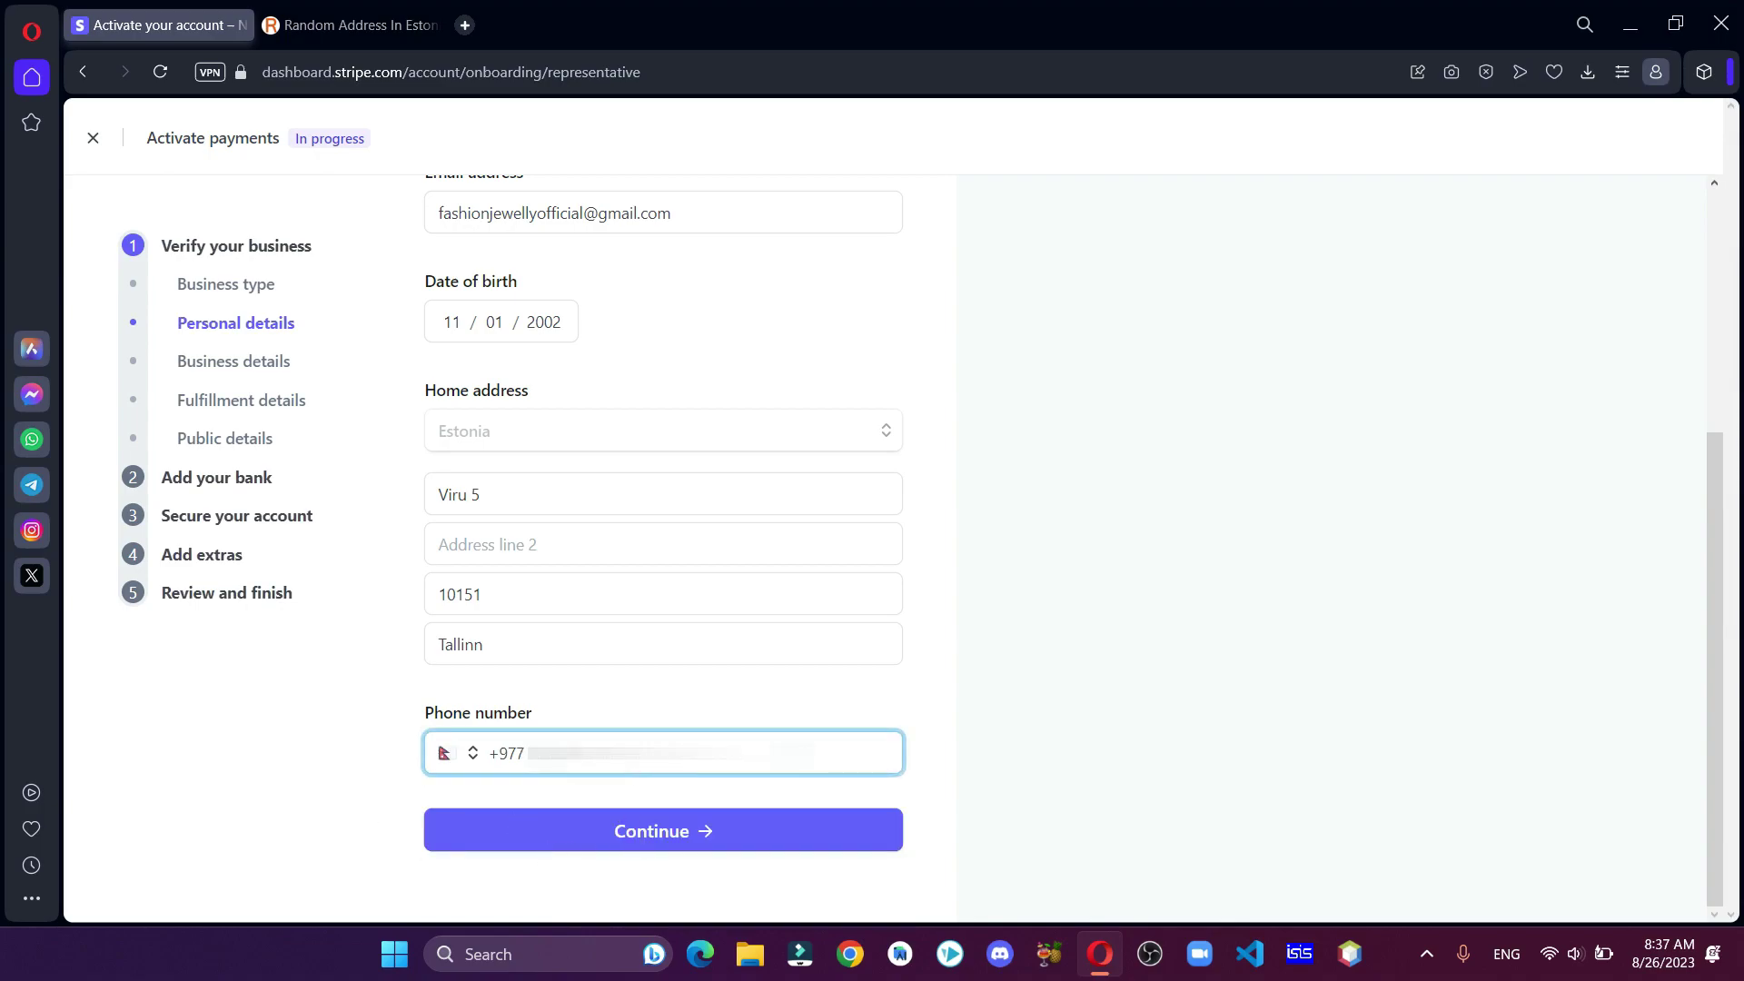
{"action": "key", "text": "Return"}
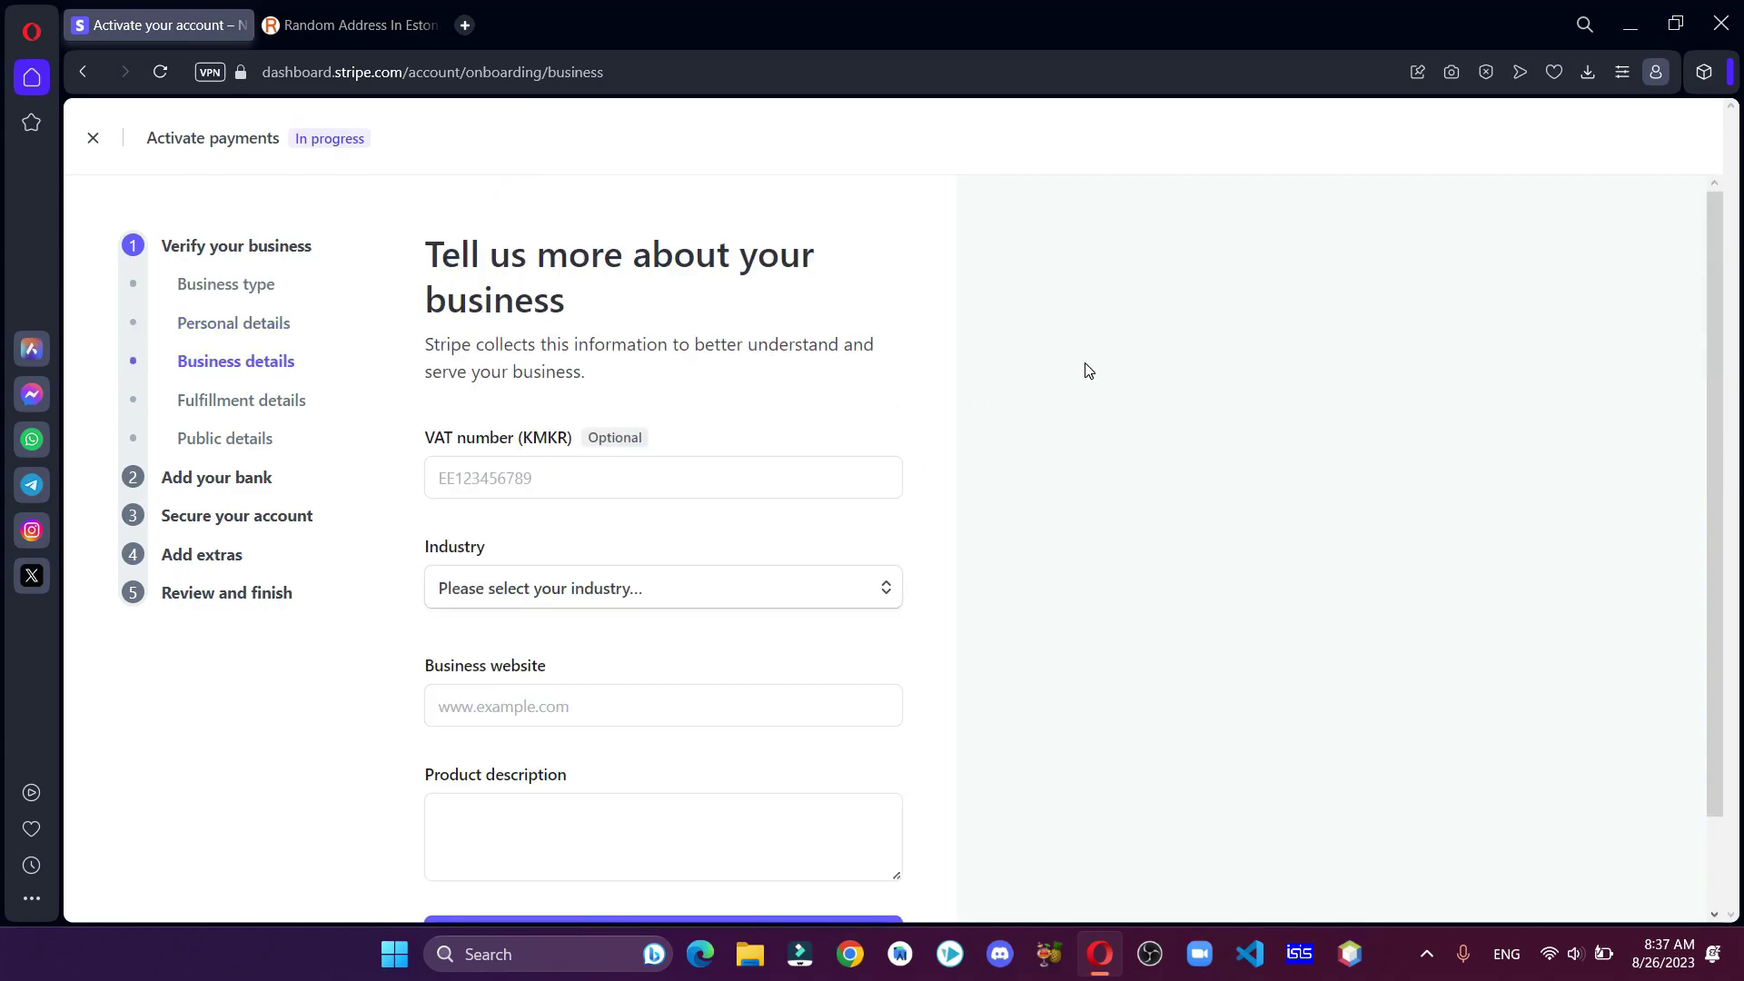
{"action": "scroll", "coordinate": [1086, 371], "scroll_direction": "down", "scroll_amount": 1}
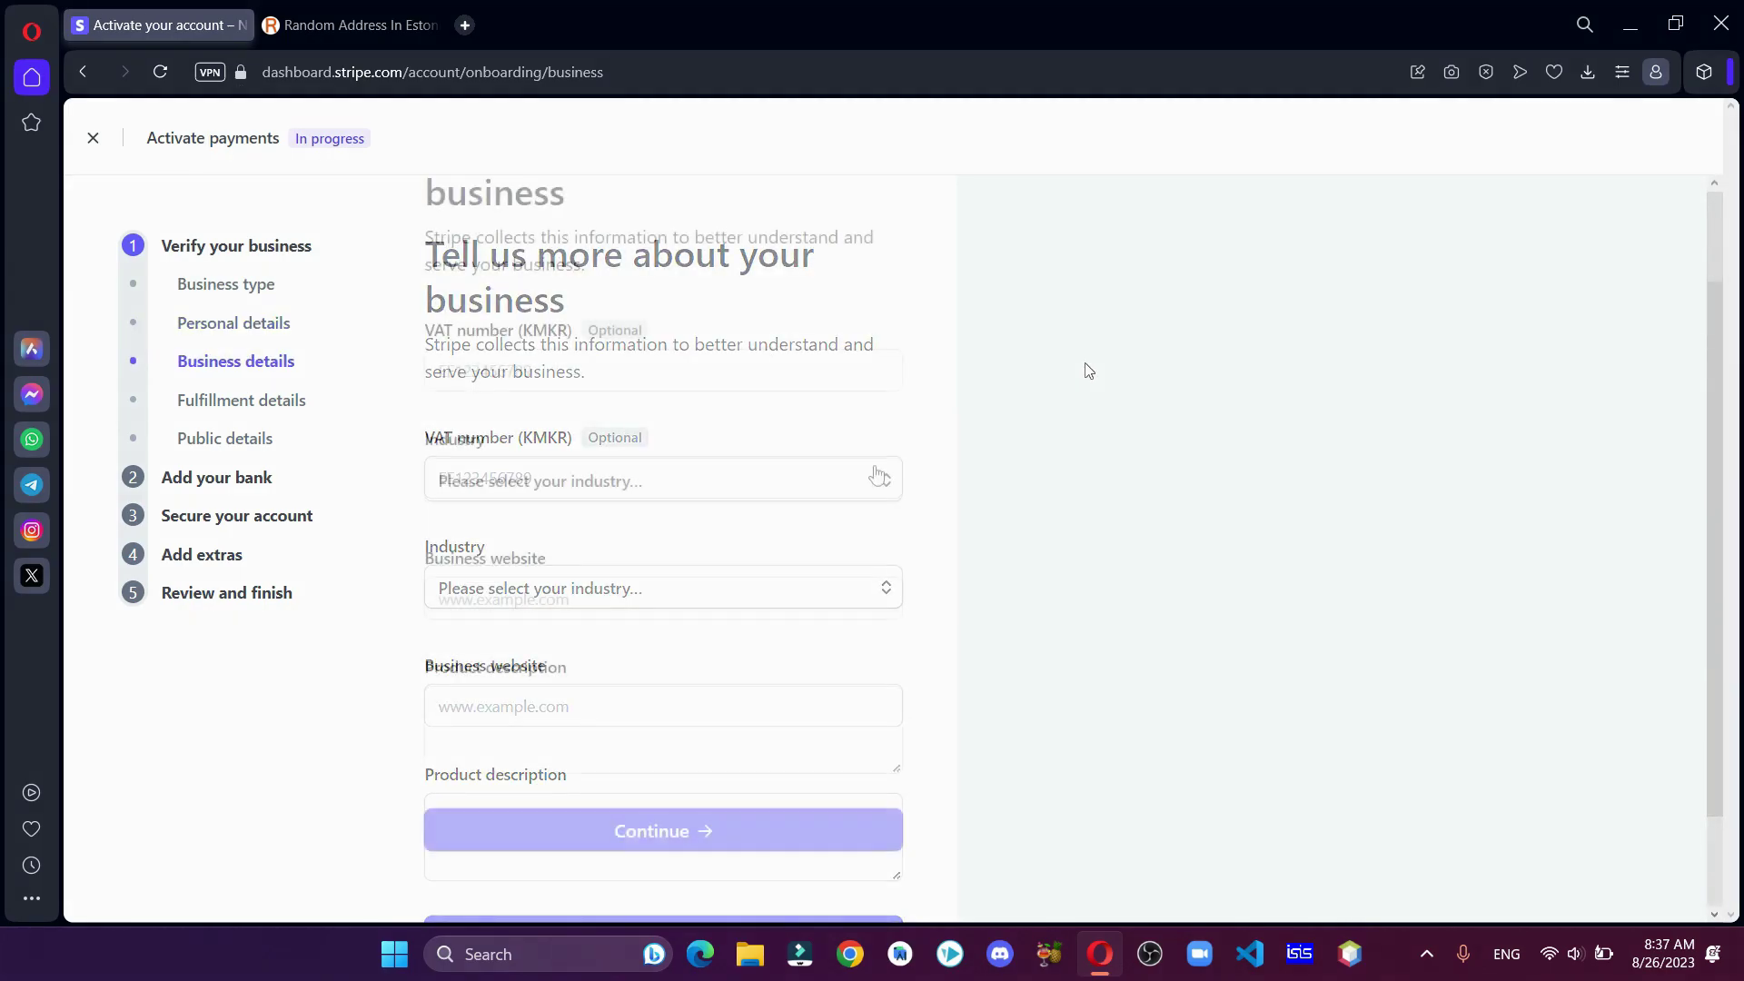
- Set industry to Software, paste the LinkedIn profile link as website, and begin the product description
{"action": "left_click", "coordinate": [778, 478]}
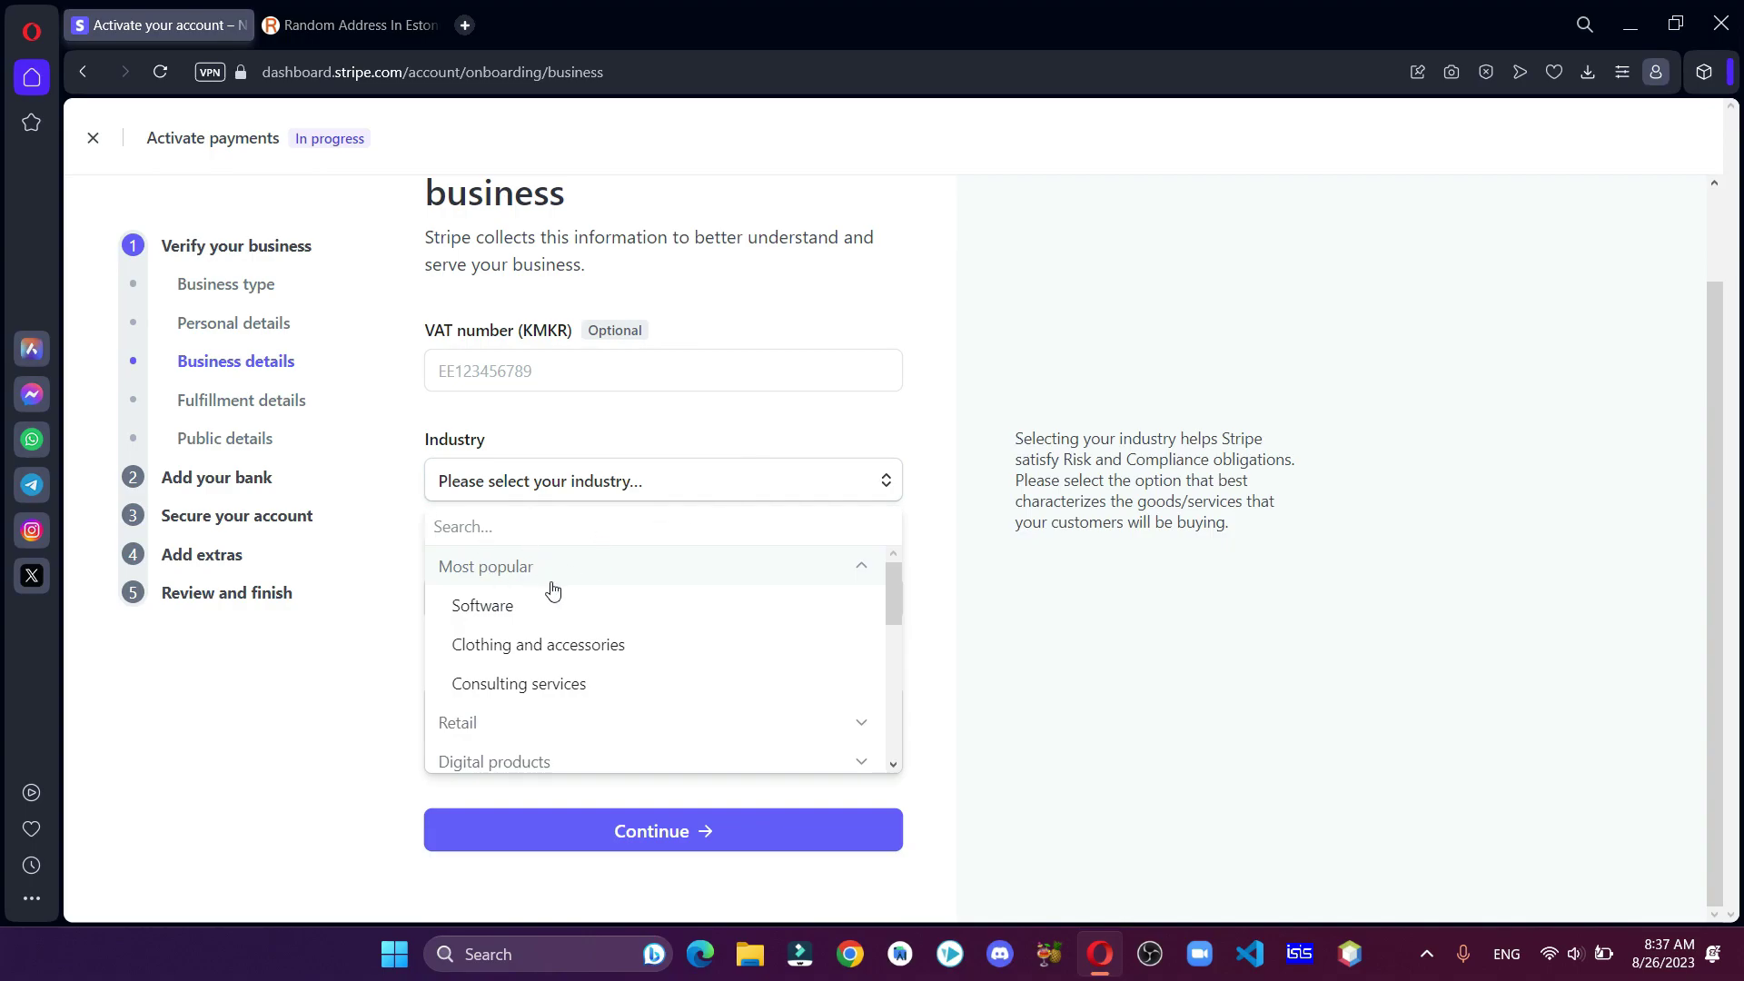
{"action": "left_click", "coordinate": [536, 616]}
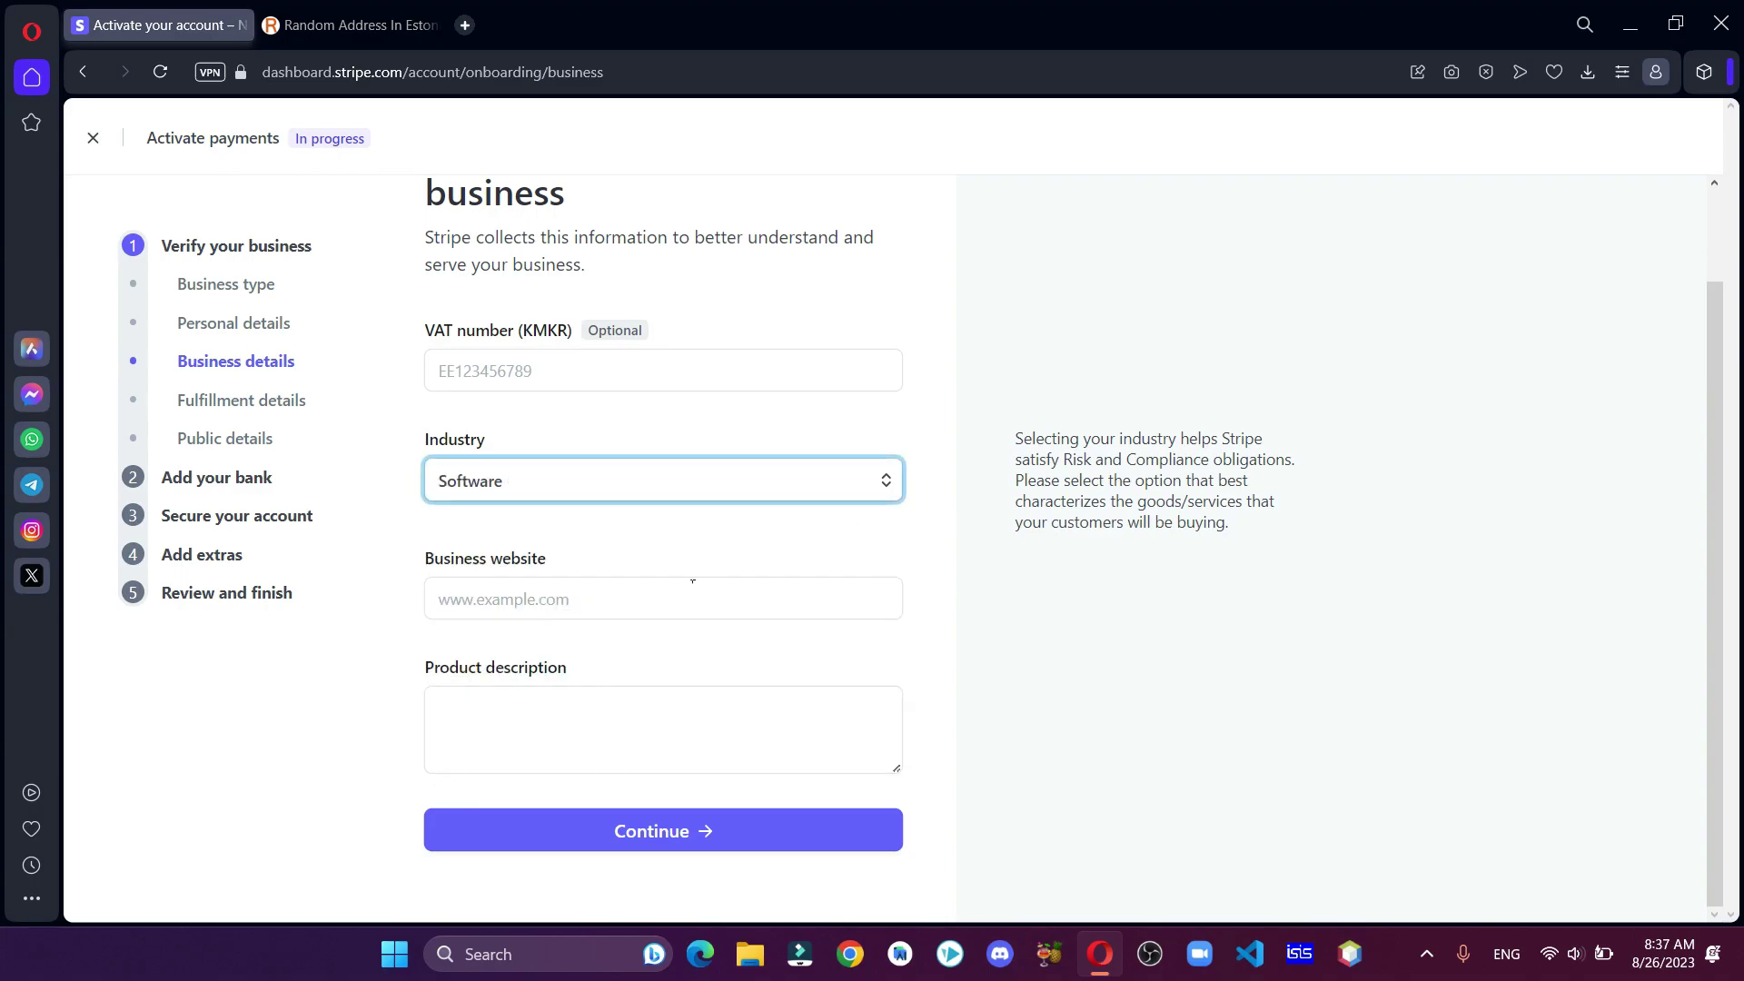
{"action": "left_click", "coordinate": [662, 610]}
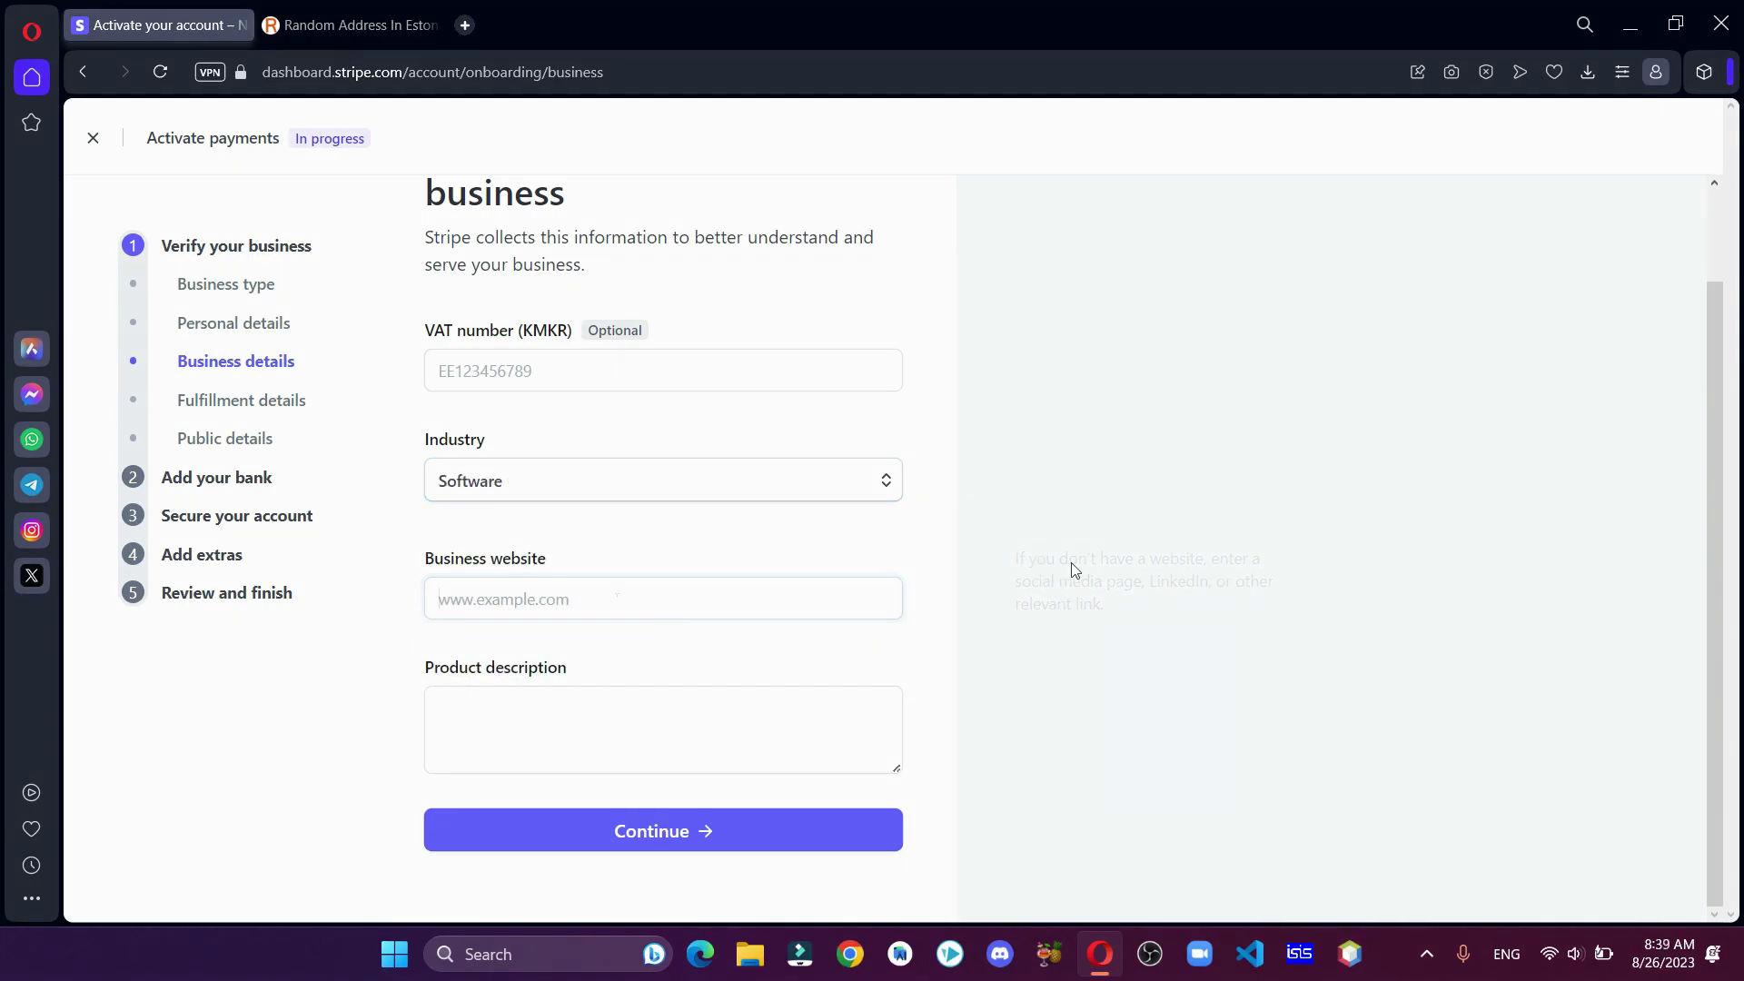
{"action": "left_click", "coordinate": [783, 590]}
{"action": "key", "text": "ctrl+v"}
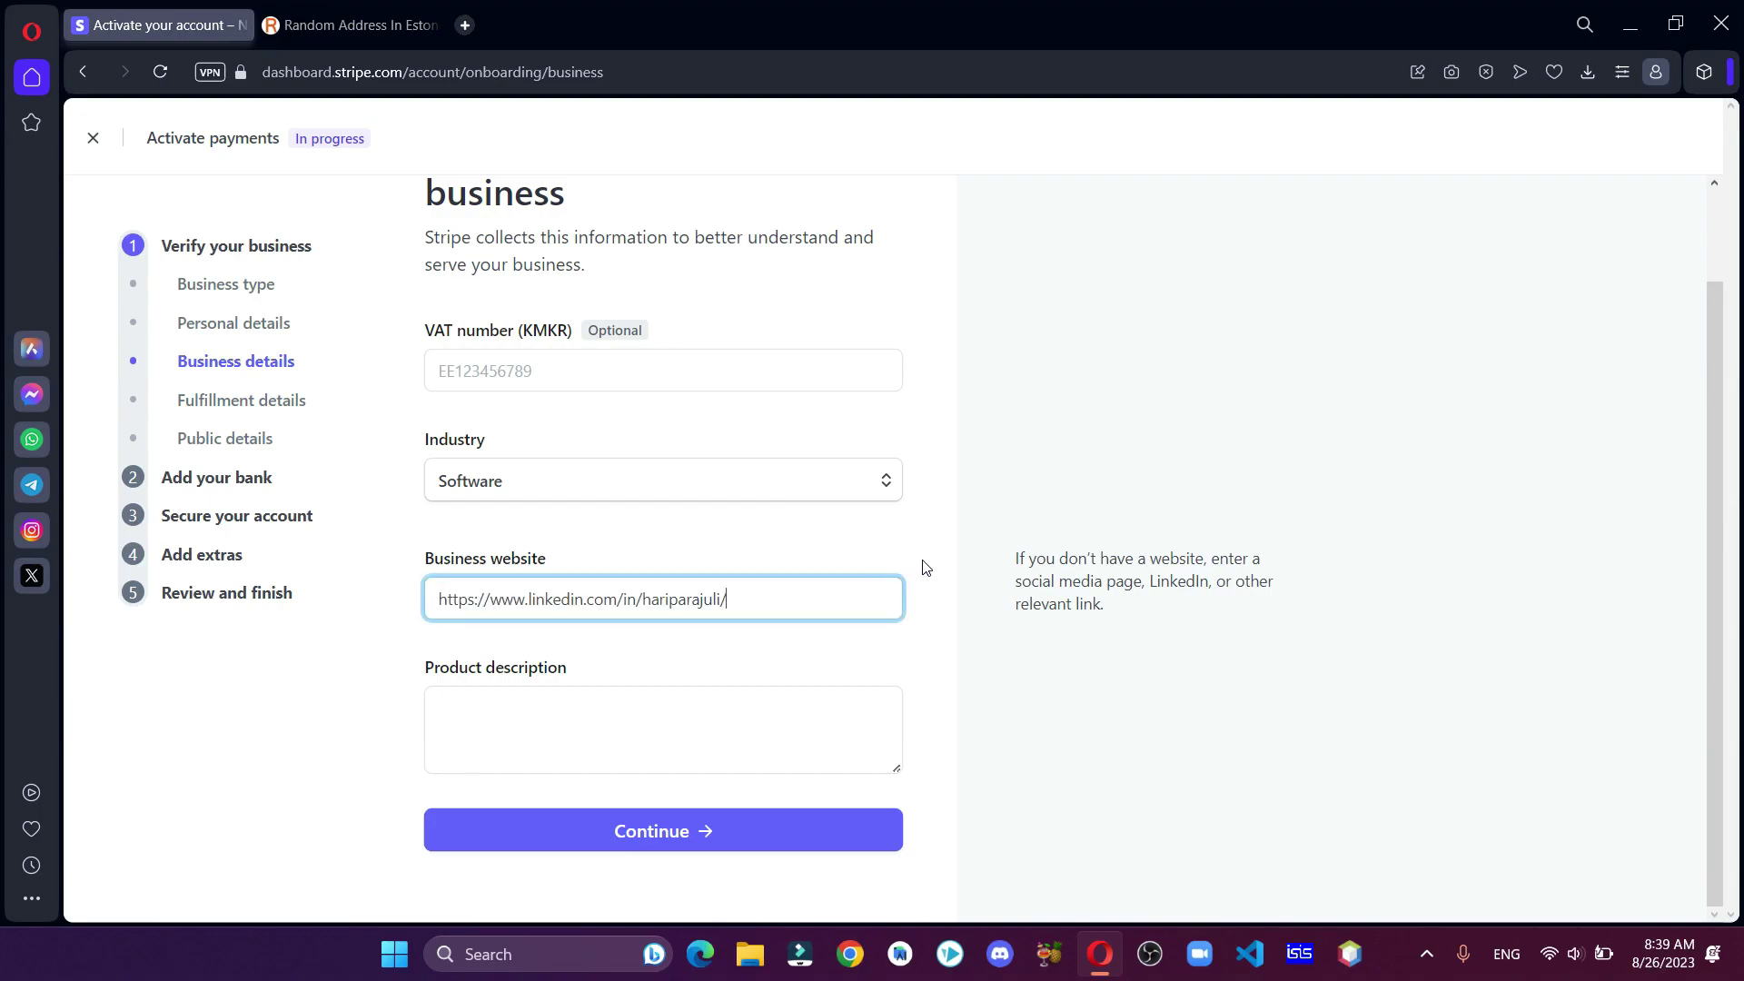
{"action": "left_click", "coordinate": [528, 744]}
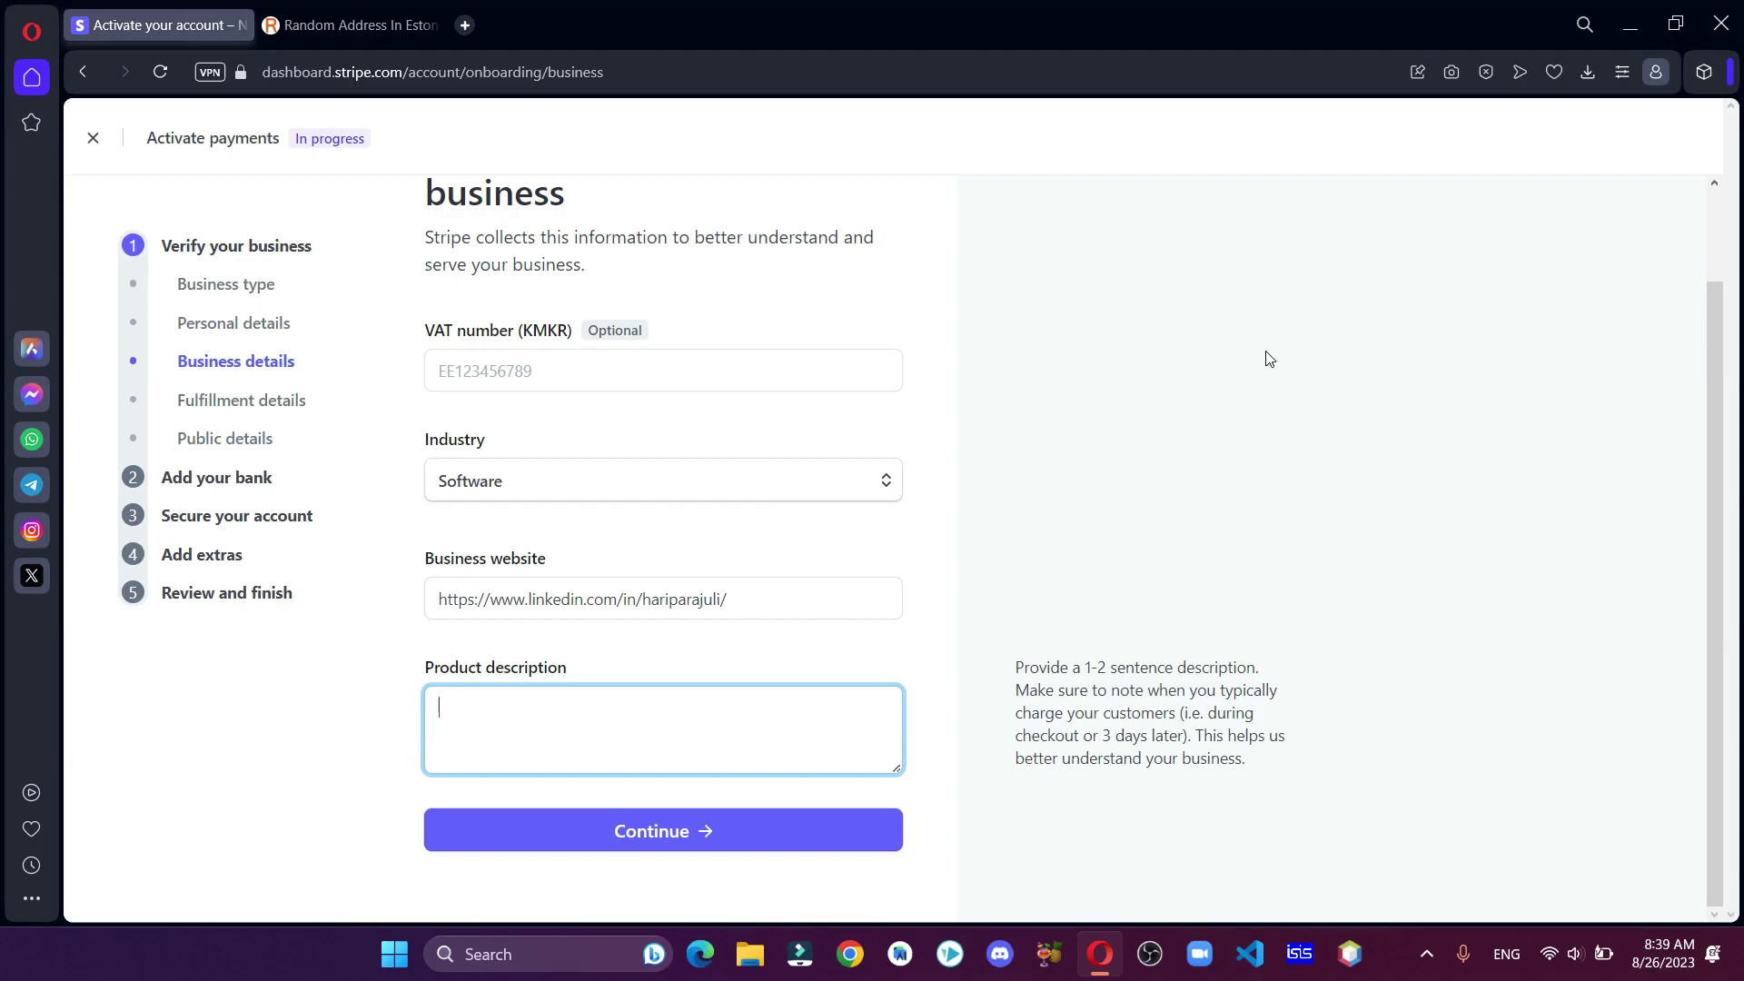
{"action": "type", "text": "W"}
{"action": "type", "text": "e help to develop "}
{"action": "type", "text": "webs"}
{"action": "type", "text": "ites and mobil"}
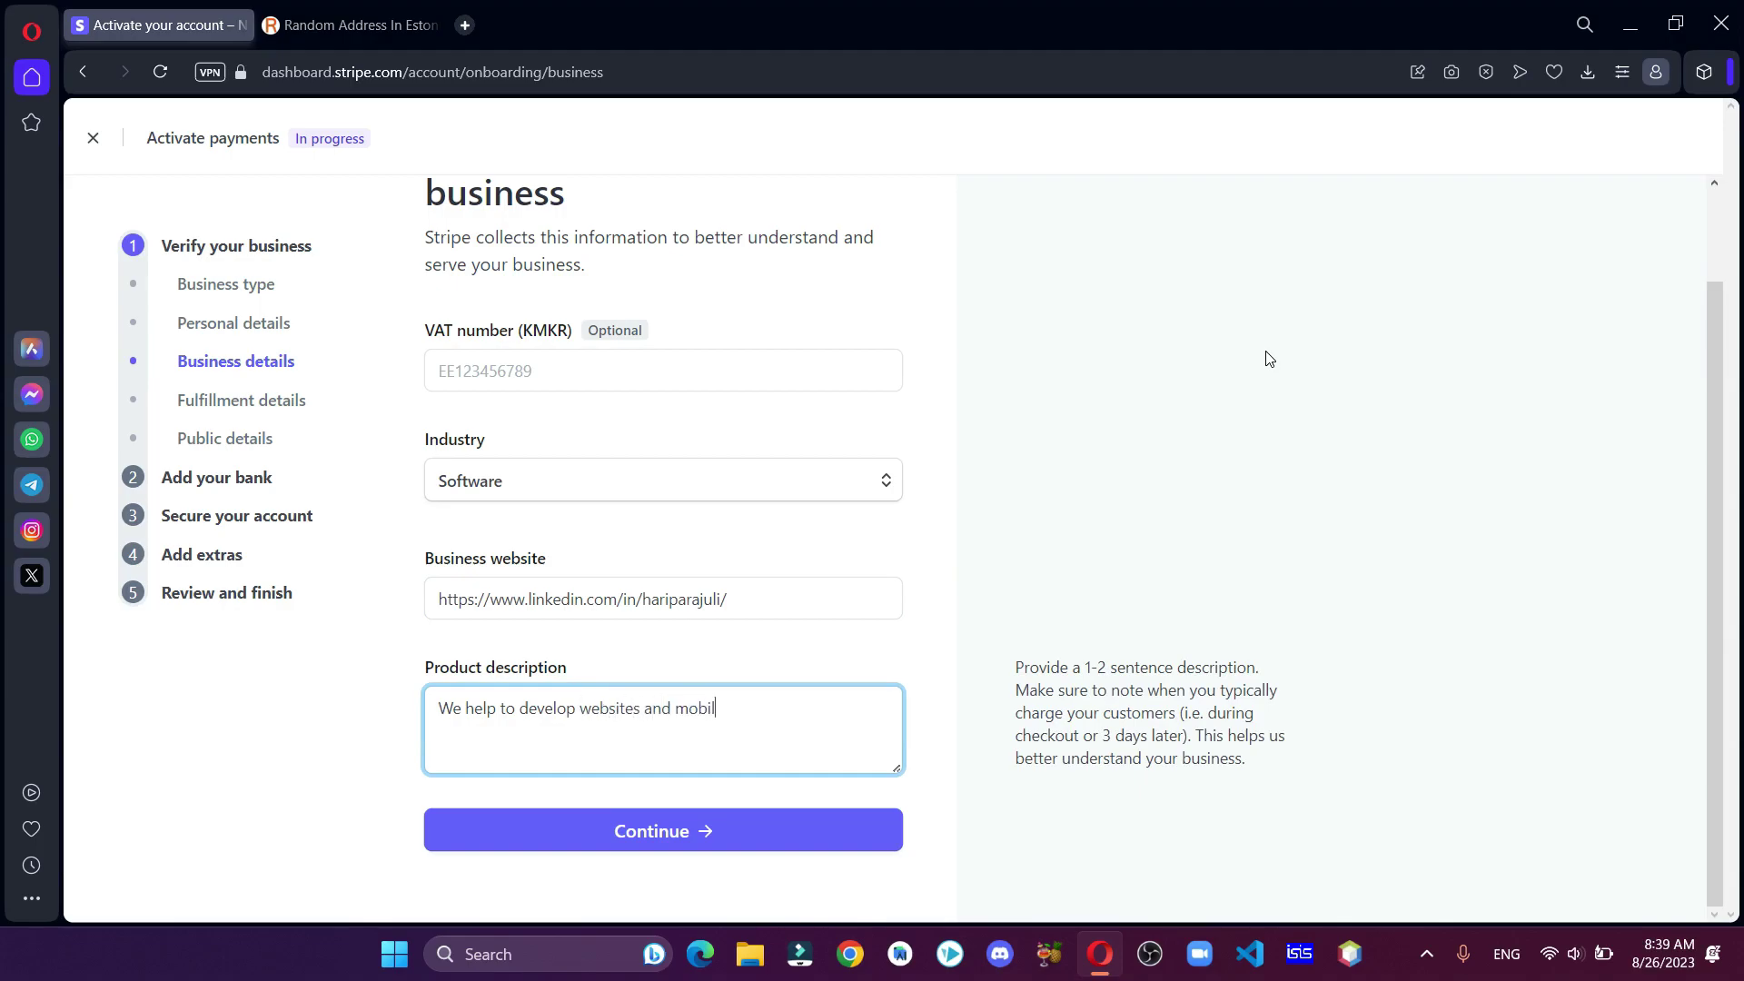
{"action": "type", "text": "e applications."}
- Submit business details, choose 'Within 2 weeks' delivery, and fill the shortened descriptor
{"action": "left_click", "coordinate": [763, 853]}
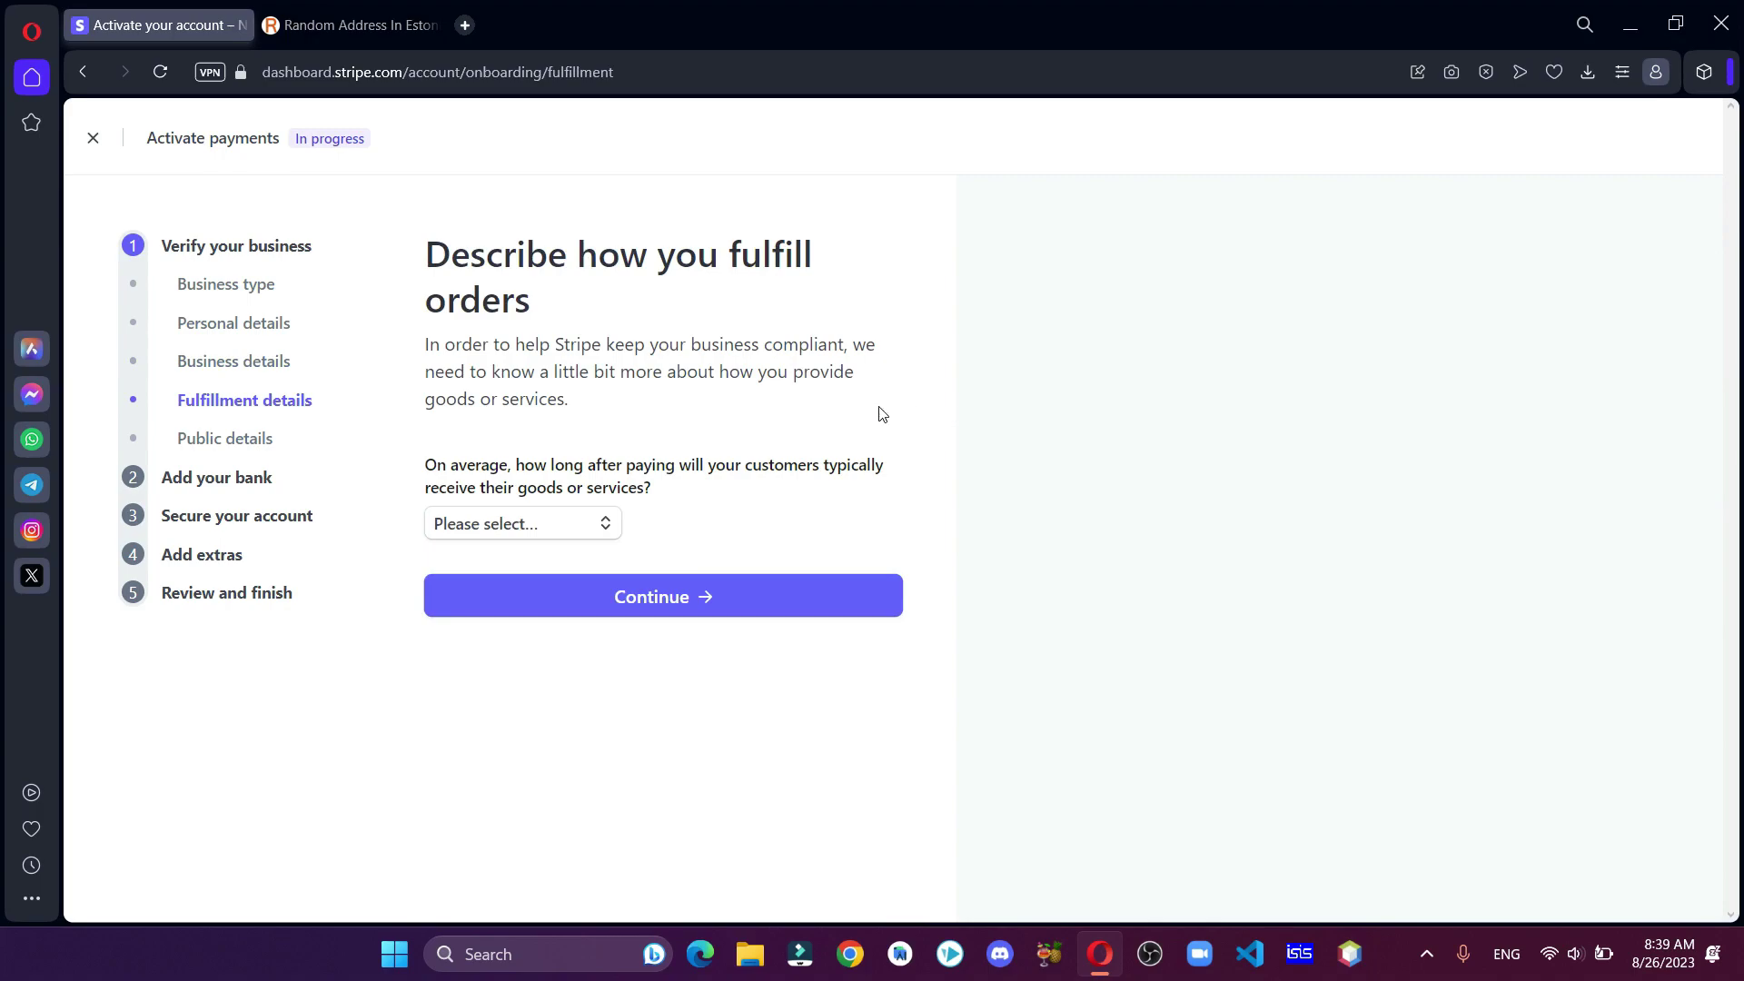
{"action": "left_click", "coordinate": [565, 531]}
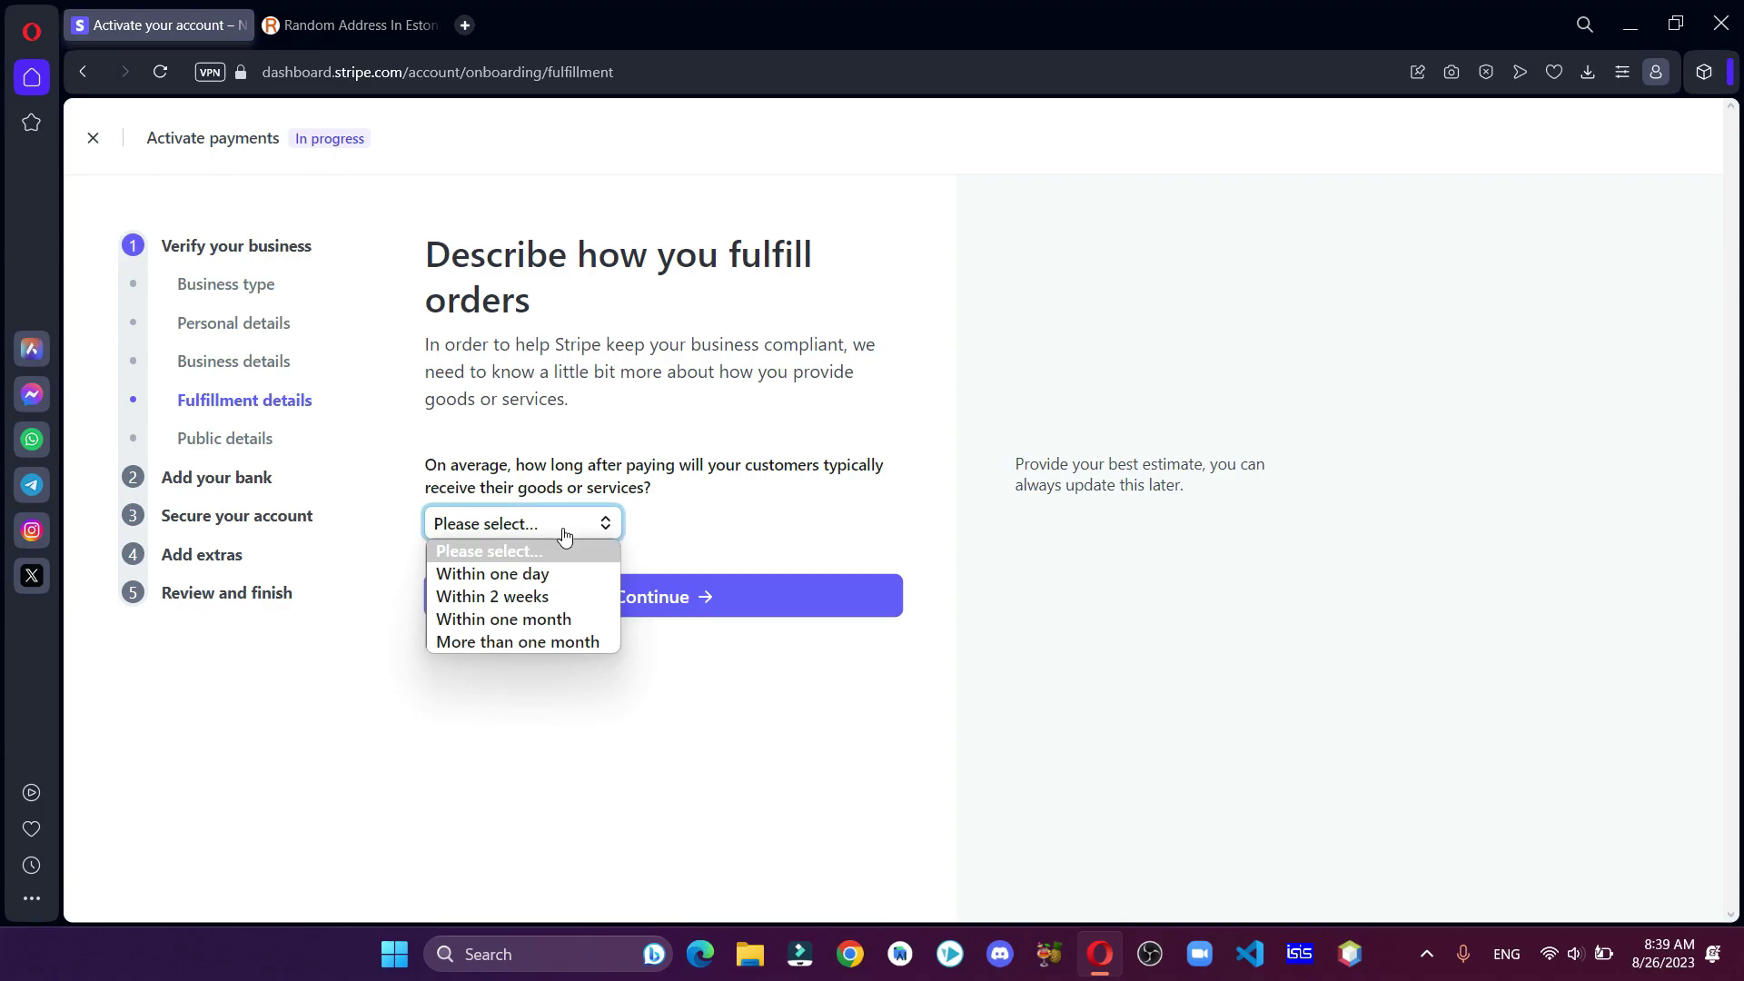
{"action": "left_click", "coordinate": [547, 601]}
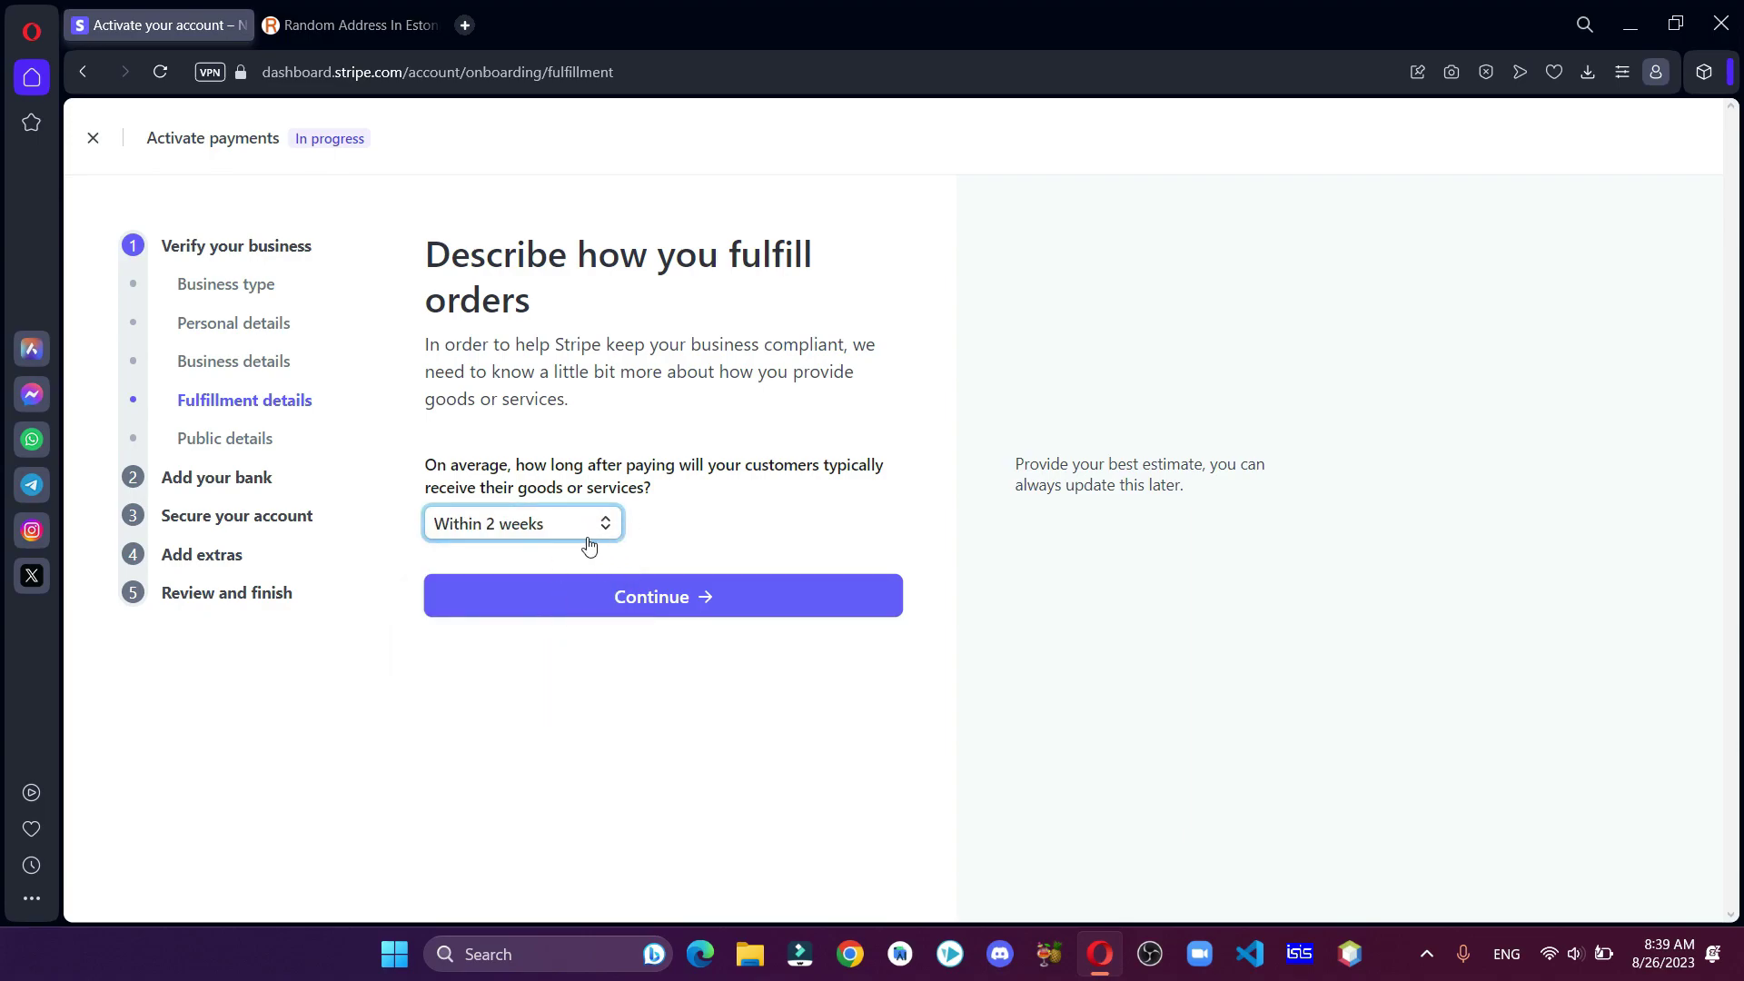
{"action": "left_click", "coordinate": [641, 597]}
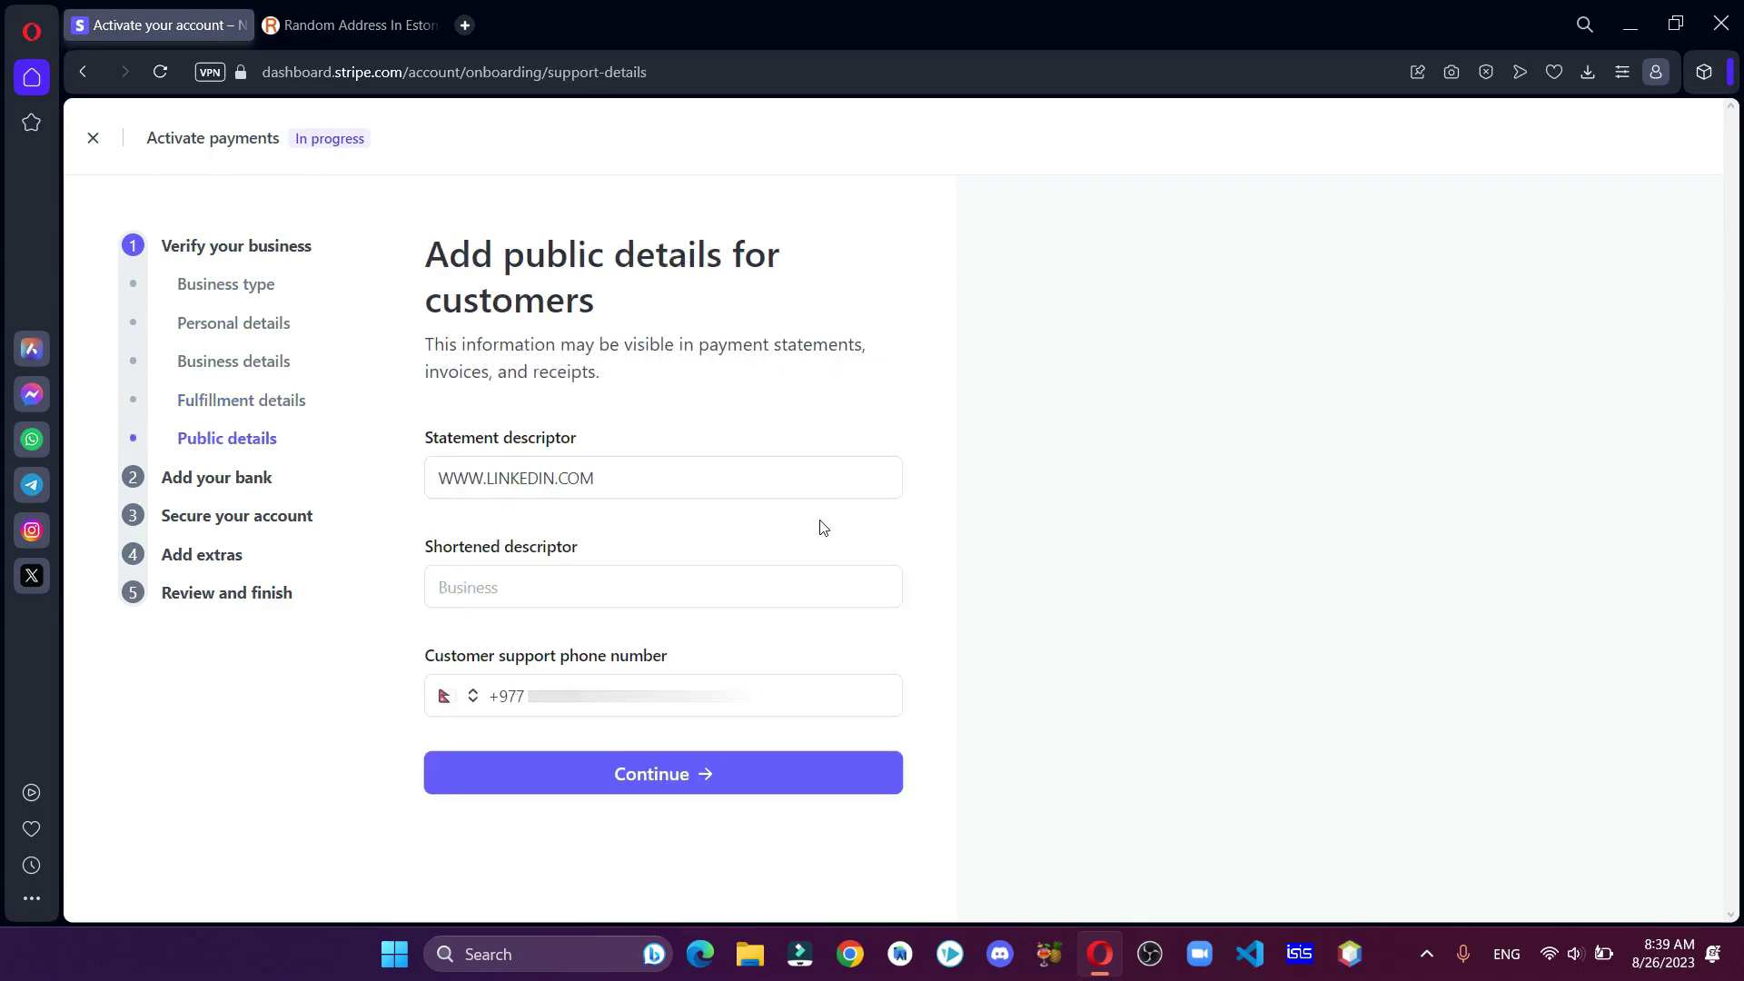
{"action": "left_click", "coordinate": [642, 560]}
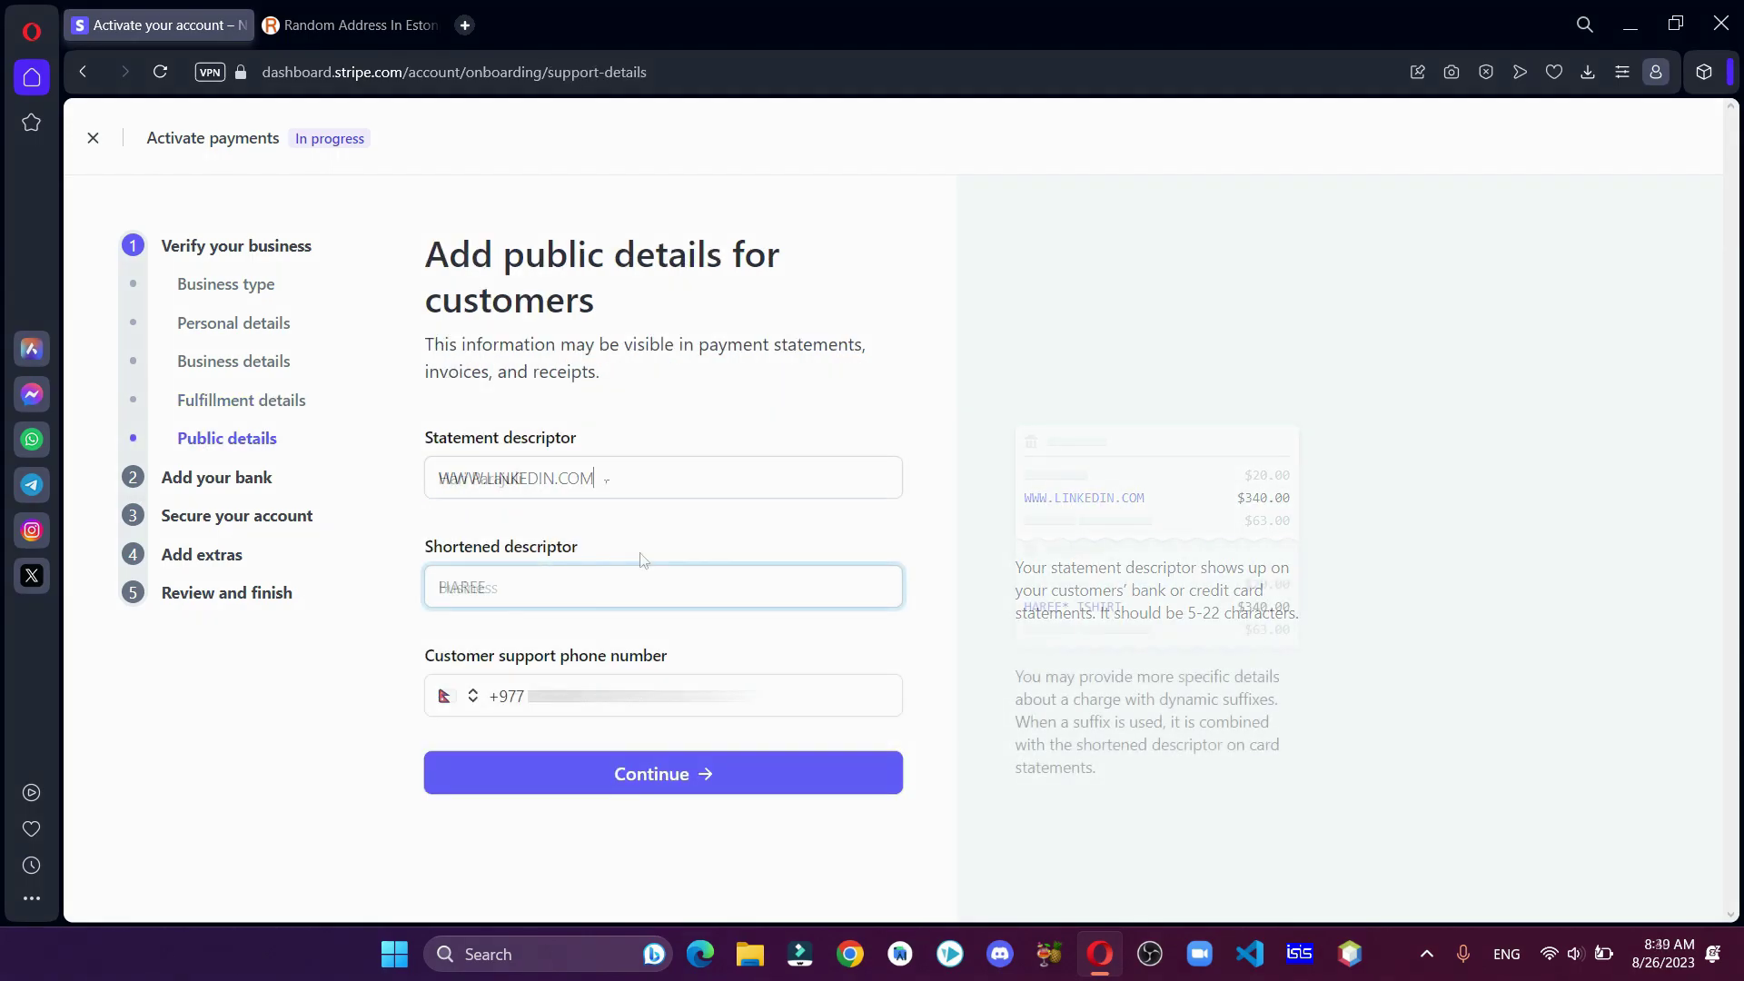
{"action": "type", "text": "HAREE"}
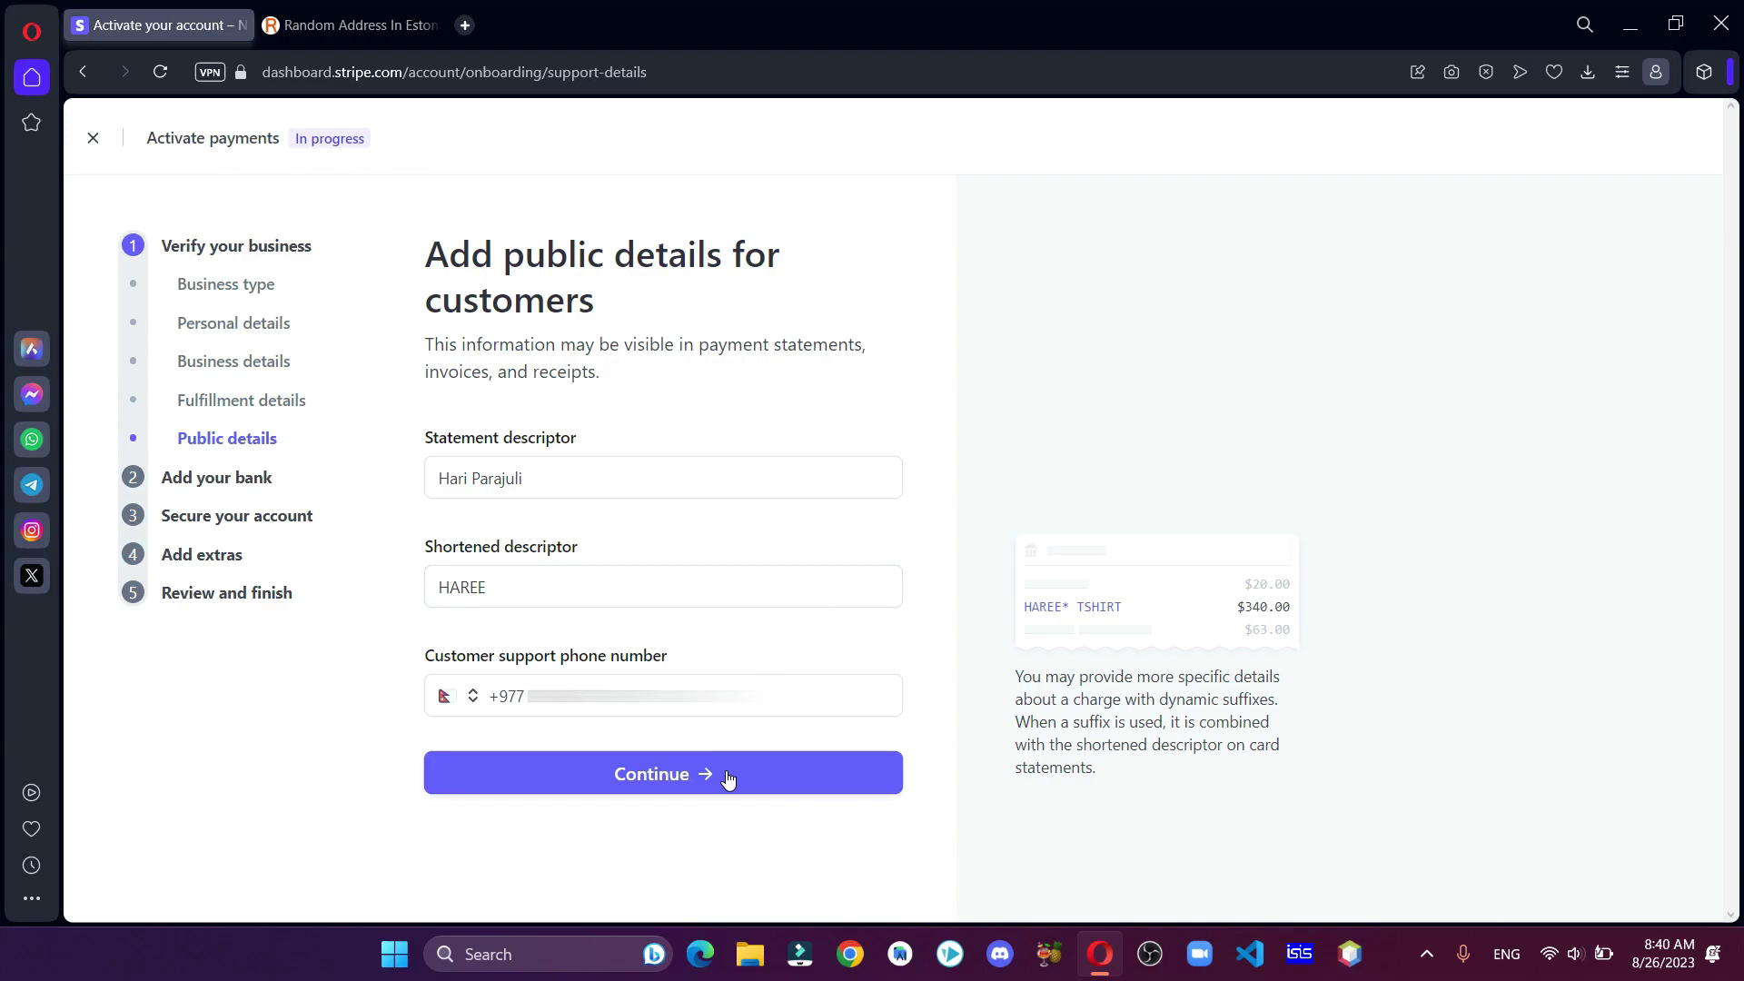
{"action": "left_click", "coordinate": [759, 767]}
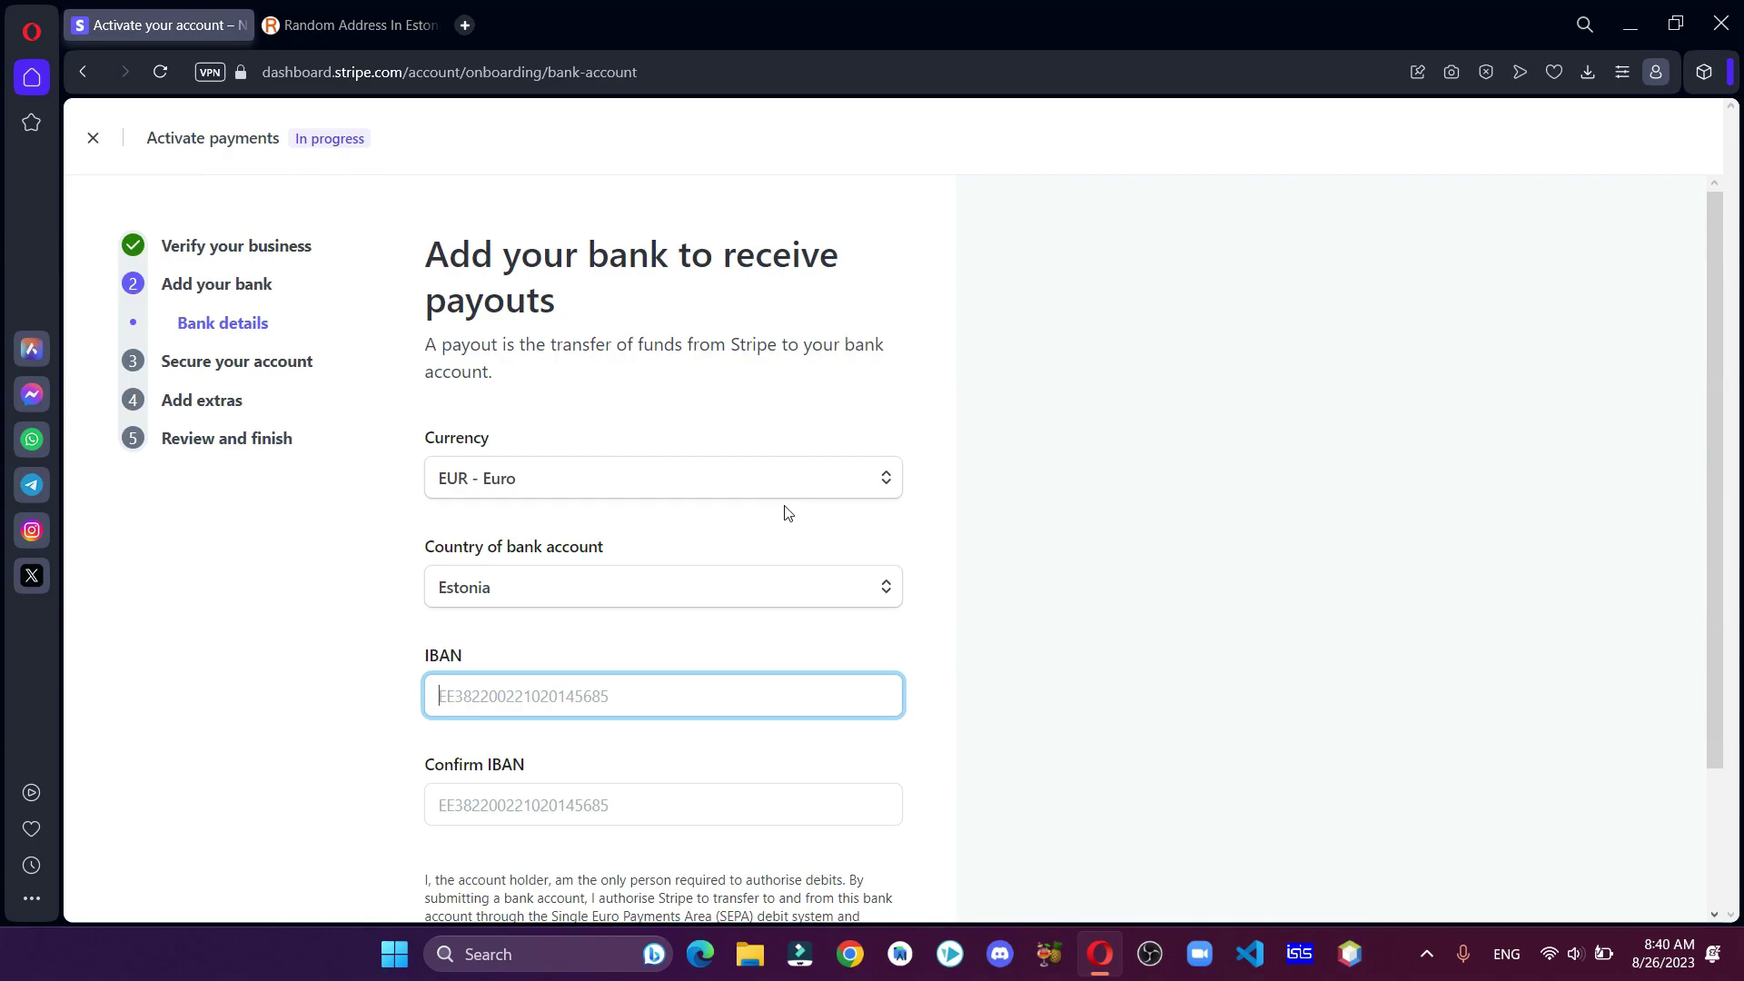
{"action": "scroll", "coordinate": [709, 613], "scroll_direction": "down", "scroll_amount": 1}
{"action": "scroll", "coordinate": [654, 695], "scroll_direction": "down", "scroll_amount": 2}
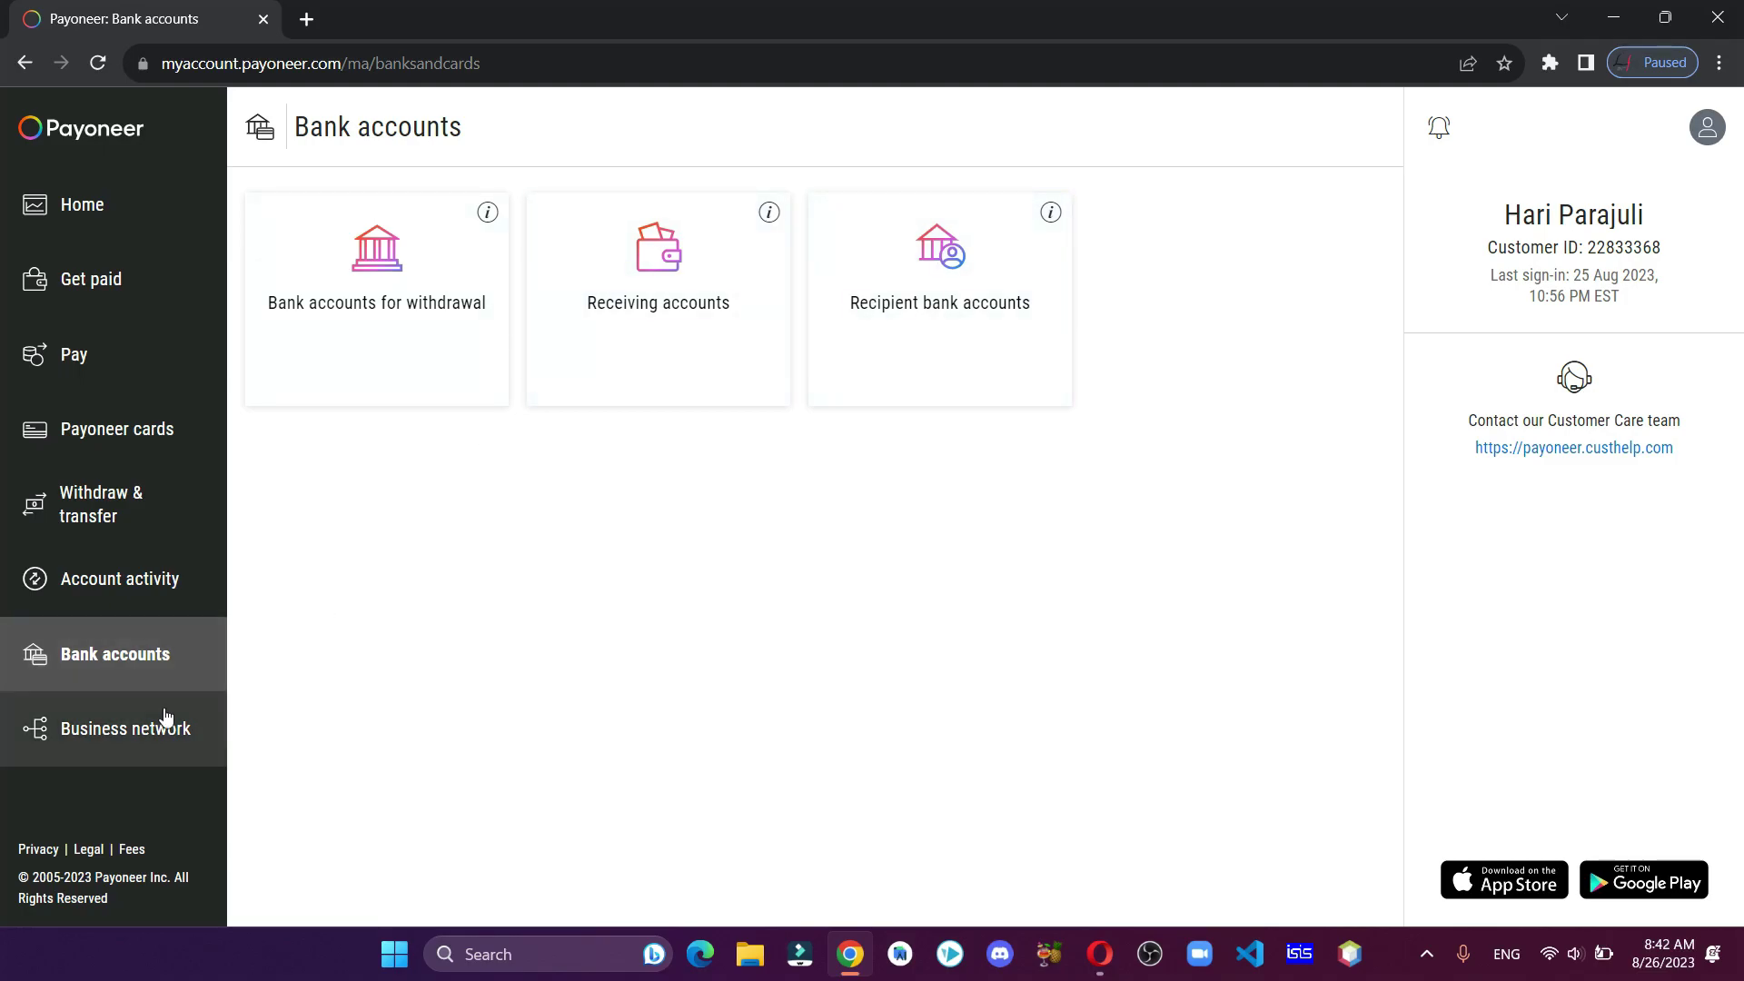
- Choose USD payouts to a United States bank account and start entering the routing number
{"action": "left_click", "coordinate": [731, 313]}
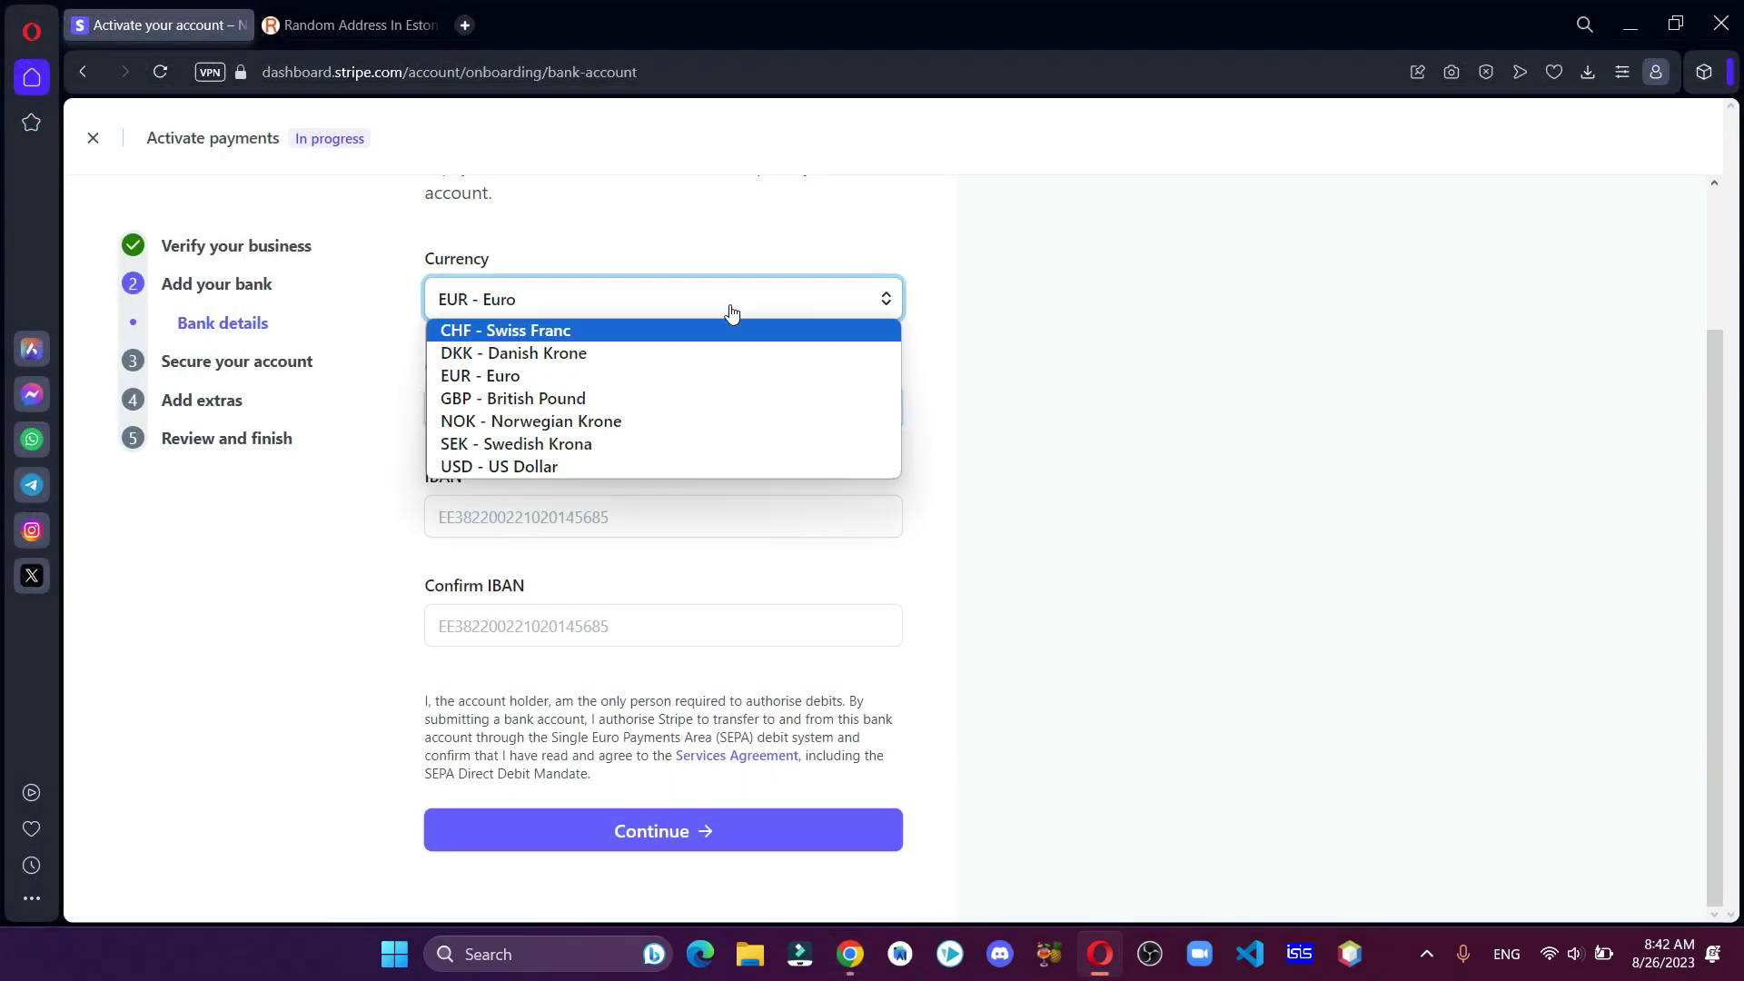
{"action": "left_click", "coordinate": [555, 470]}
{"action": "left_click", "coordinate": [590, 529]}
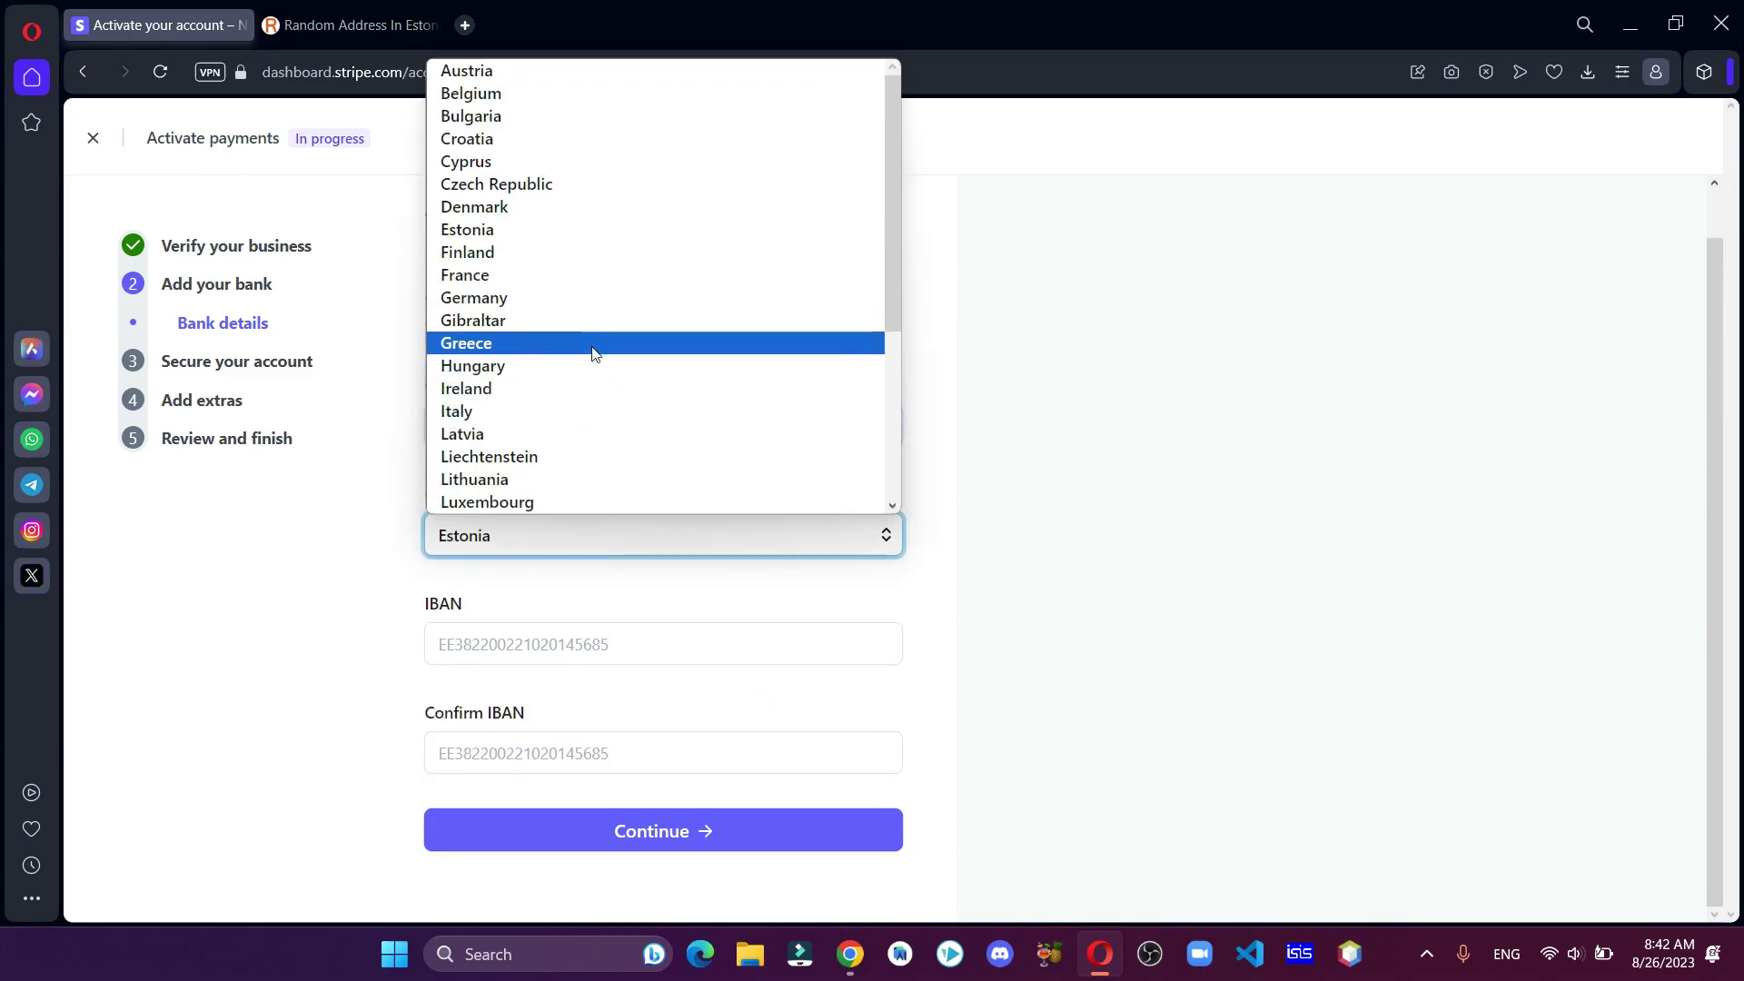
{"action": "scroll", "coordinate": [596, 368], "scroll_direction": "down", "scroll_amount": 3}
{"action": "left_click", "coordinate": [516, 506]}
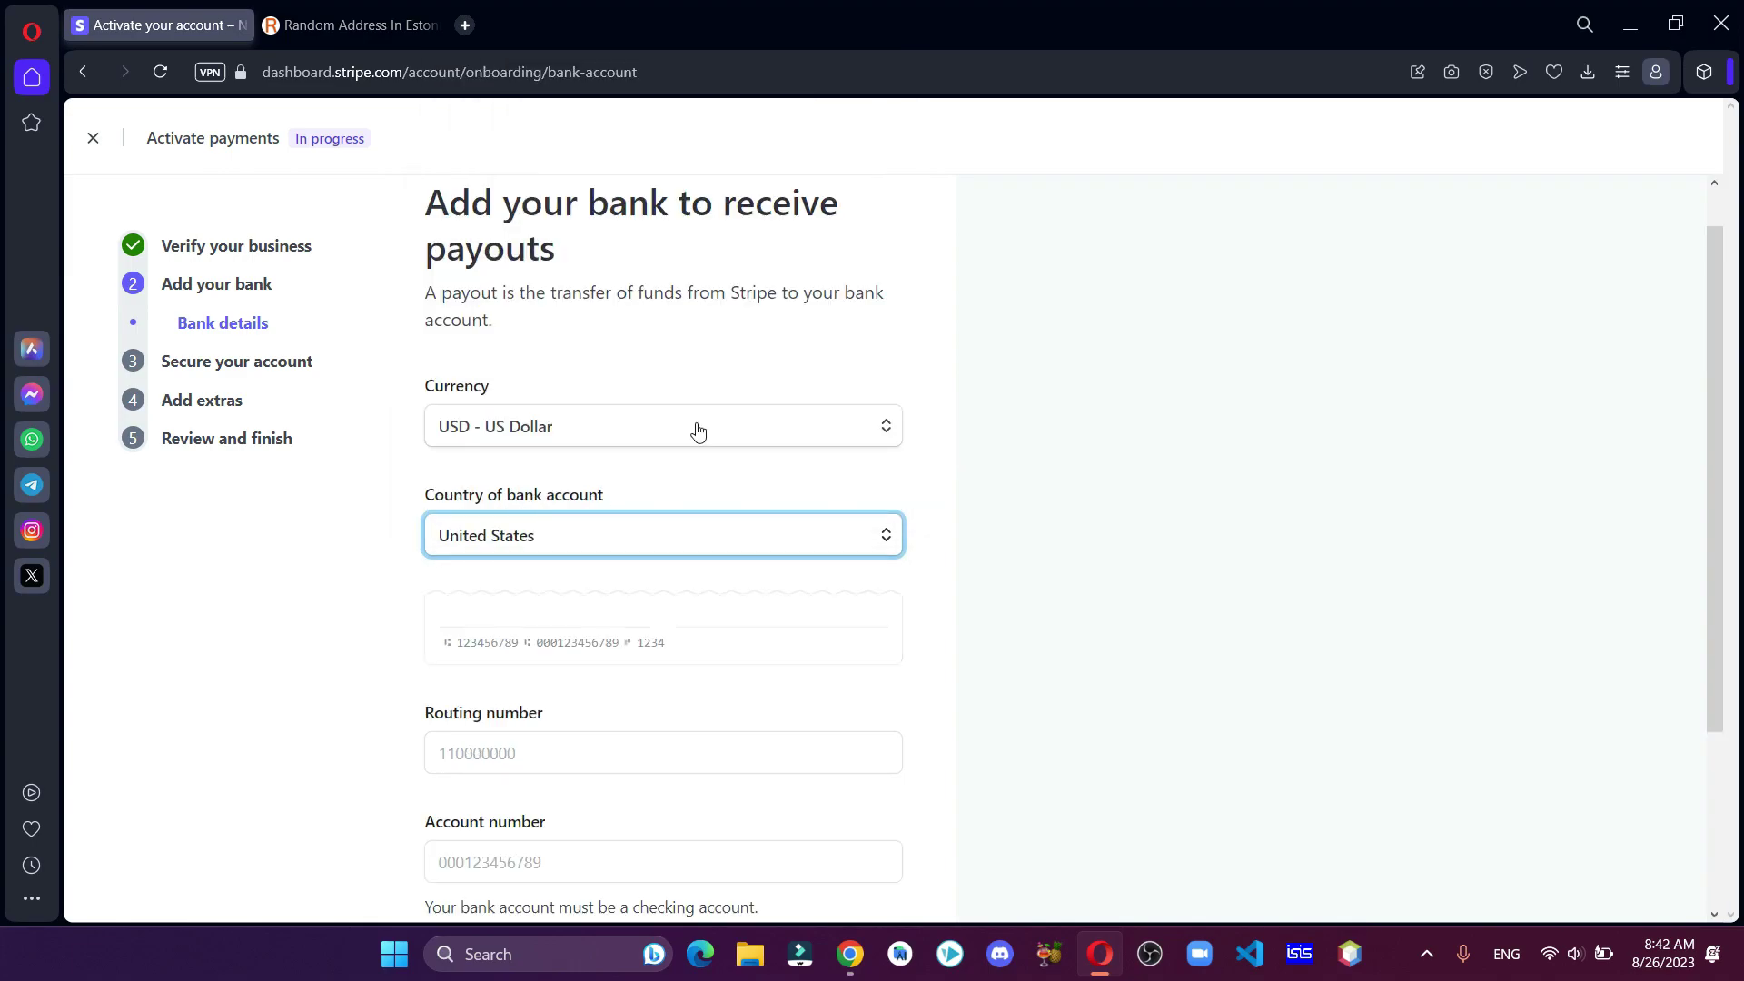
{"action": "scroll", "coordinate": [736, 518], "scroll_direction": "down", "scroll_amount": 2}
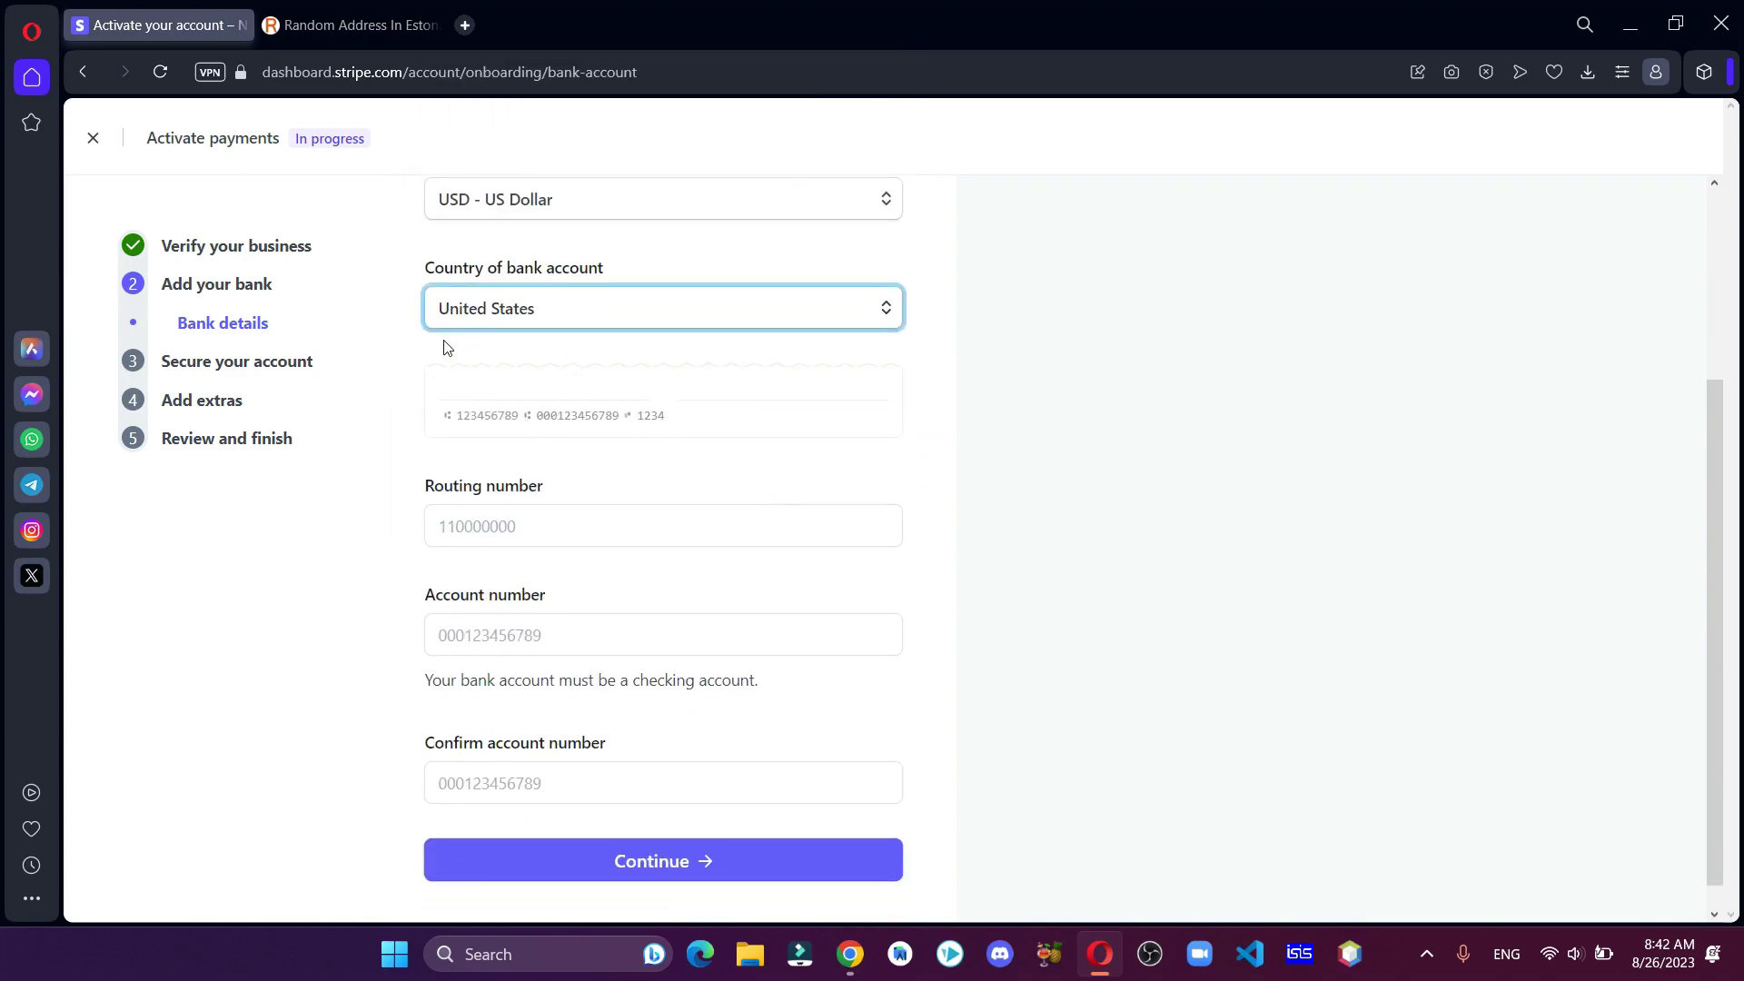
{"action": "left_click", "coordinate": [659, 519]}
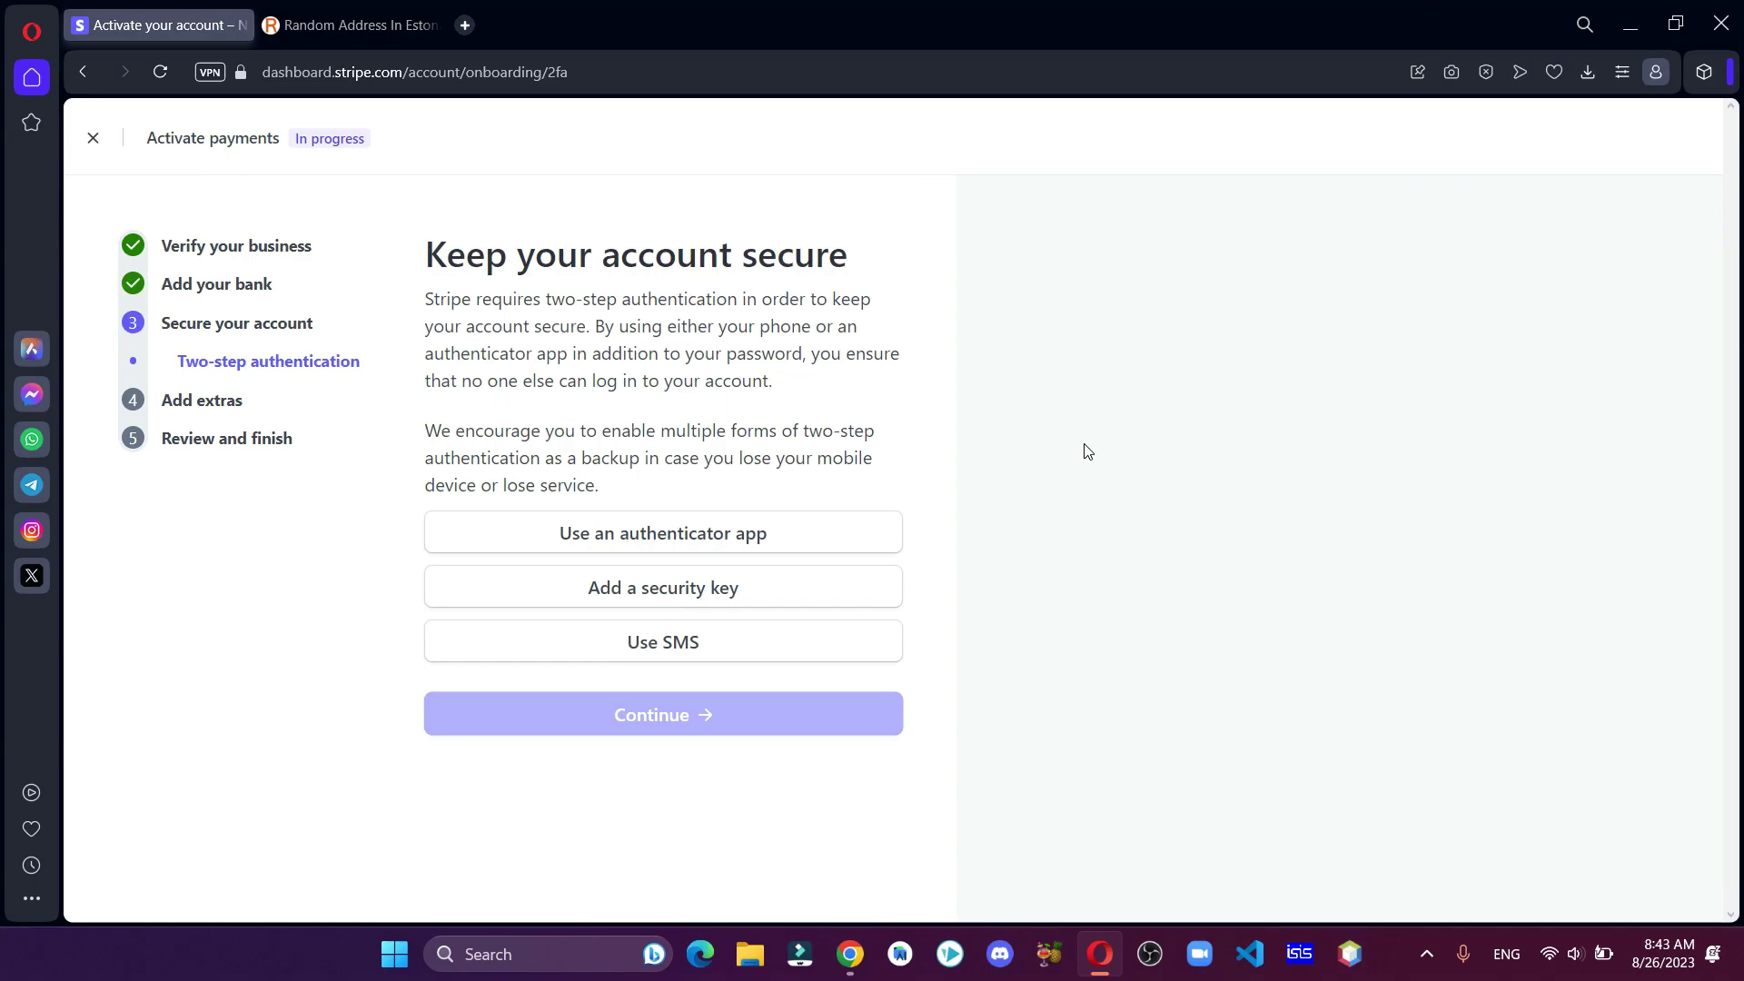
- Enable SMS two-step authentication, confirm the backup code is saved, and continue
{"action": "left_click", "coordinate": [651, 652]}
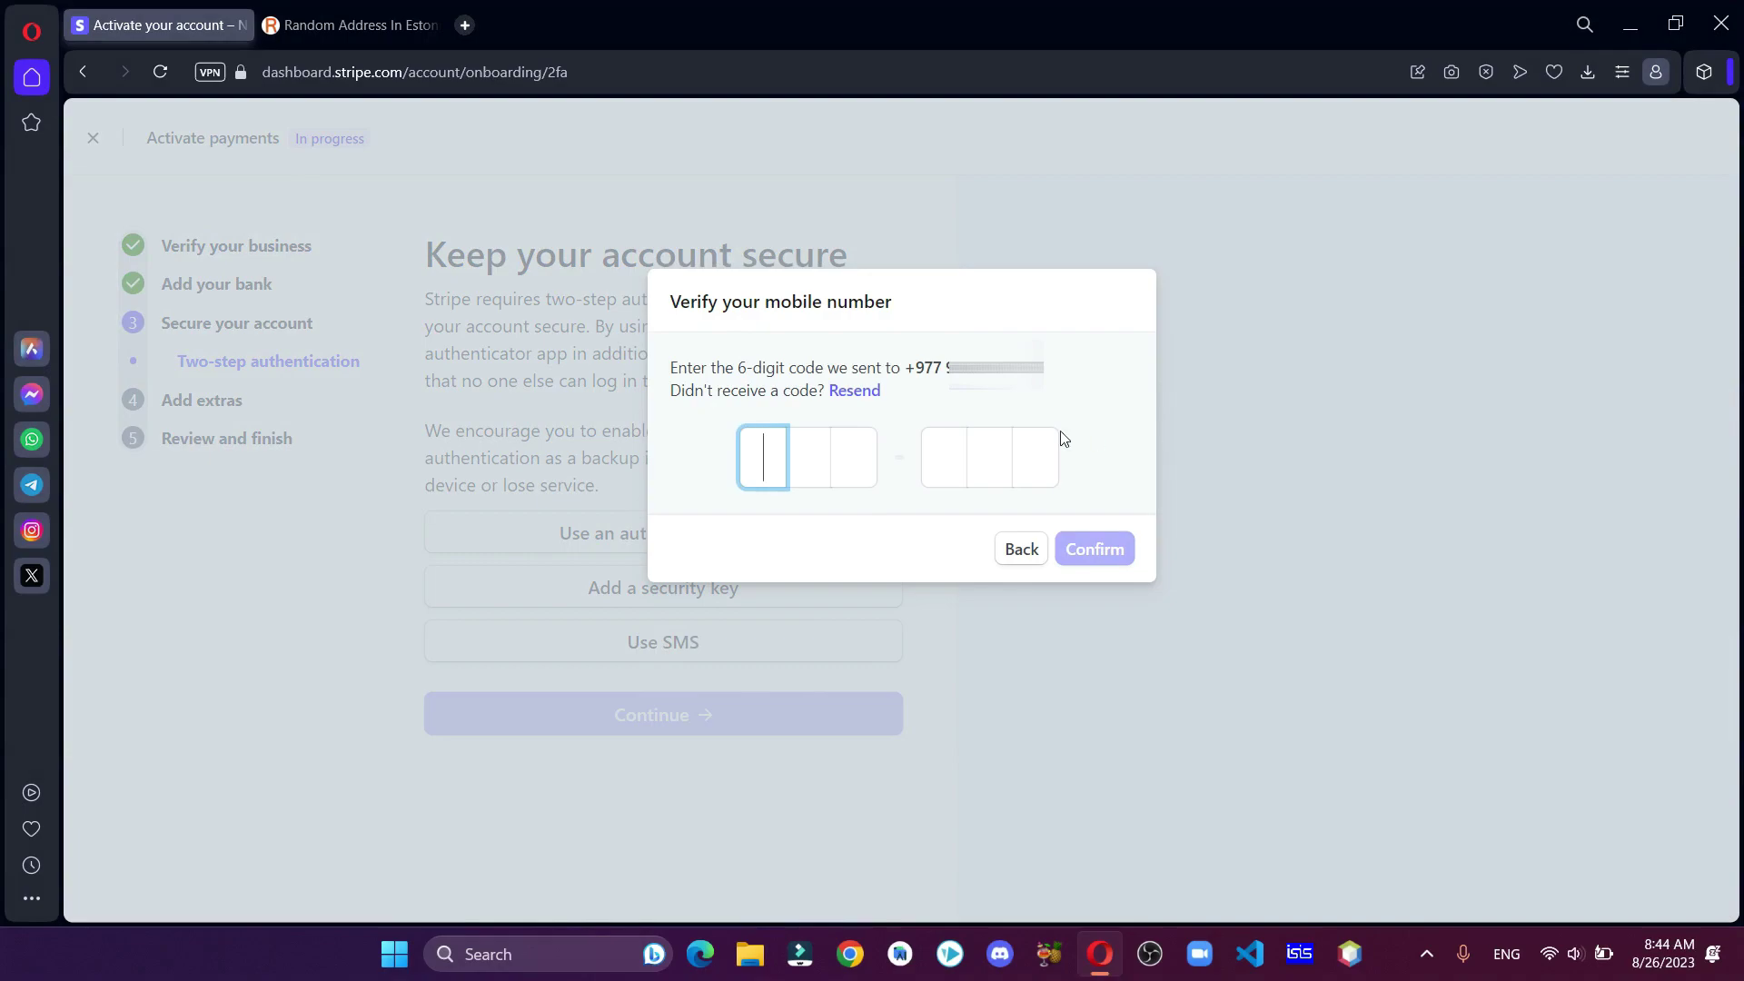
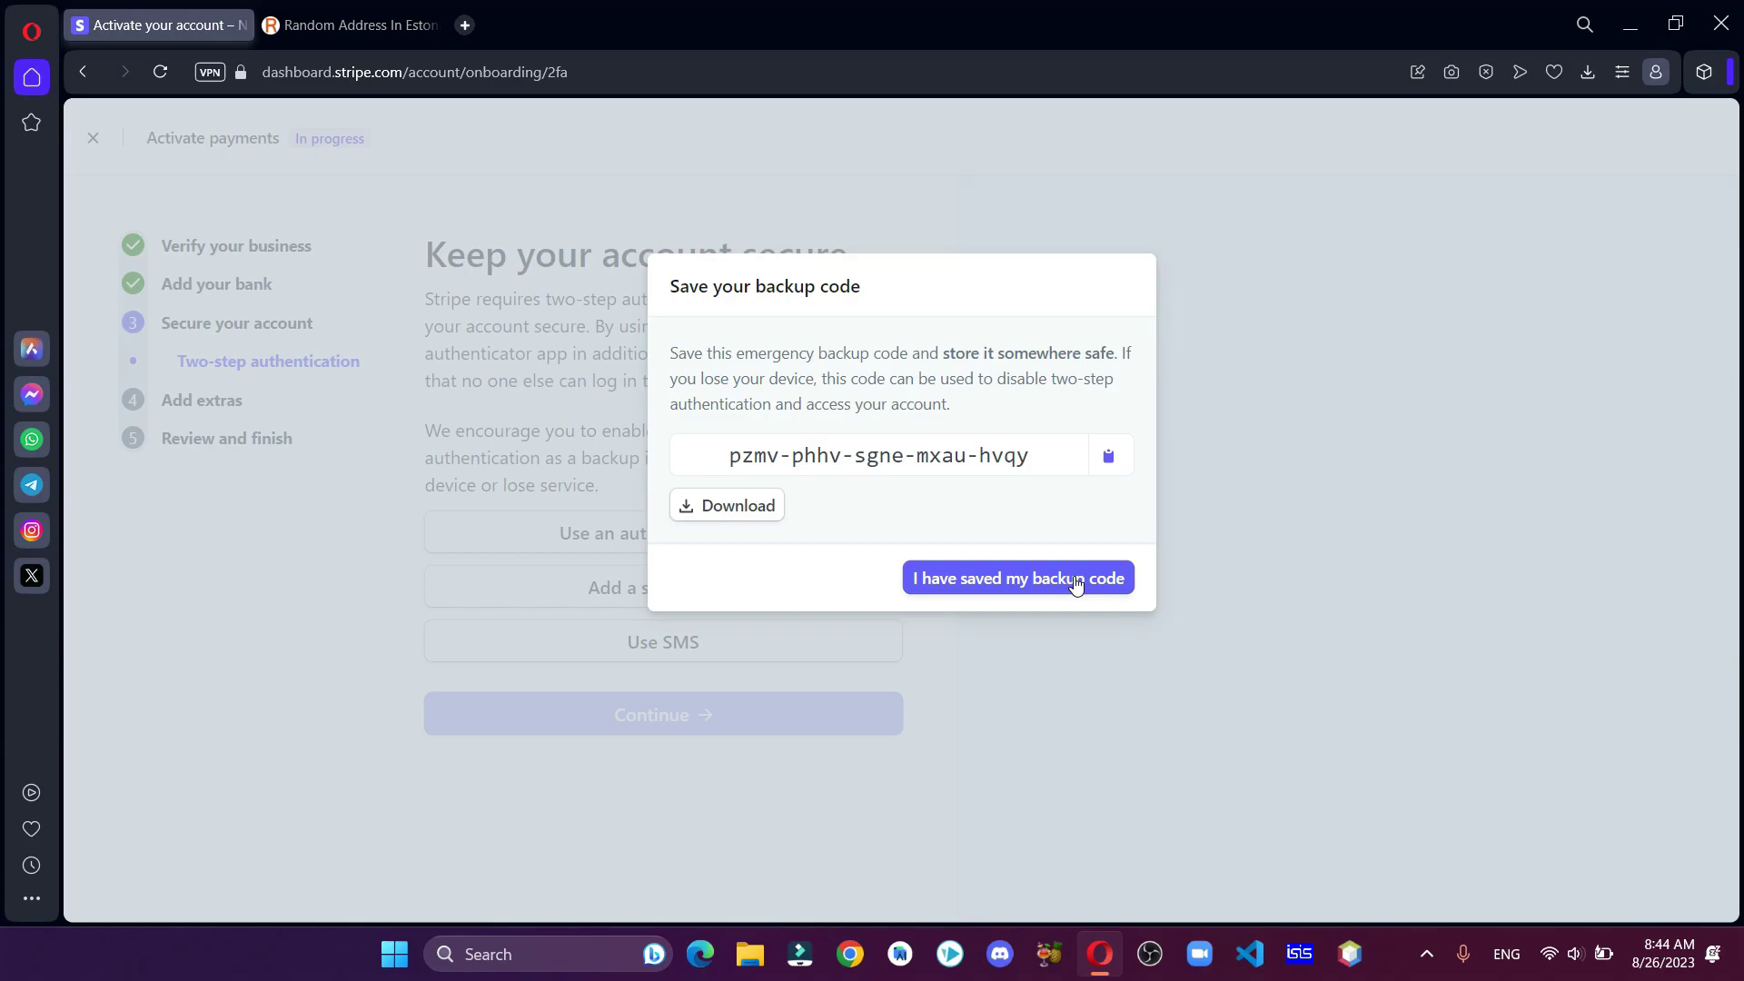
{"action": "left_click", "coordinate": [1076, 583]}
{"action": "left_click", "coordinate": [1101, 510]}
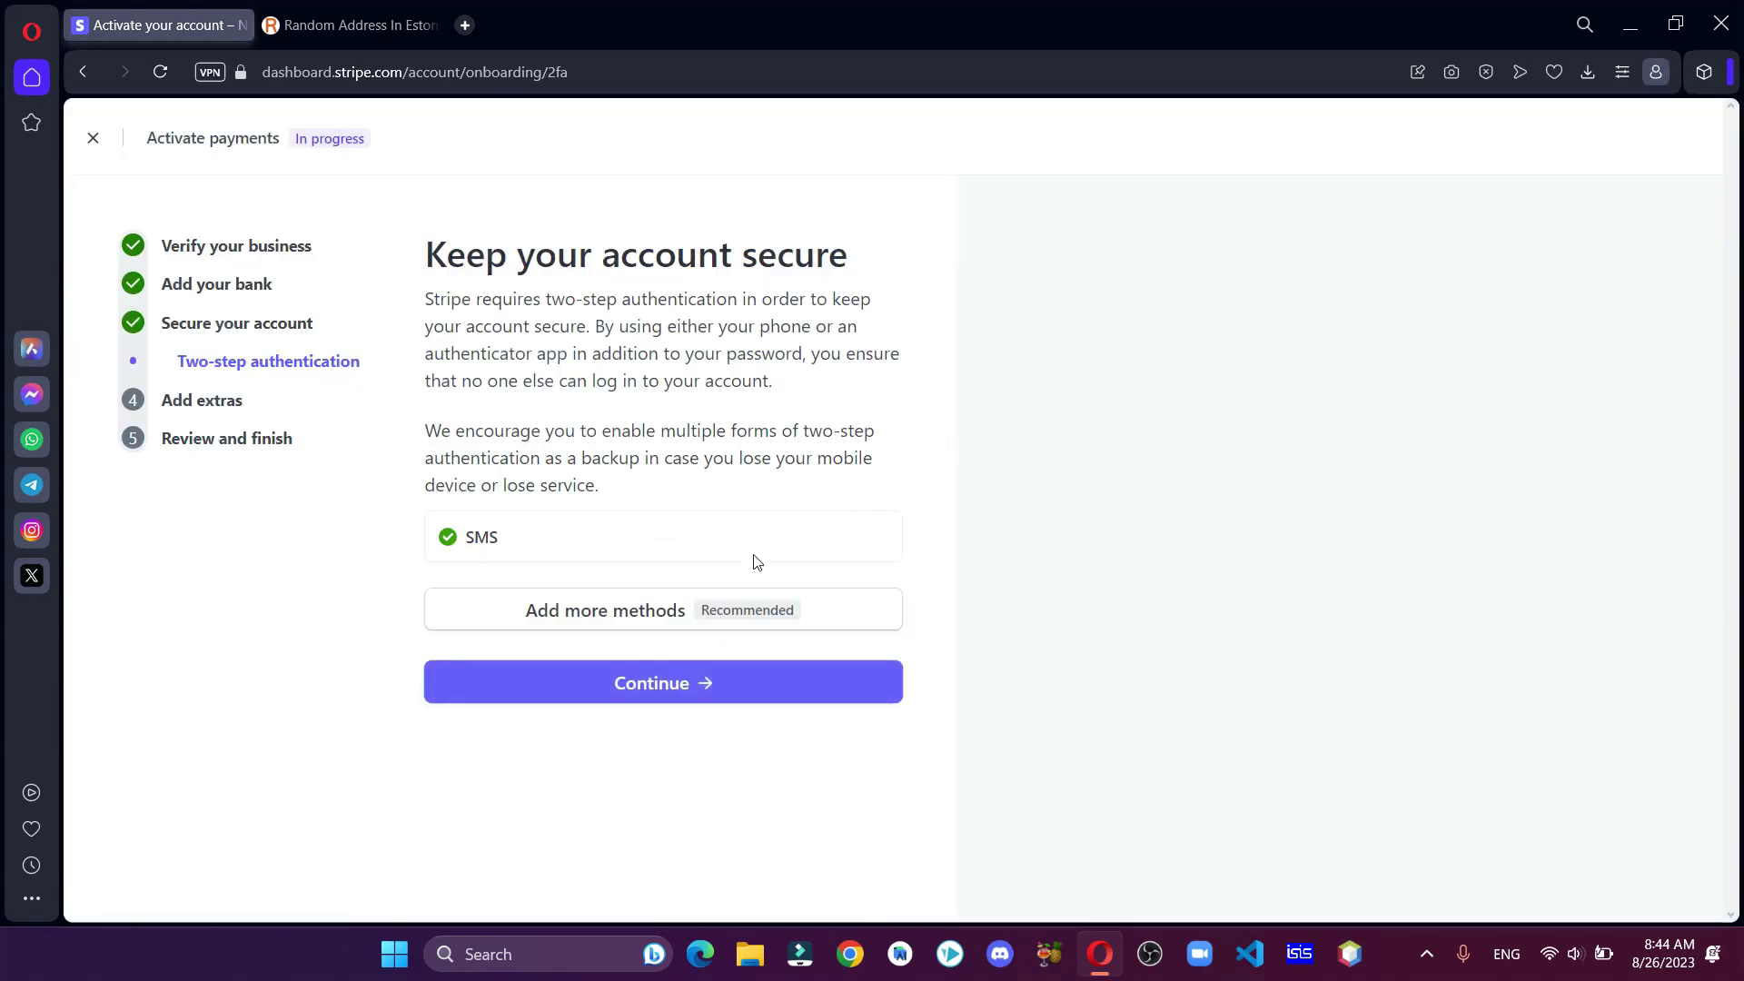
{"action": "left_click", "coordinate": [692, 692]}
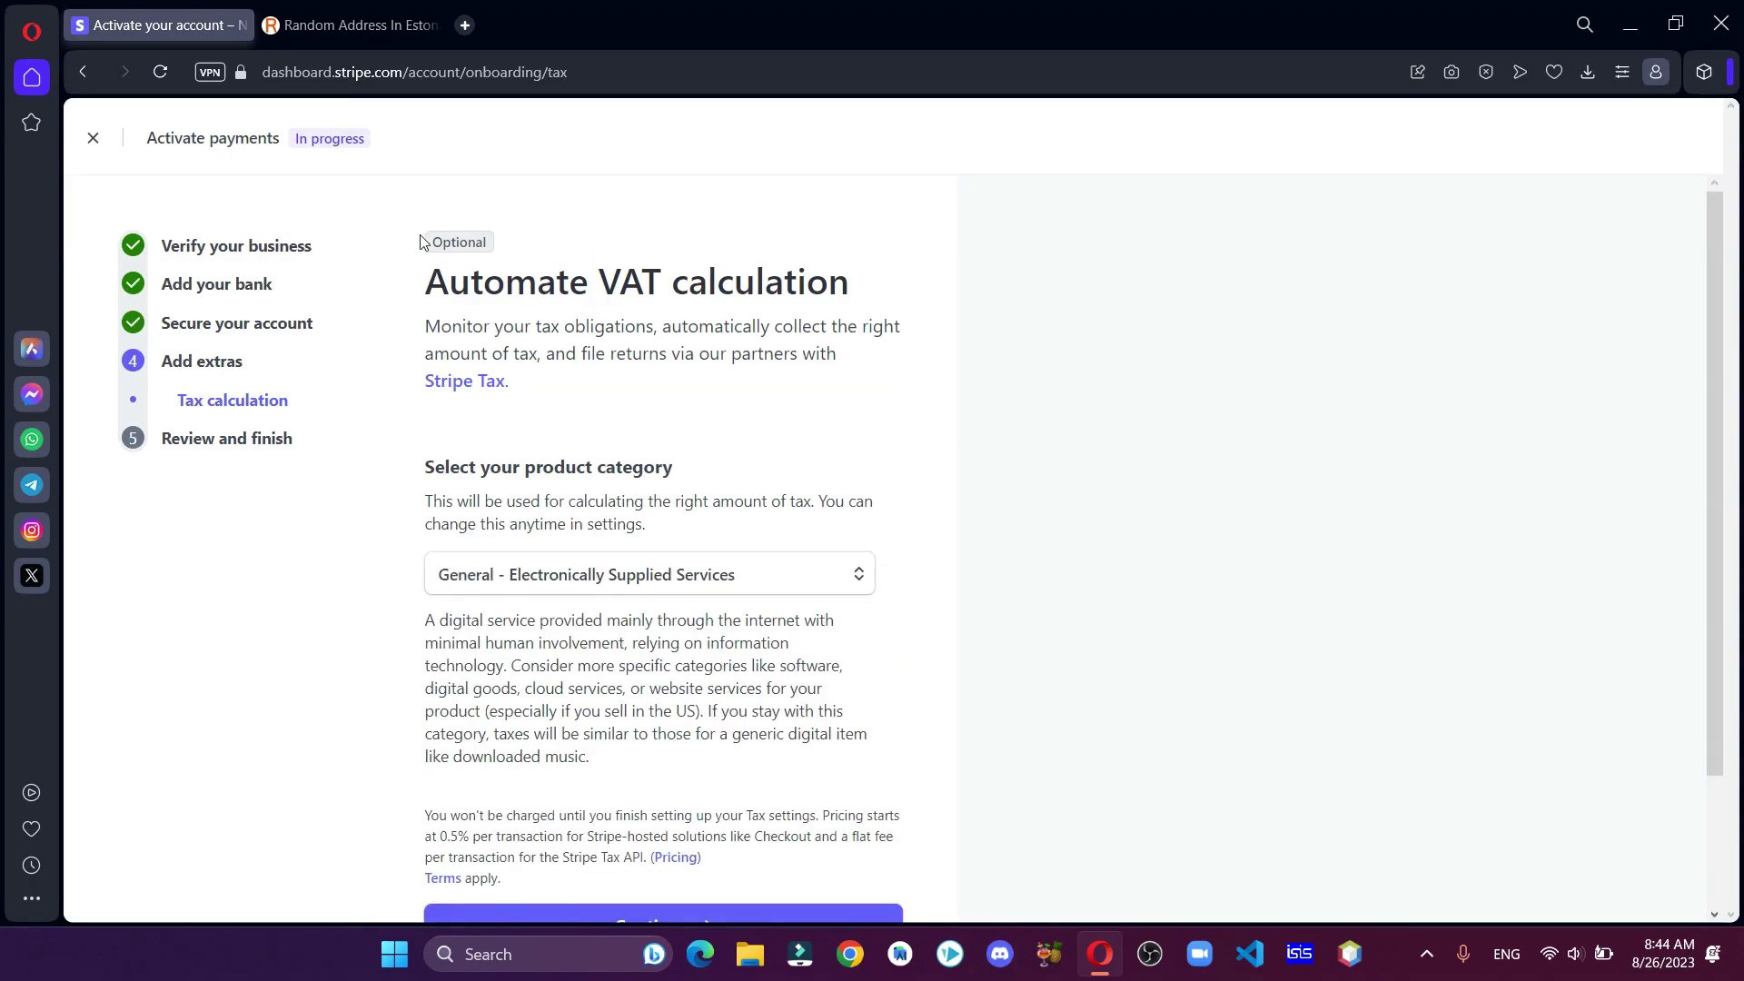
{"action": "scroll", "coordinate": [713, 405], "scroll_direction": "down", "scroll_amount": 2}
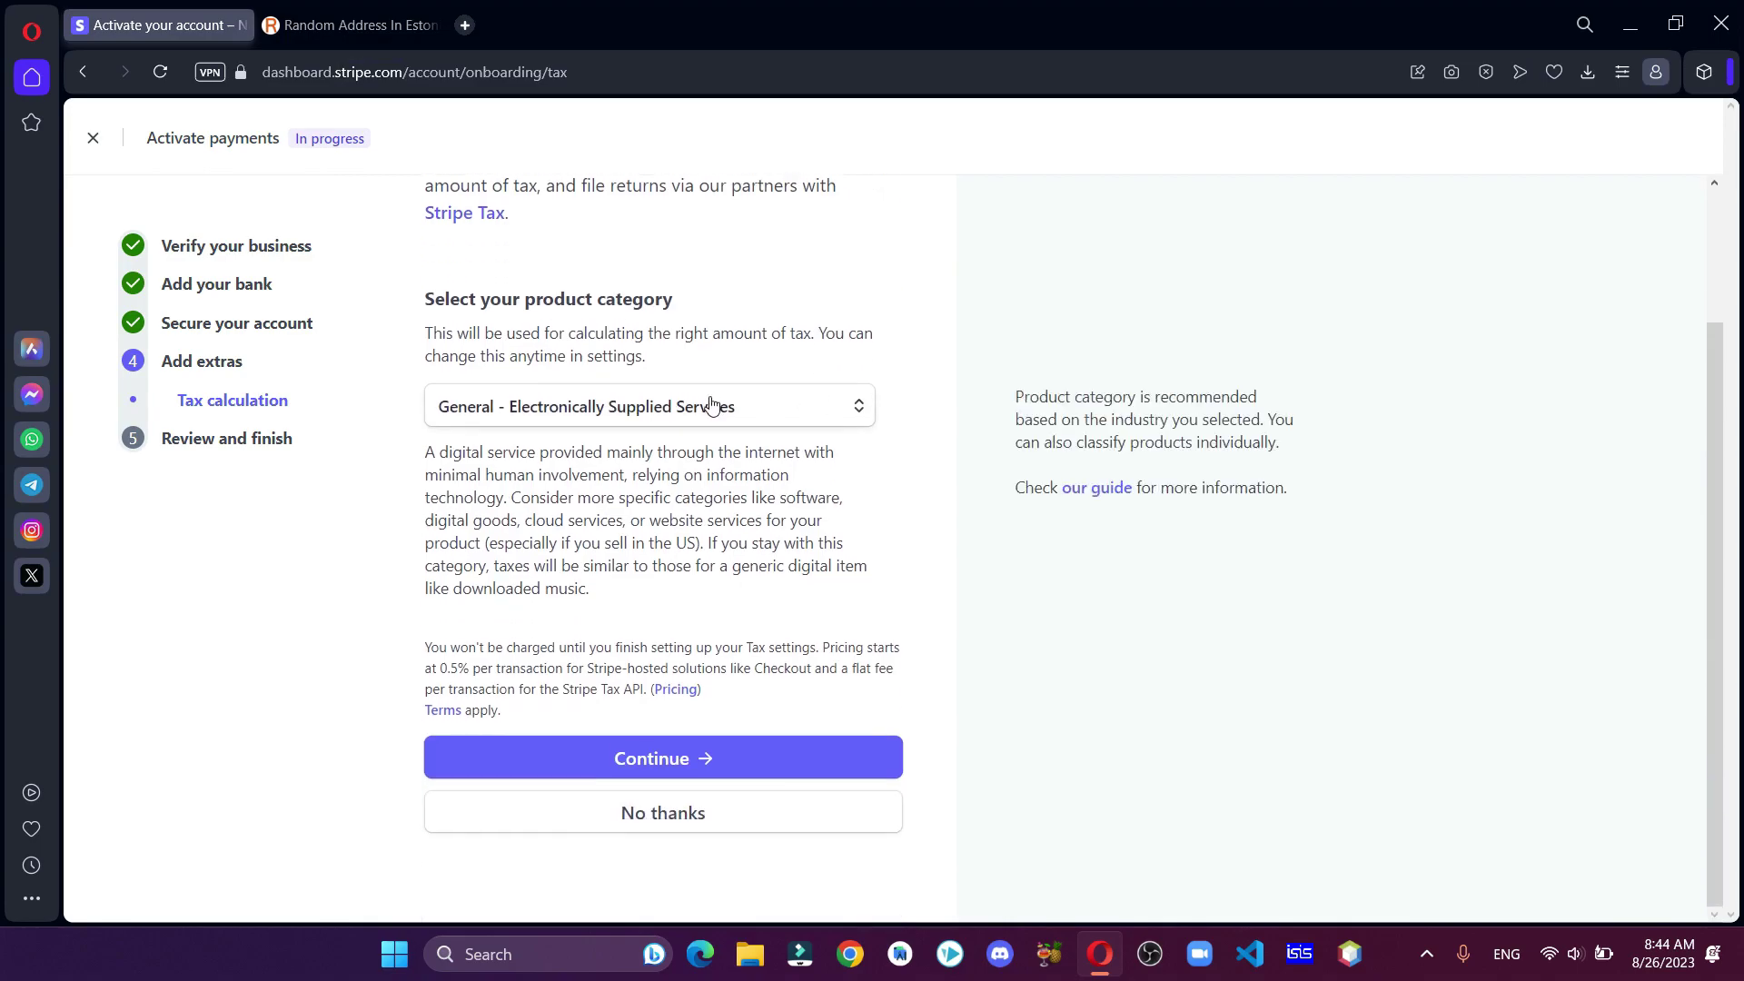
- Skip the optional VAT calculation step to finish onboarding
{"action": "left_click", "coordinate": [668, 823]}
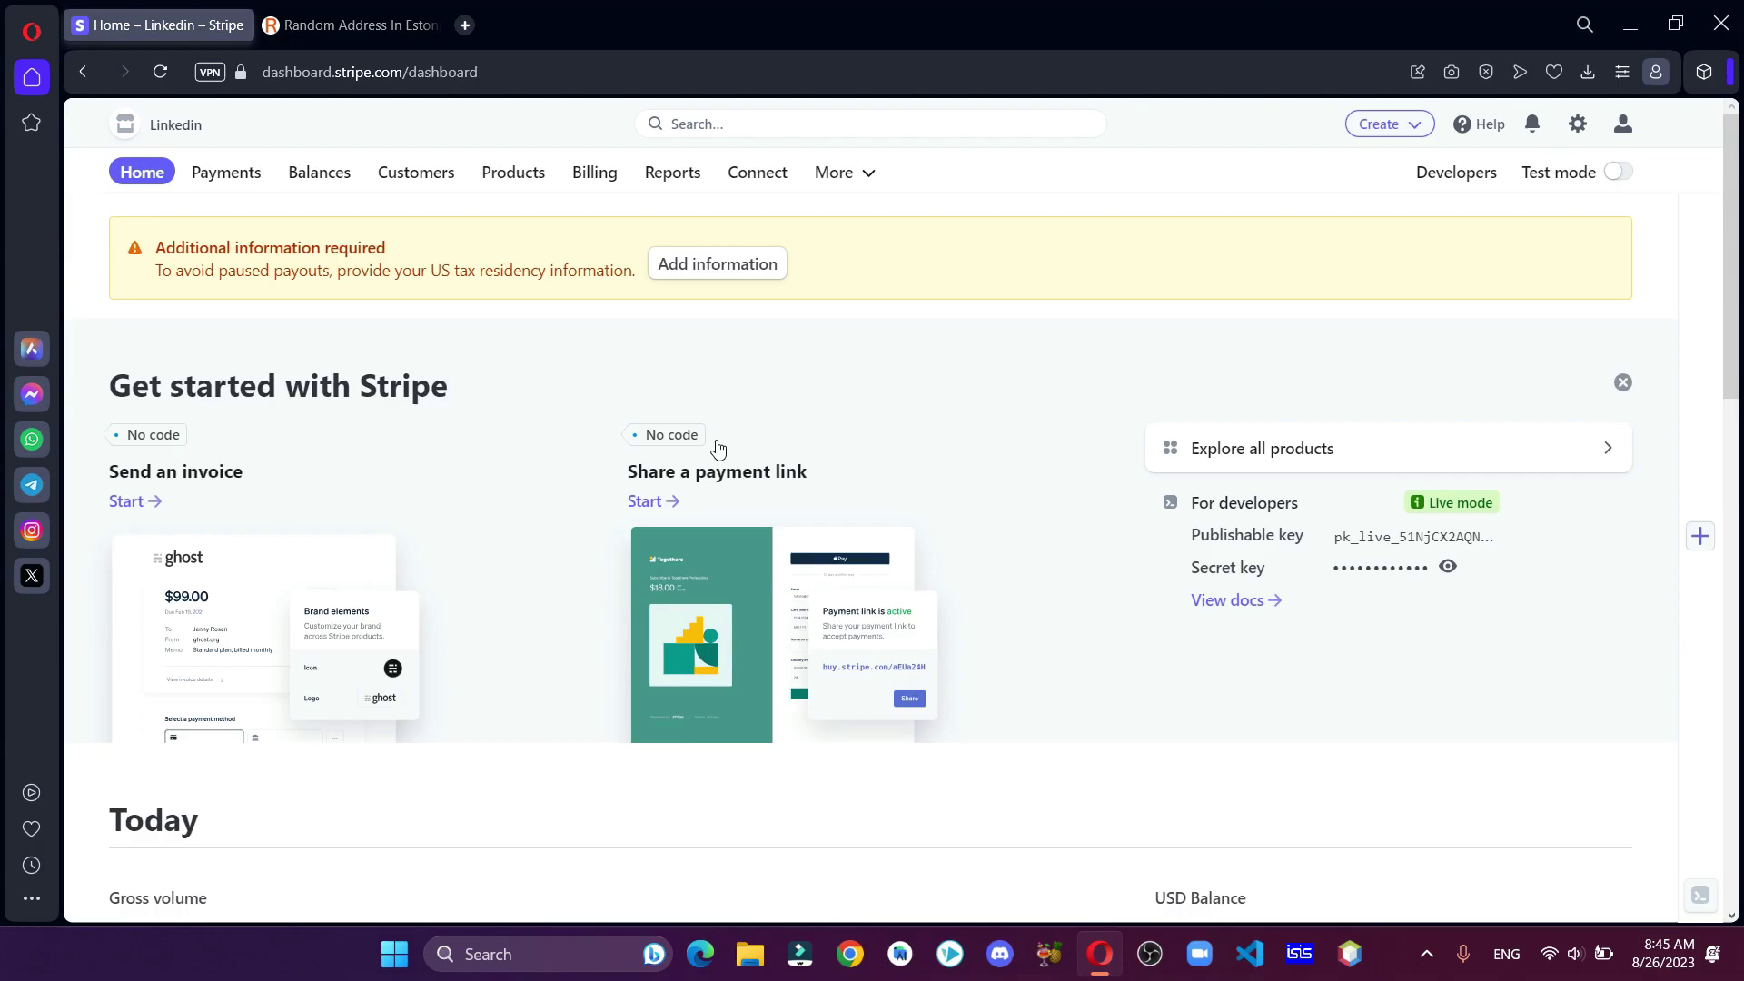
- Open the US tax residency request from the 'Add information' banner
{"action": "left_click", "coordinate": [736, 264]}
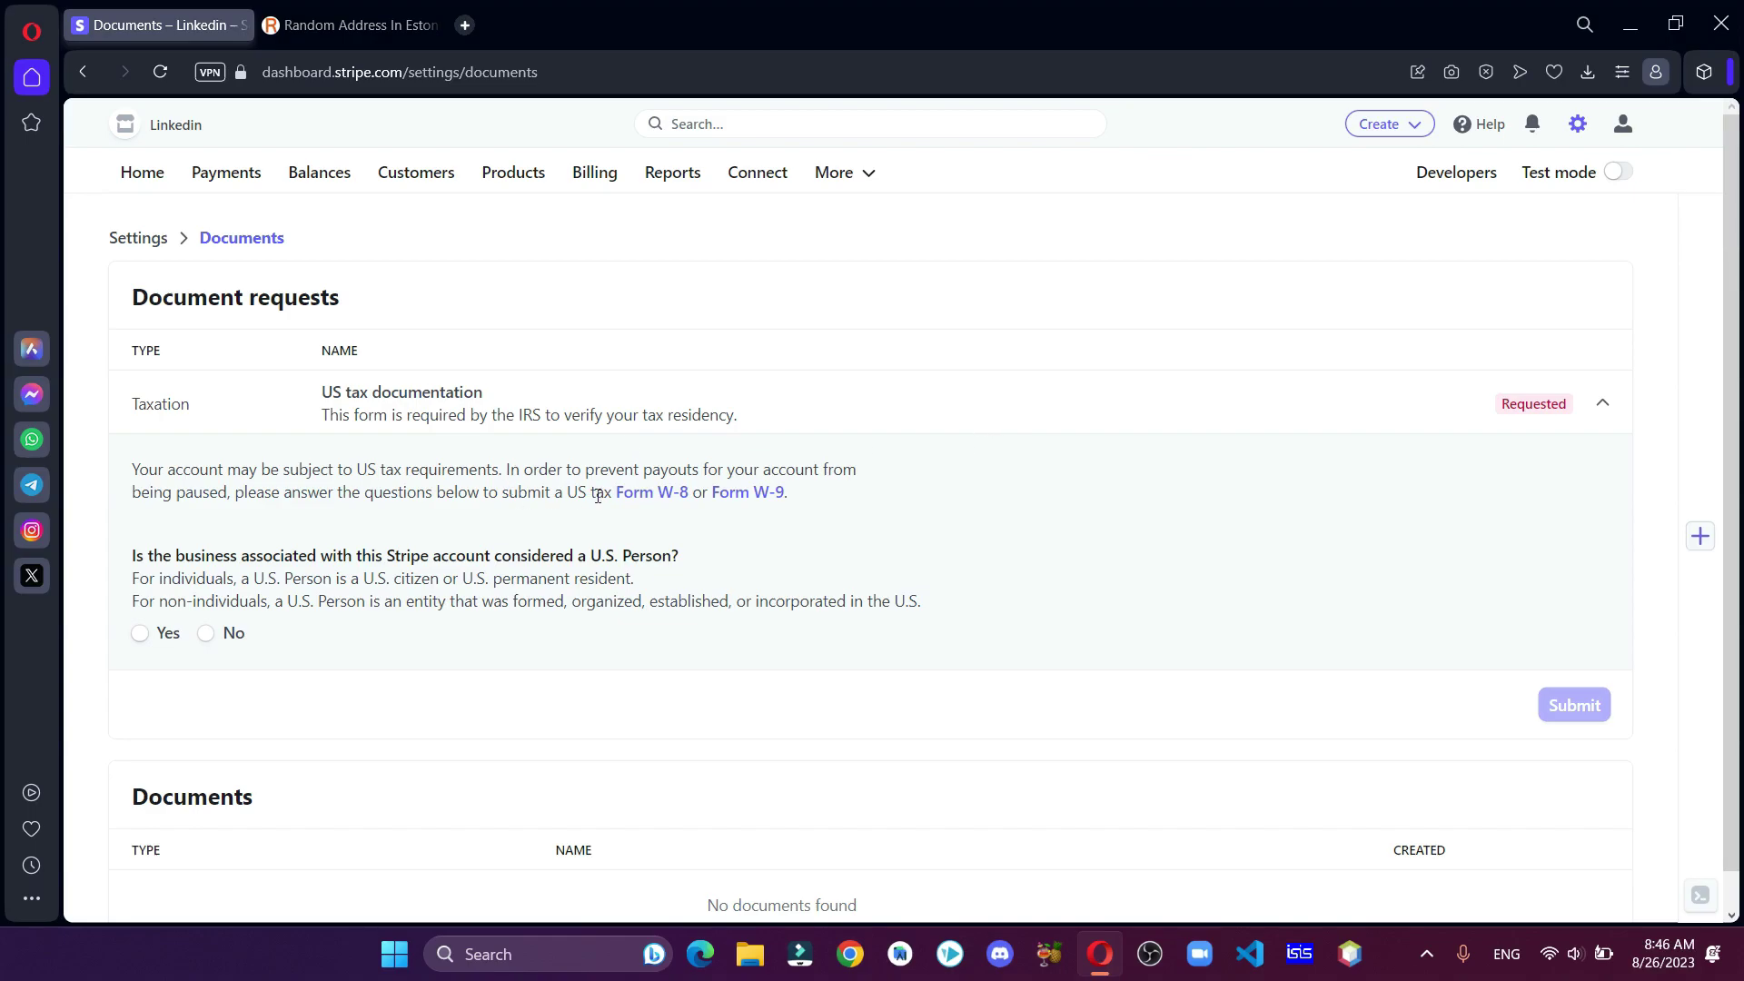
- Answer No to U.S. Person and Yes to same mailing address, then certify and begin signing
{"action": "left_click", "coordinate": [213, 636]}
{"action": "scroll", "coordinate": [422, 495], "scroll_direction": "down", "scroll_amount": 3}
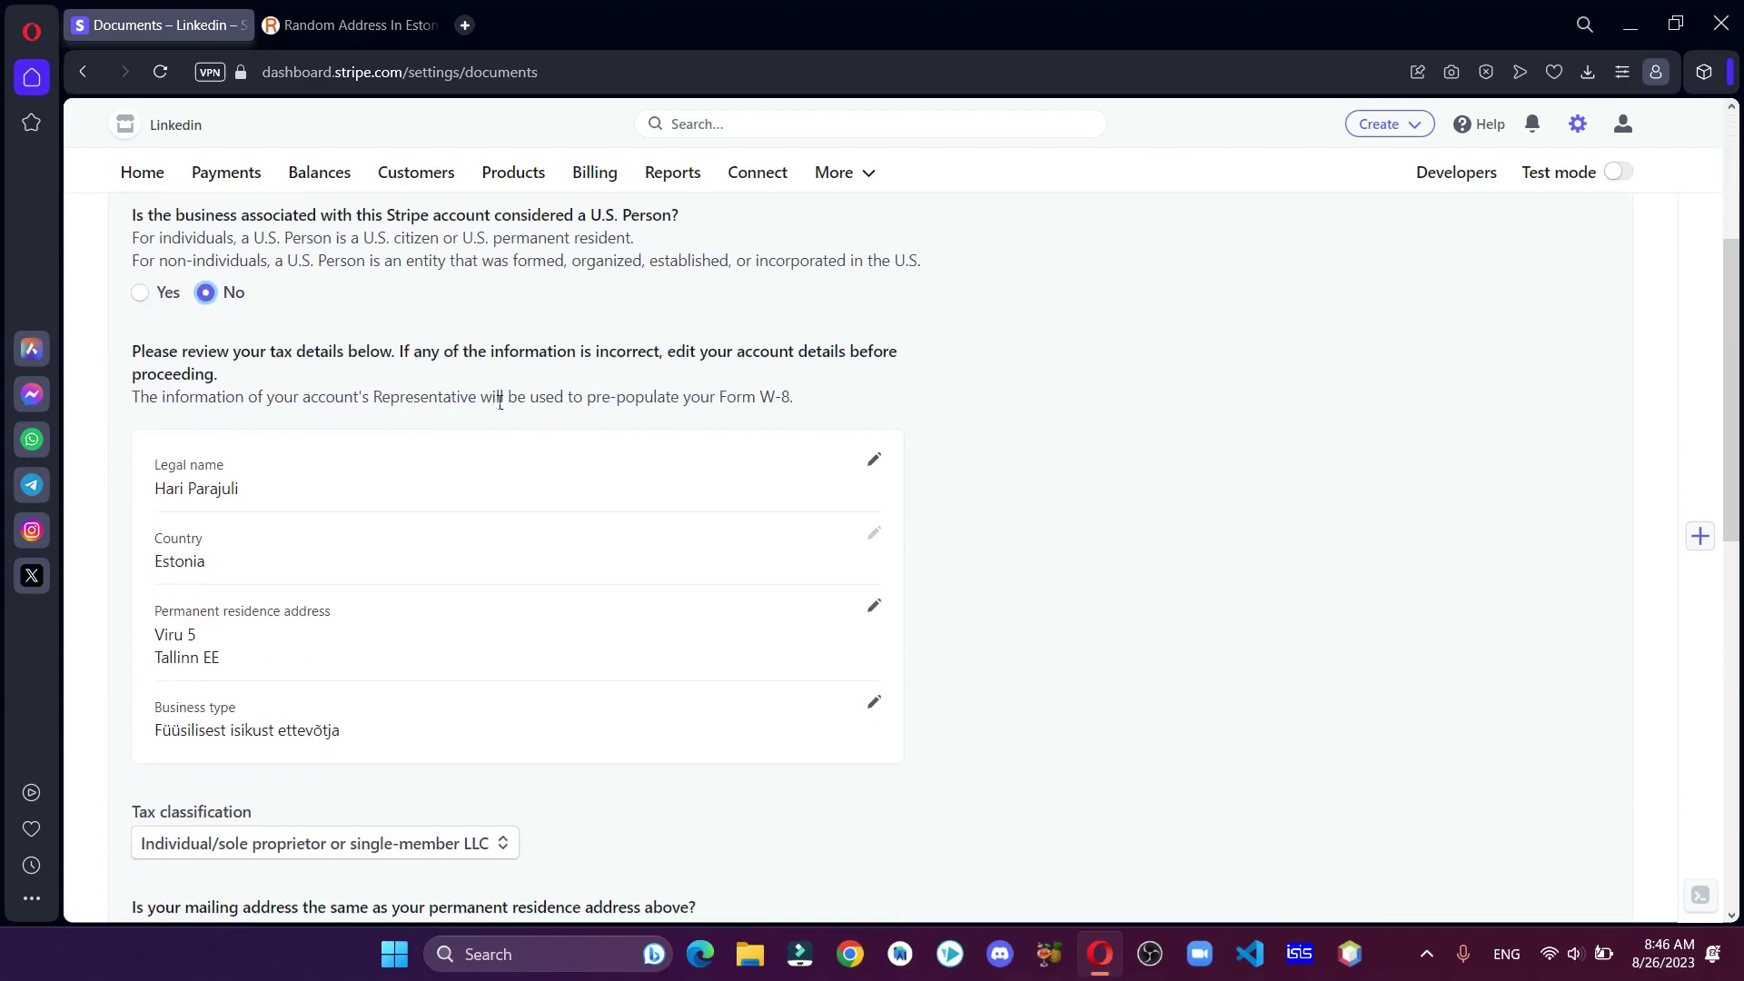
{"action": "scroll", "coordinate": [553, 398], "scroll_direction": "down", "scroll_amount": 3}
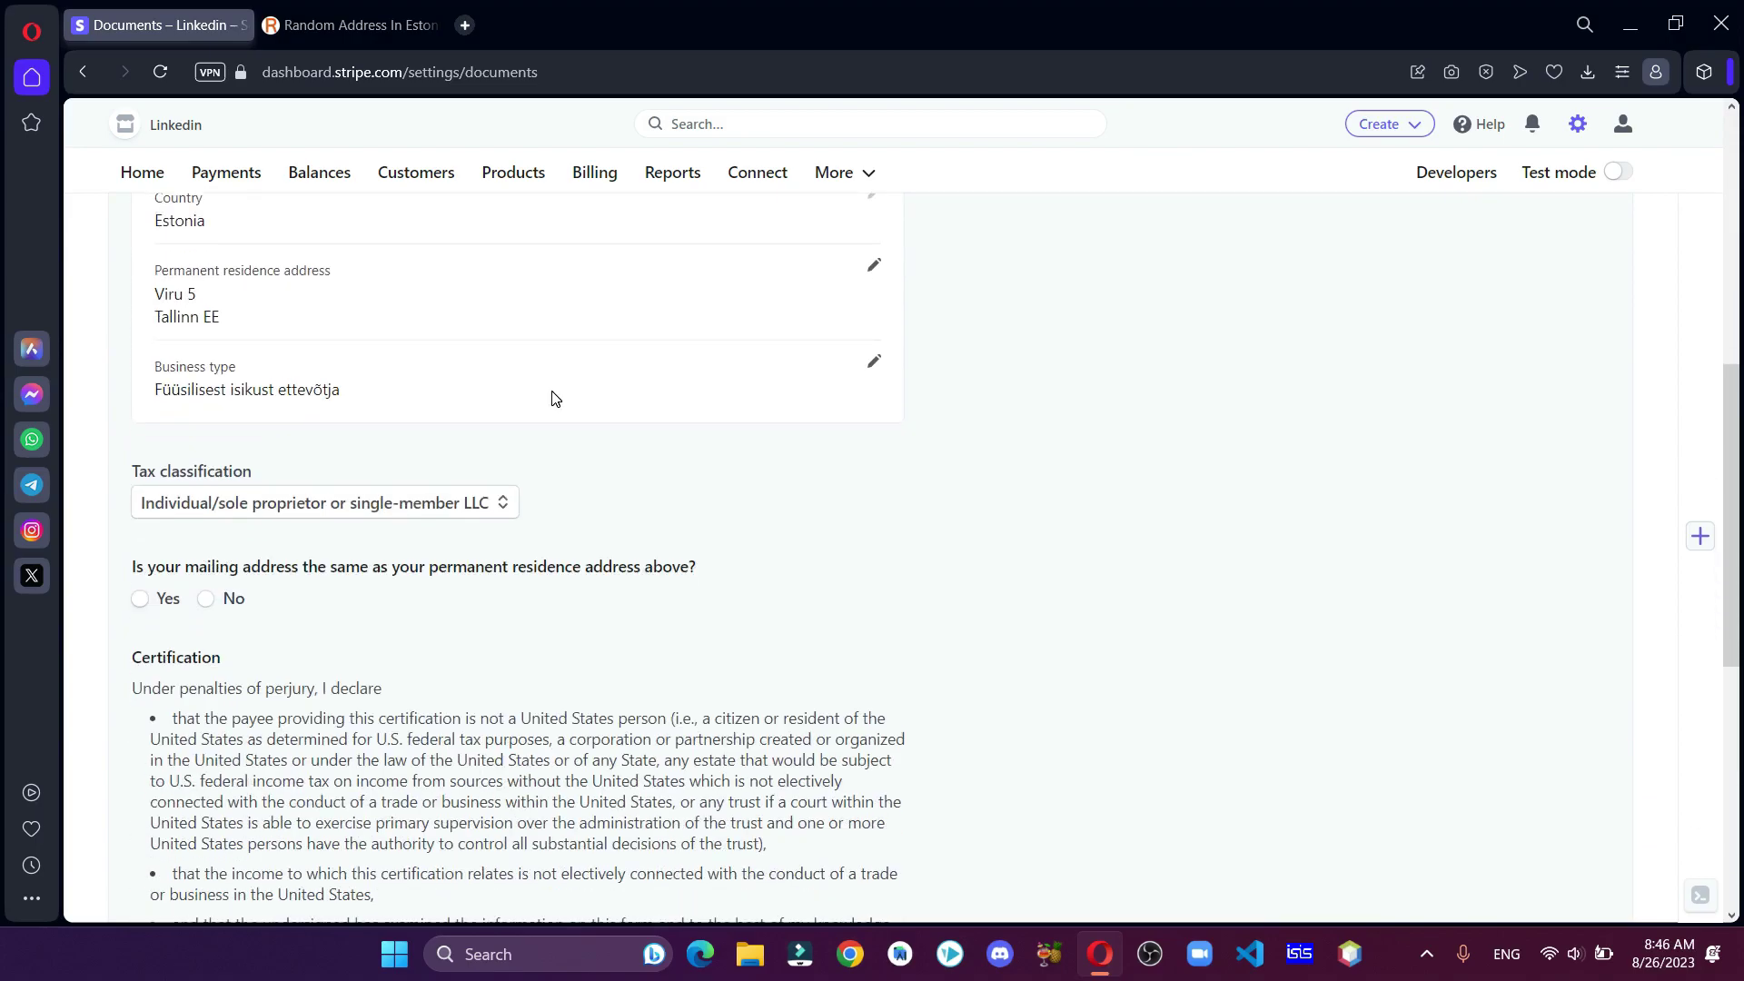
{"action": "scroll", "coordinate": [552, 397], "scroll_direction": "down", "scroll_amount": 2}
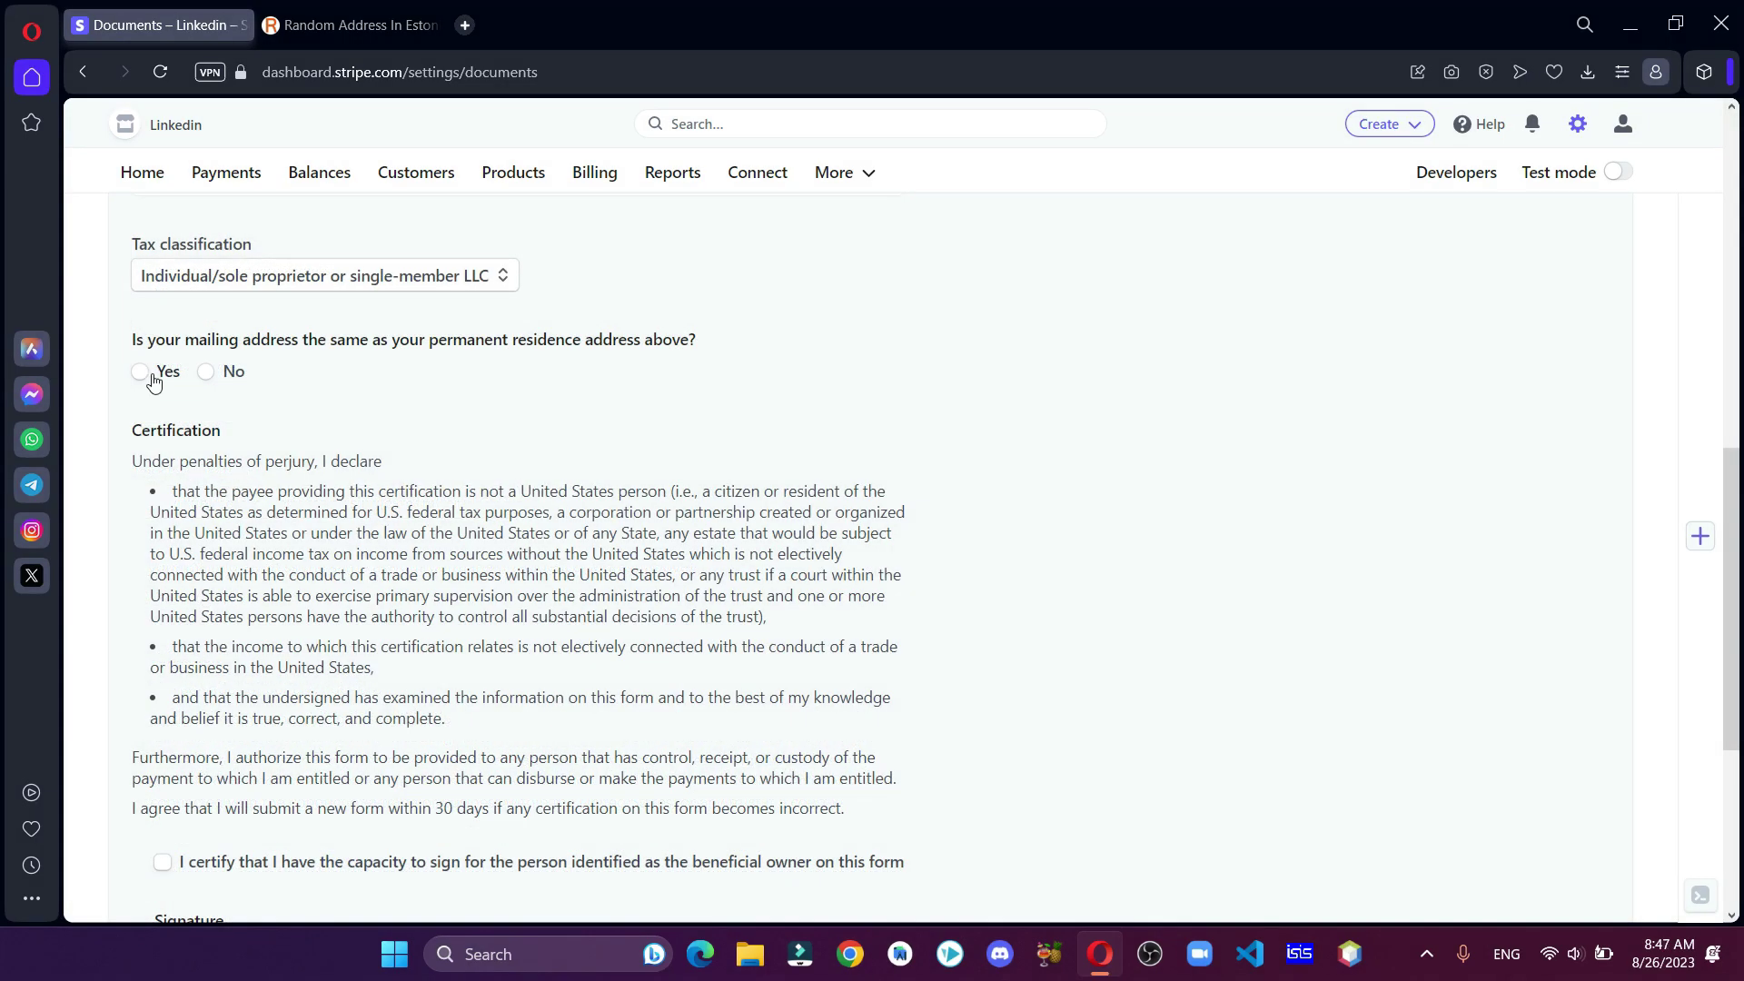
{"action": "left_click", "coordinate": [141, 373]}
{"action": "scroll", "coordinate": [207, 411], "scroll_direction": "down", "scroll_amount": 3}
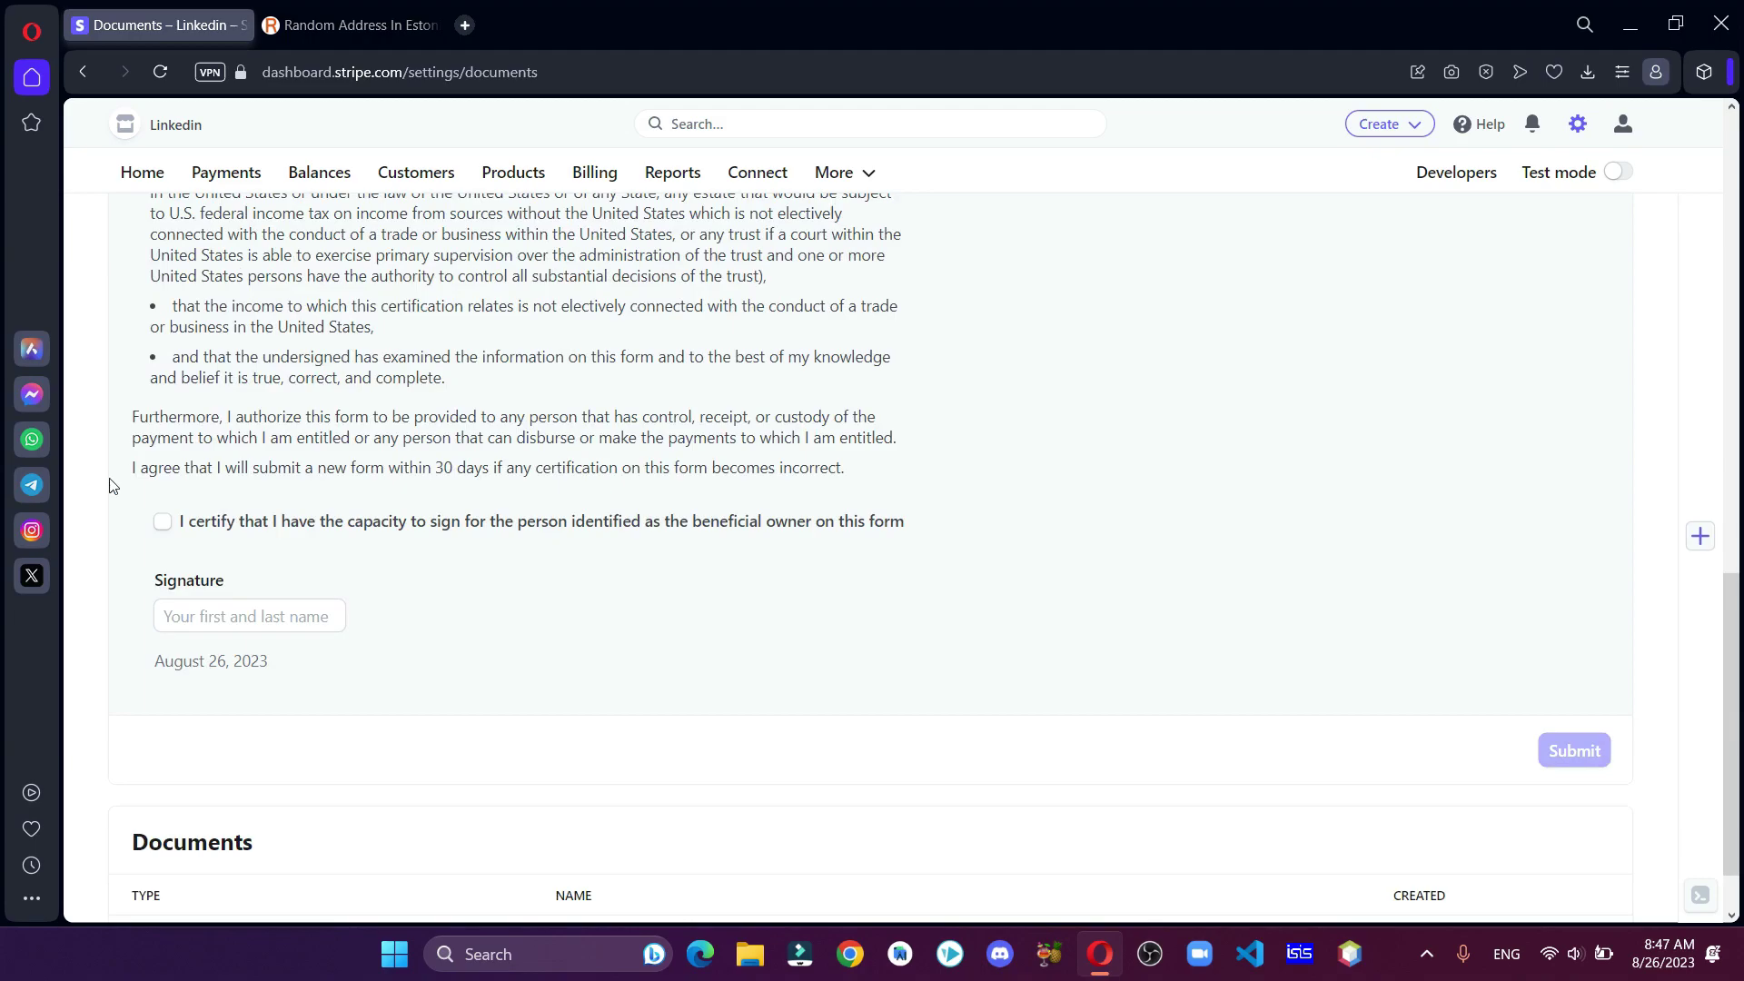
{"action": "left_click", "coordinate": [164, 525]}
{"action": "left_click", "coordinate": [248, 620]}
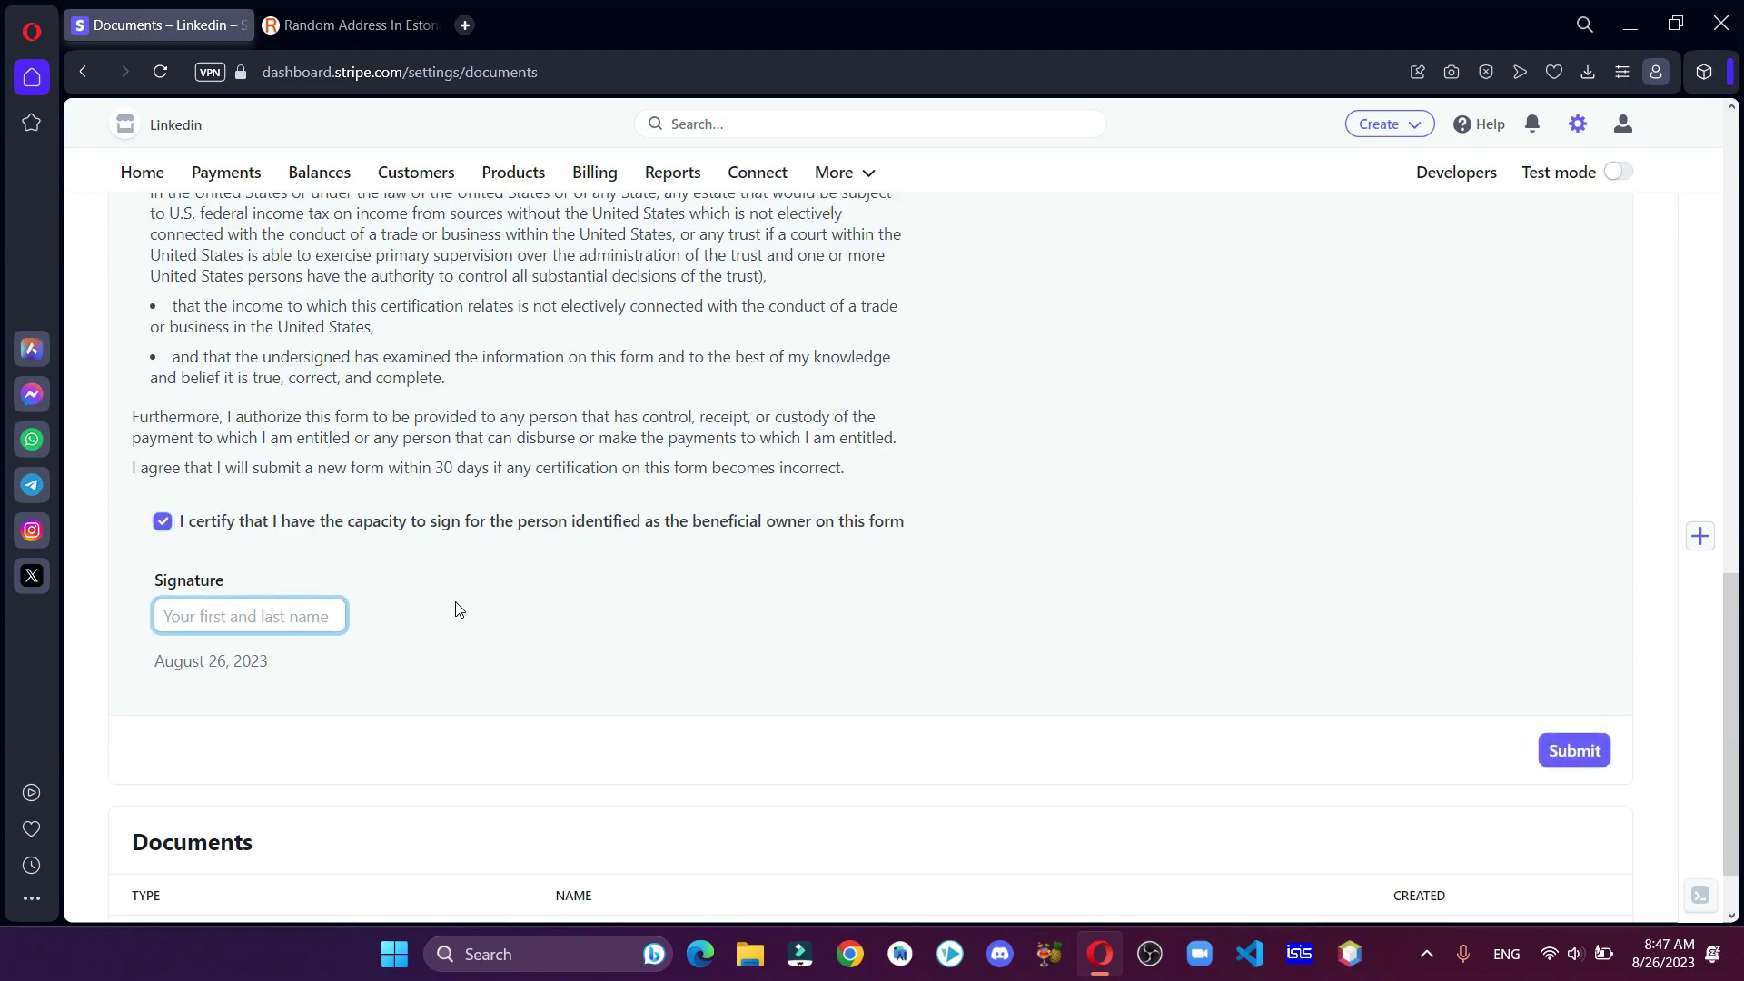
{"action": "scroll", "coordinate": [439, 611], "scroll_direction": "down", "scroll_amount": 1}
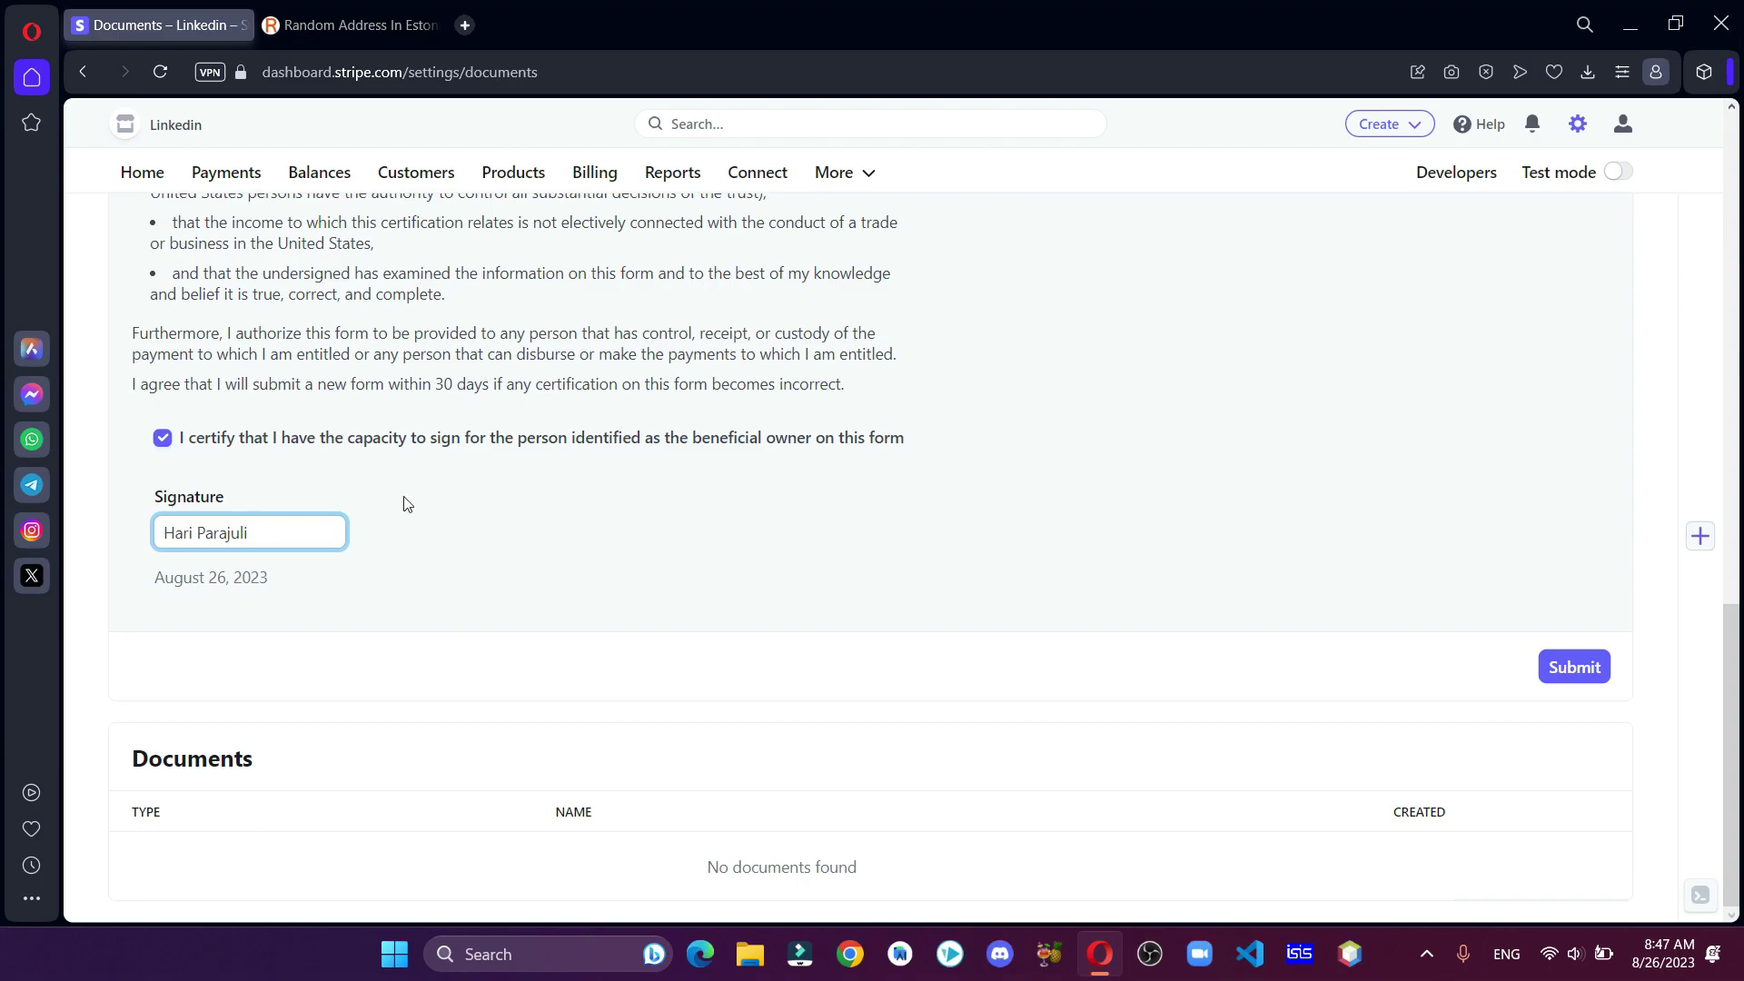
- Submit the tax form, return Home, and highlight the 'Your account is now active' headline
{"action": "left_click", "coordinate": [1589, 671]}
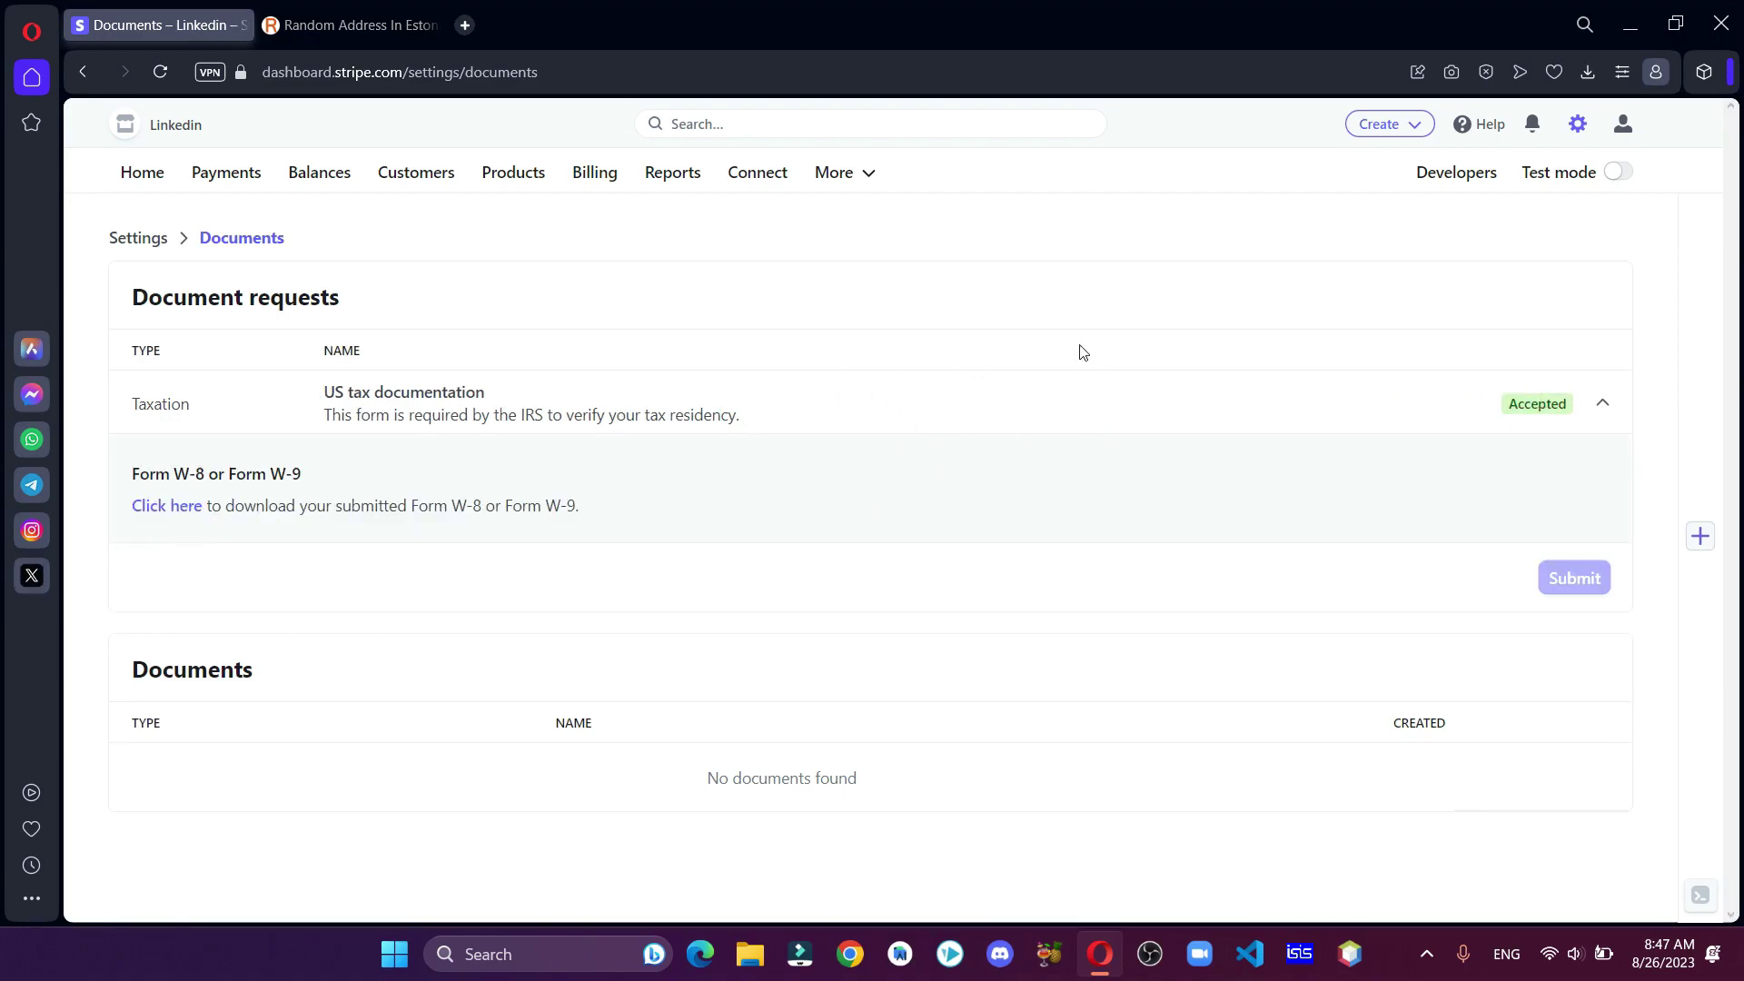
{"action": "left_click", "coordinate": [143, 173]}
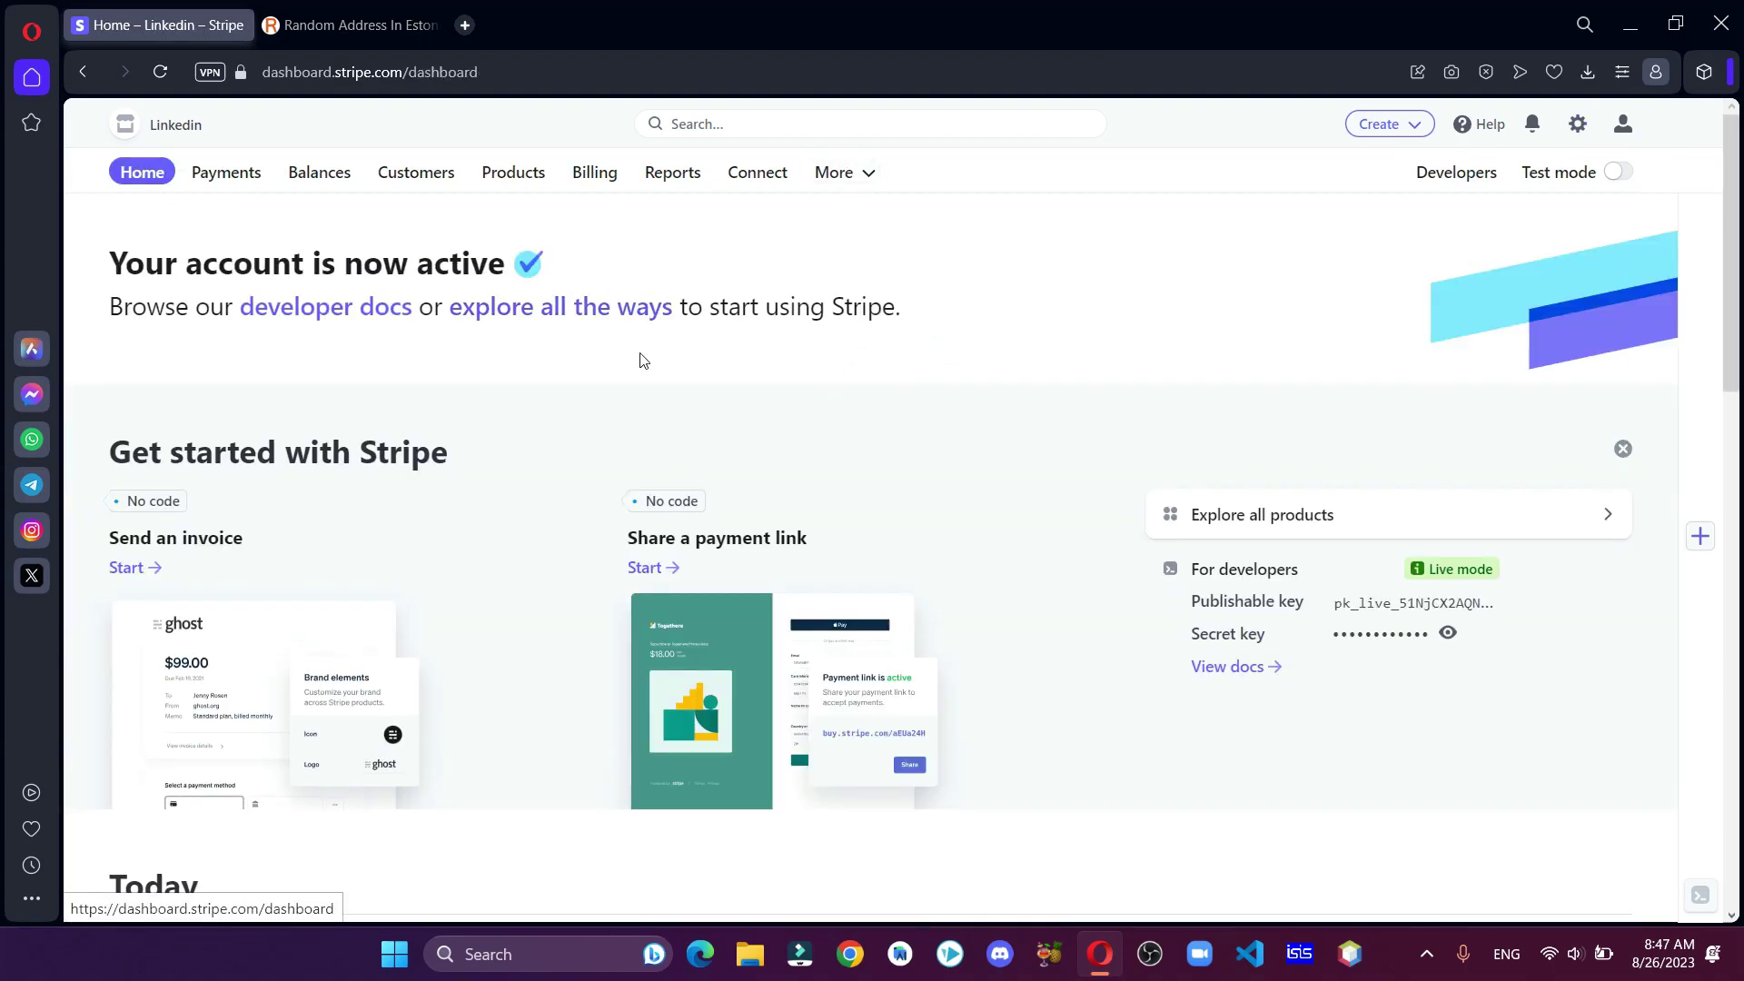
{"action": "left_click_drag", "start_coordinate": [275, 257], "coordinate": [646, 254]}
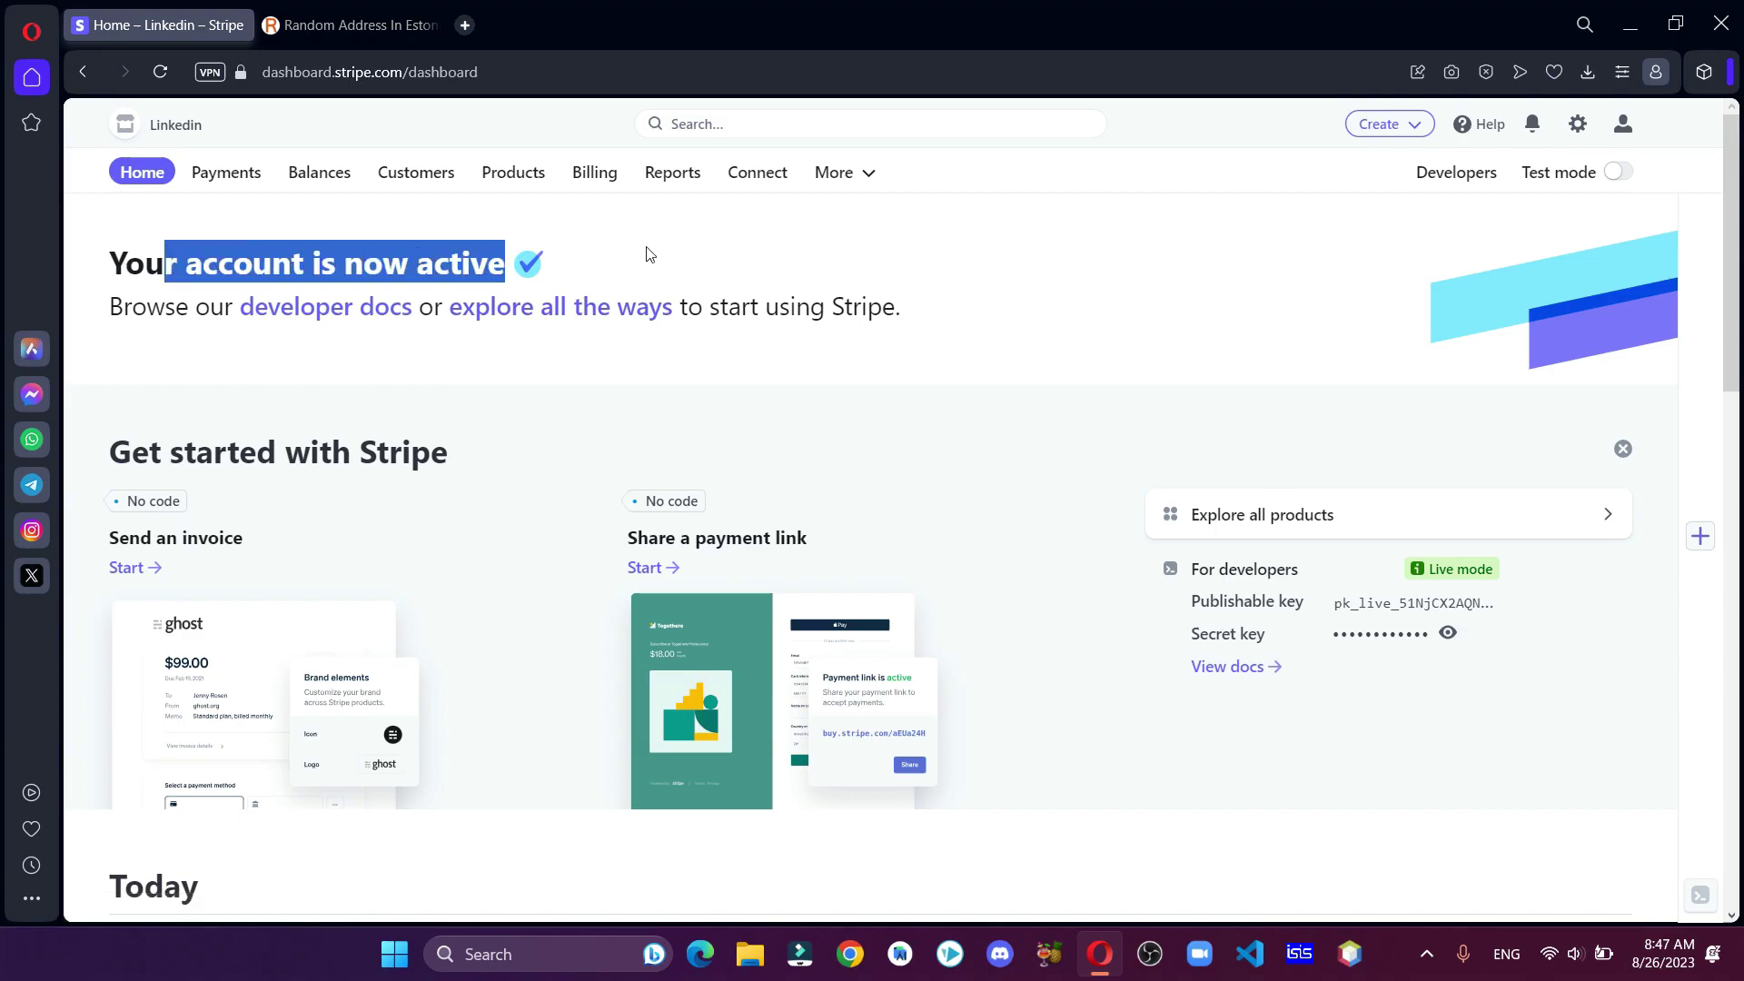
{"action": "left_click", "coordinate": [269, 273]}
{"action": "left_click_drag", "start_coordinate": [104, 254], "coordinate": [755, 260]}
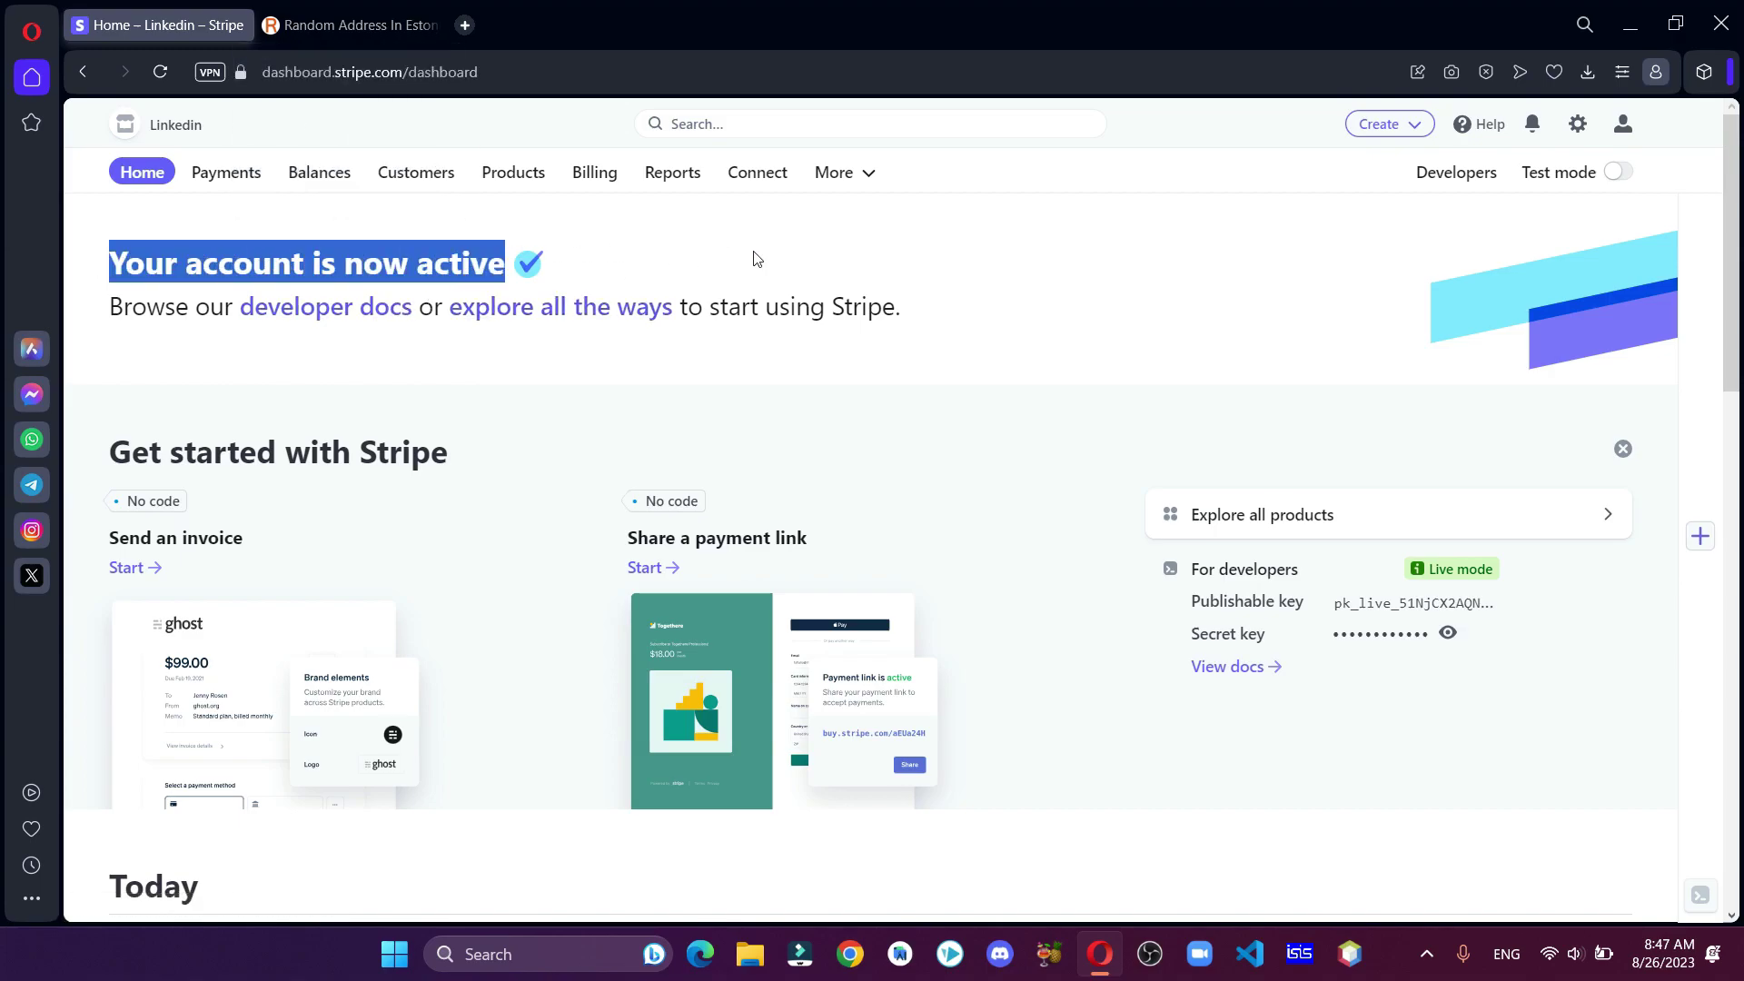
{"action": "left_click", "coordinate": [681, 313]}
{"action": "scroll", "coordinate": [1142, 331], "scroll_direction": "down", "scroll_amount": 2}
{"action": "scroll", "coordinate": [1142, 331], "scroll_direction": "down", "scroll_amount": 5}
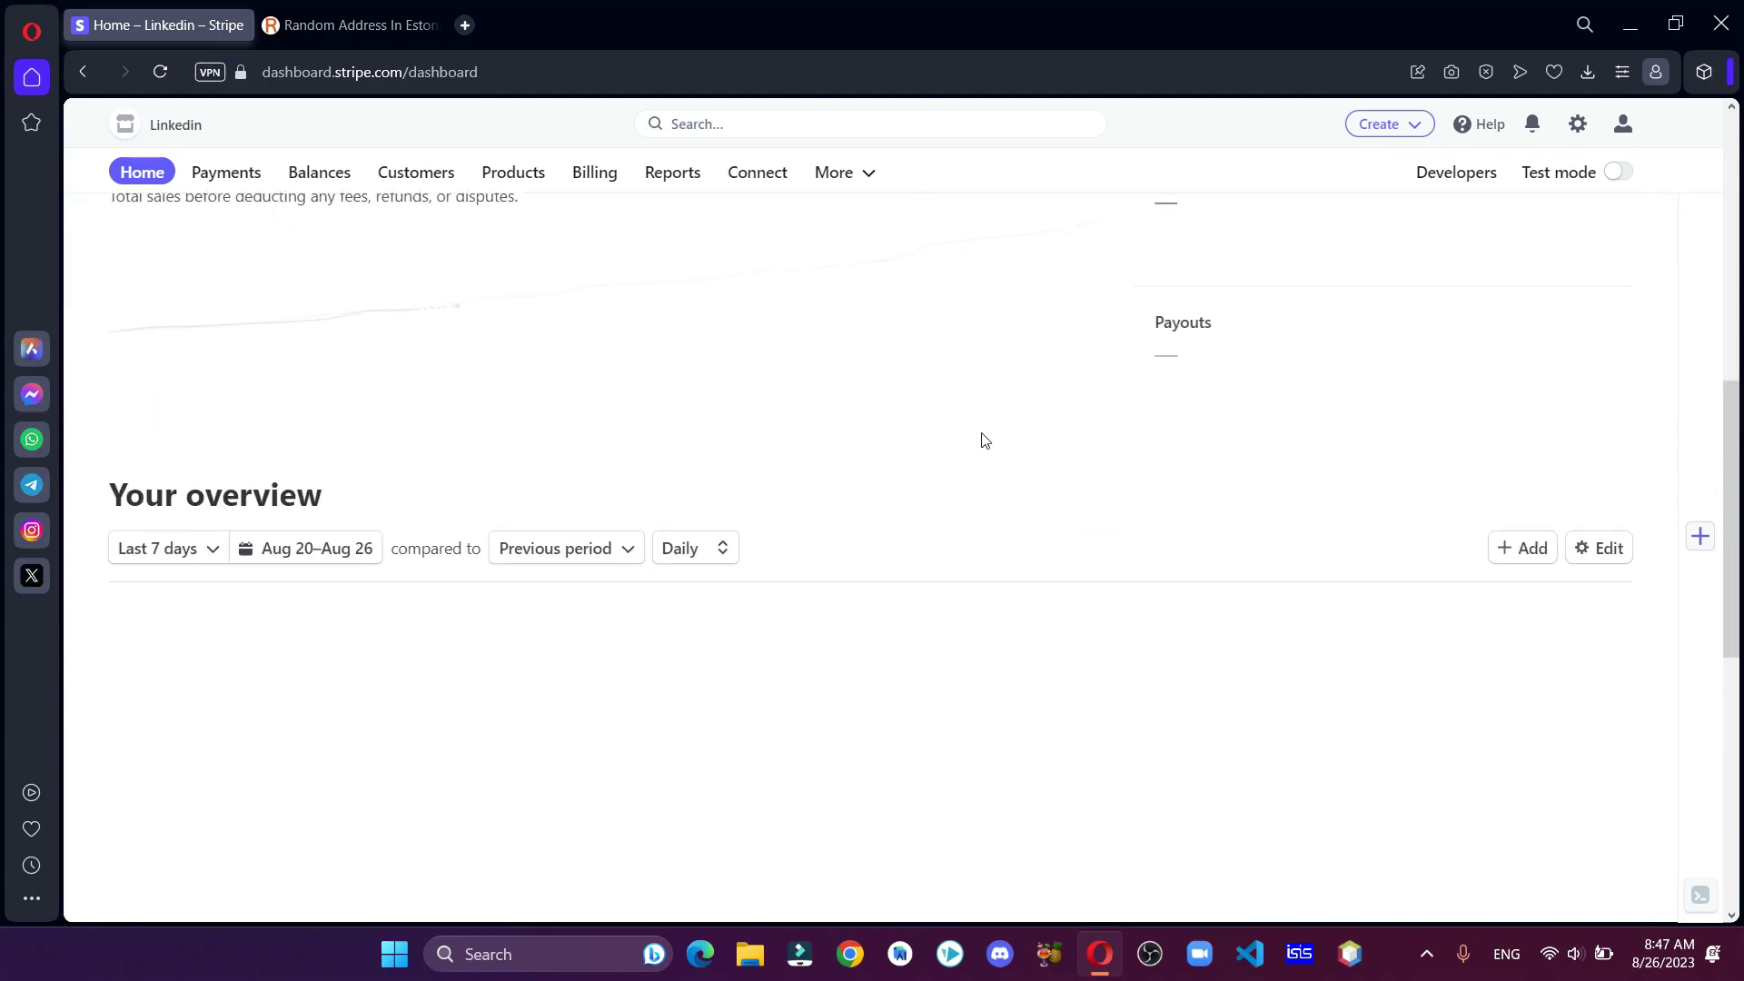
{"action": "scroll", "coordinate": [986, 440], "scroll_direction": "down", "scroll_amount": 1}
{"action": "scroll", "coordinate": [985, 440], "scroll_direction": "up", "scroll_amount": 5}
{"action": "scroll", "coordinate": [1137, 439], "scroll_direction": "up", "scroll_amount": 2}
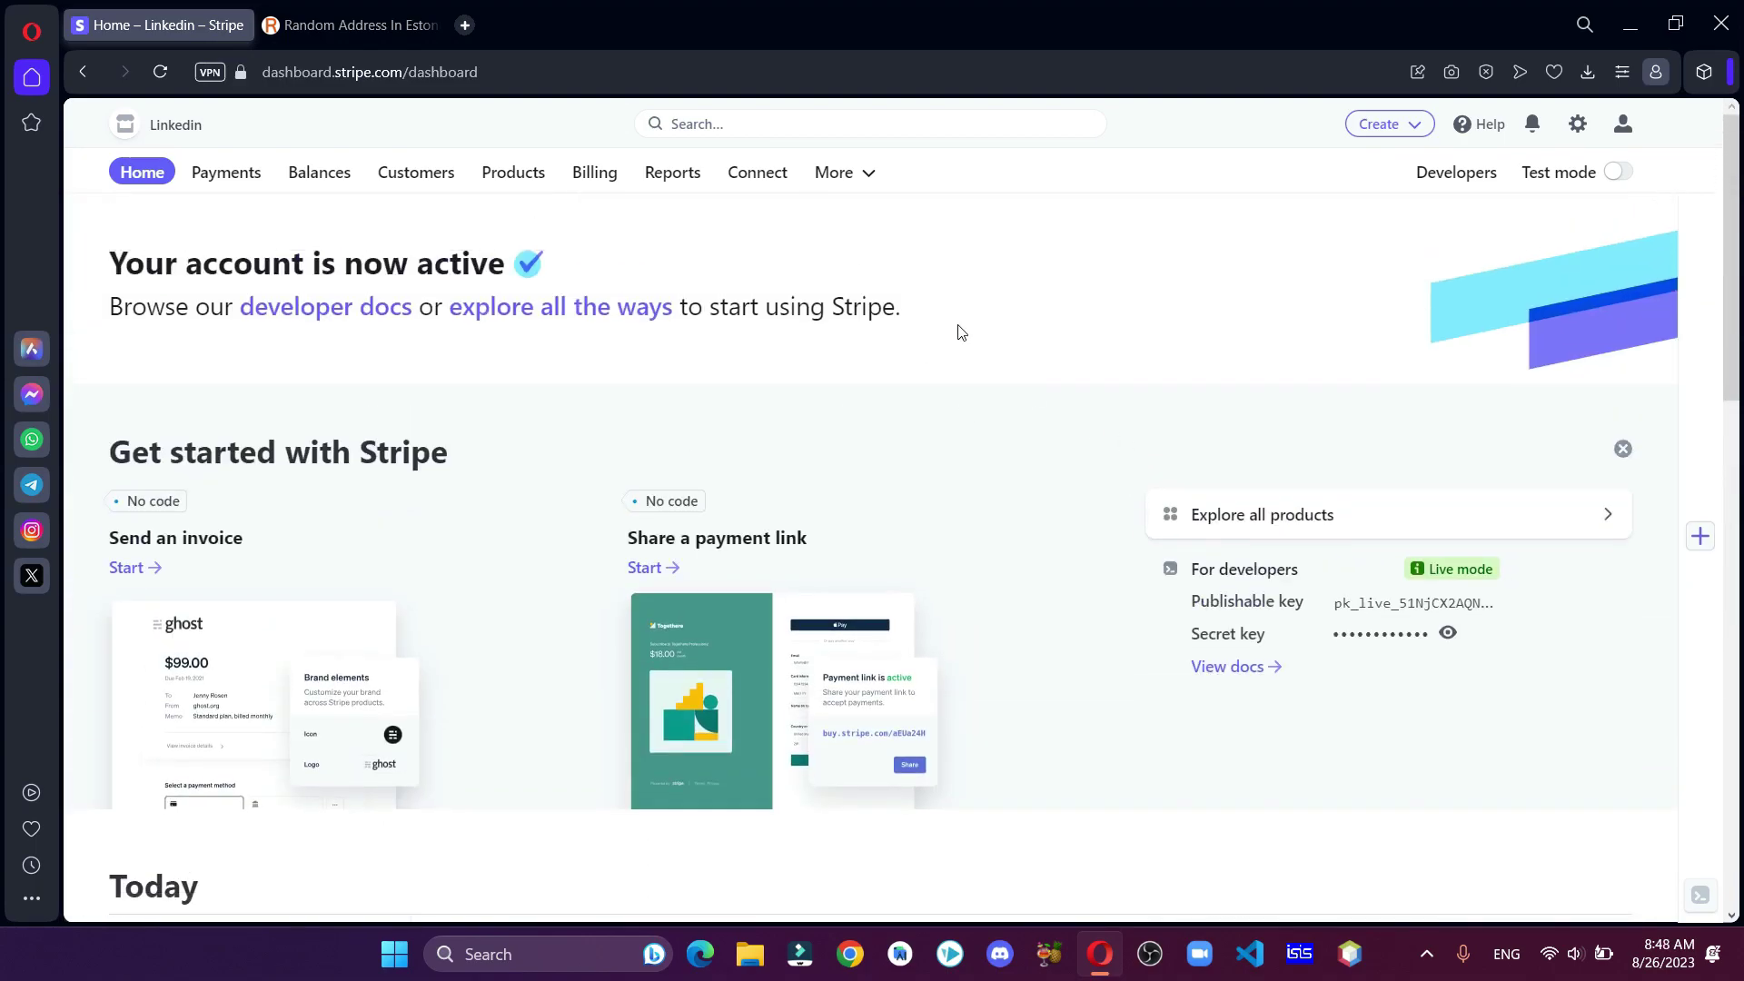